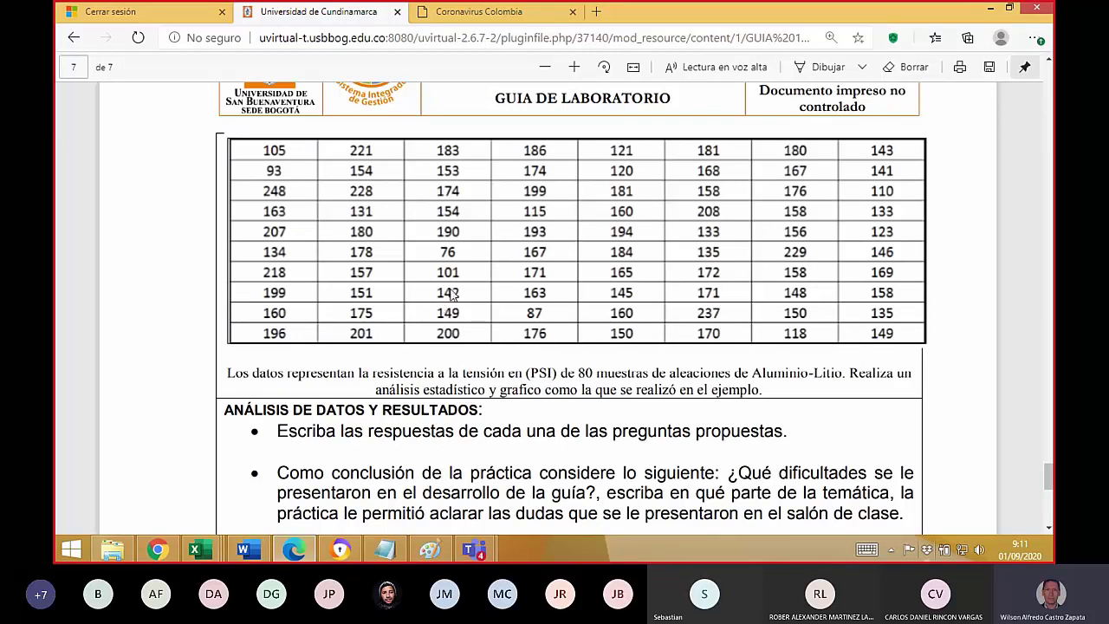
# - Review the exercise heading and the 80-sample aluminium-lithium data table at the end of the laboratory guide
pyautogui.scroll(7, 449, 294)
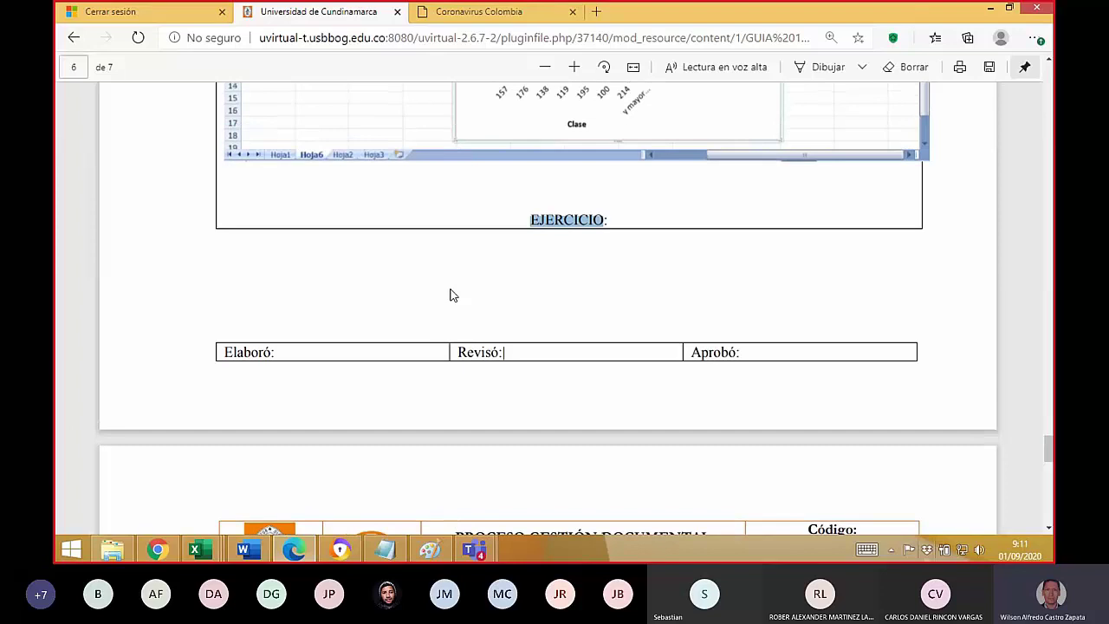
pyautogui.scroll(3, 450, 295)
pyautogui.scroll(-8, 441, 292)
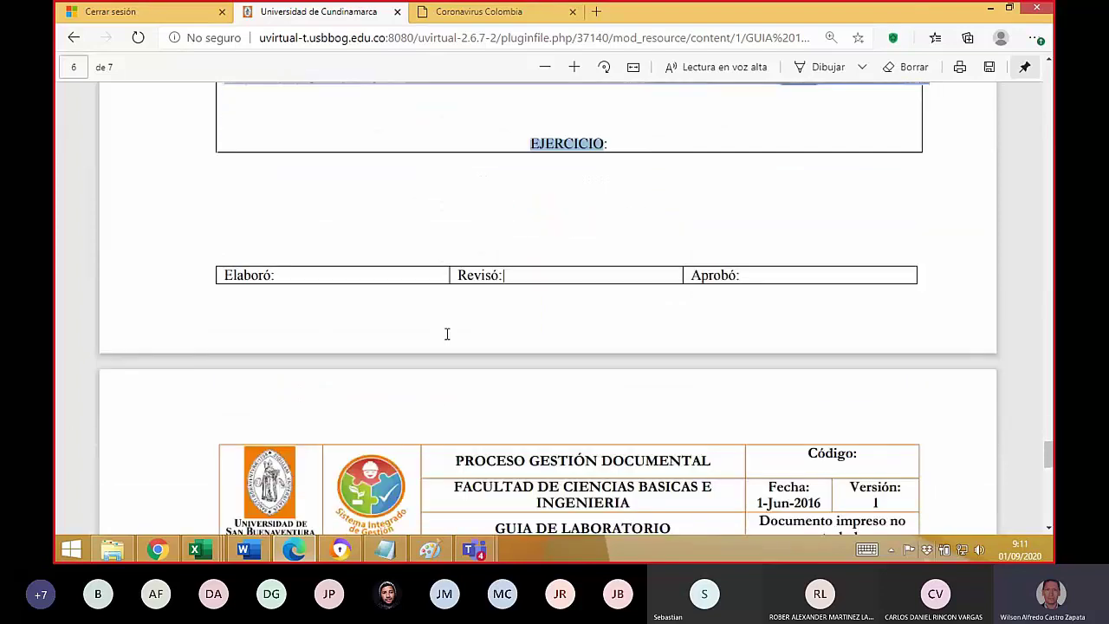
pyautogui.scroll(-3, 447, 334)
pyautogui.scroll(4, 447, 334)
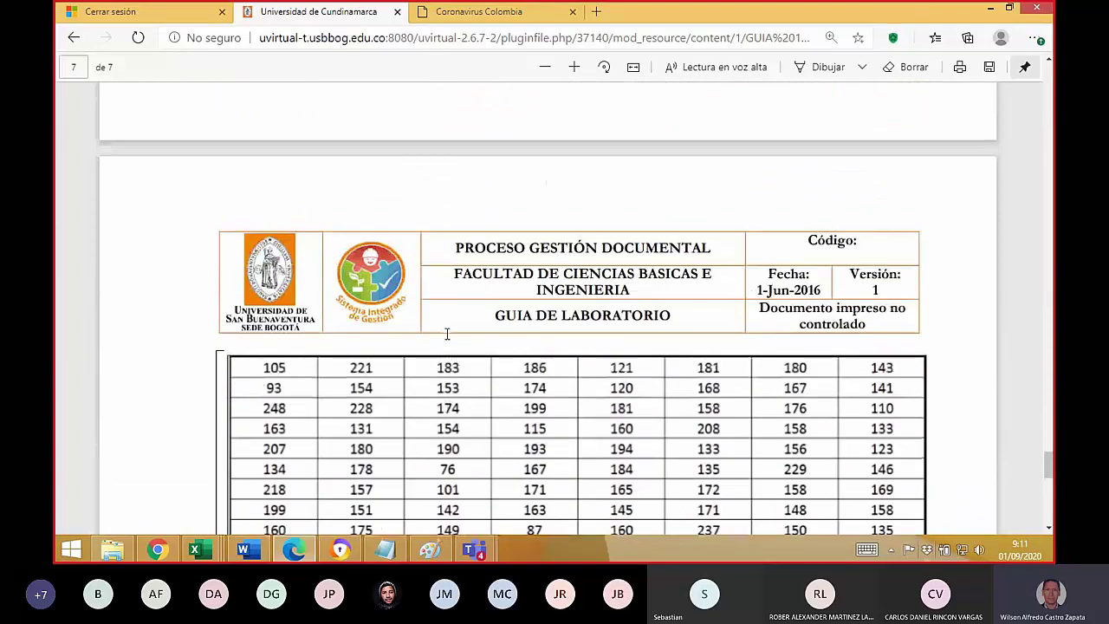
pyautogui.scroll(5, 447, 333)
pyautogui.scroll(-3, 447, 333)
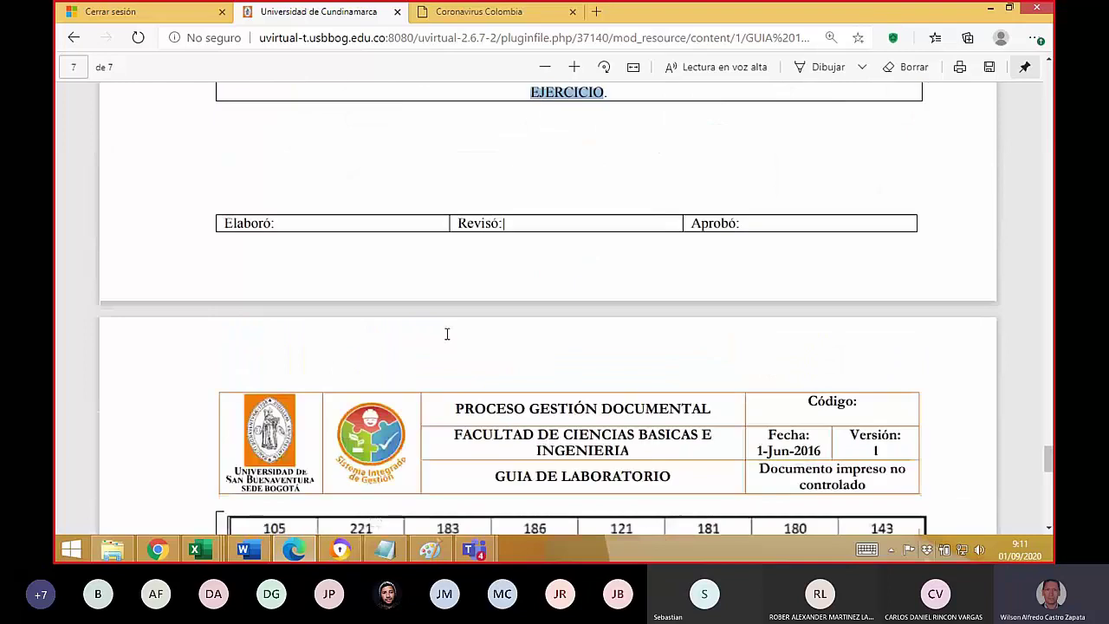
pyautogui.scroll(-3, 447, 347)
pyautogui.scroll(1, 450, 364)
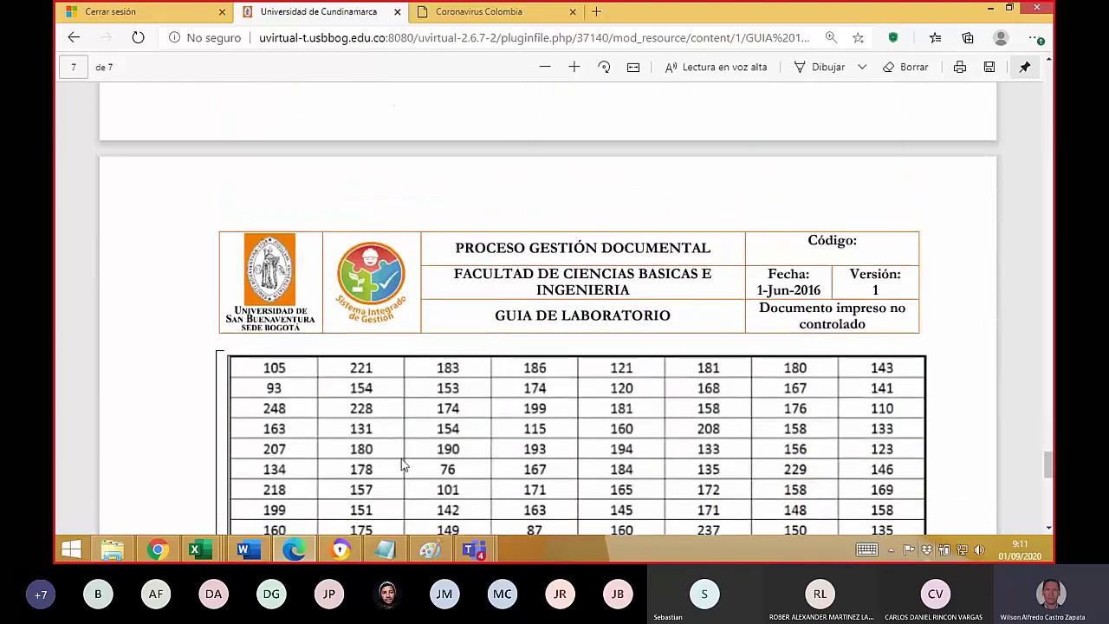
# - Switch to the Plant_EstadisticaDescritiva (1) workbook in Excel and go to the name and code fields on the PORTADA sheet
pyautogui.moveTo(206, 555)
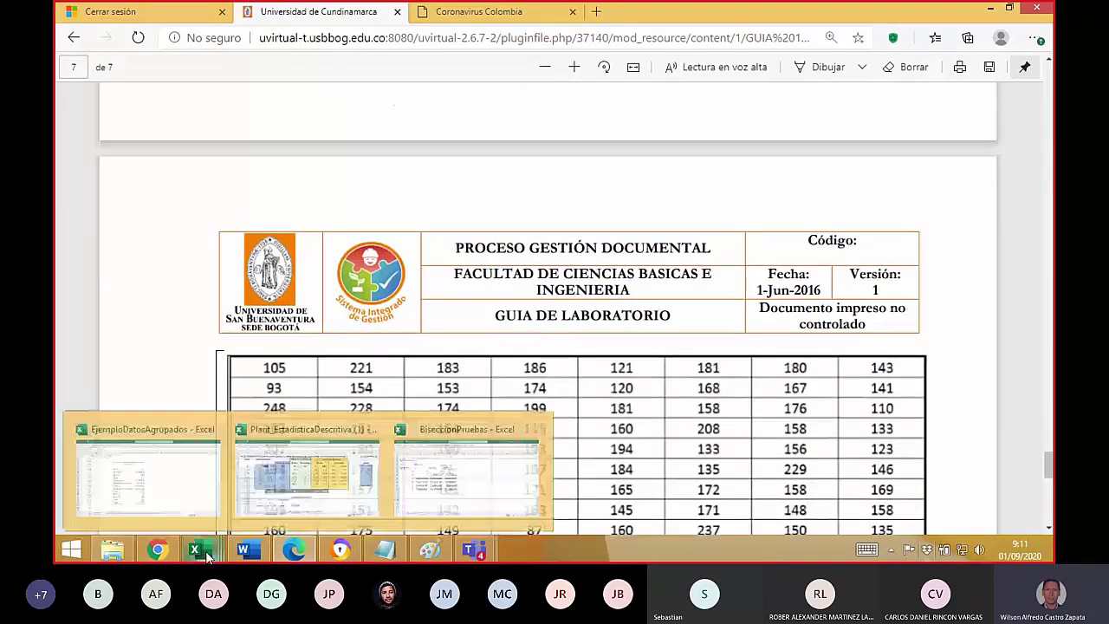
pyautogui.click(301, 429)
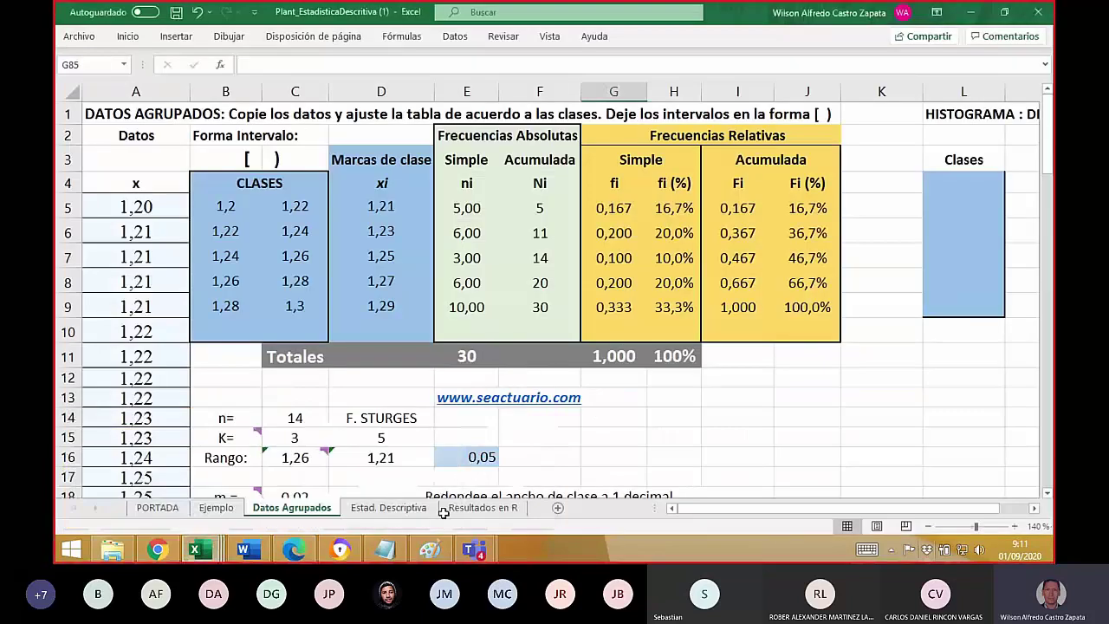
pyautogui.click(819, 417)
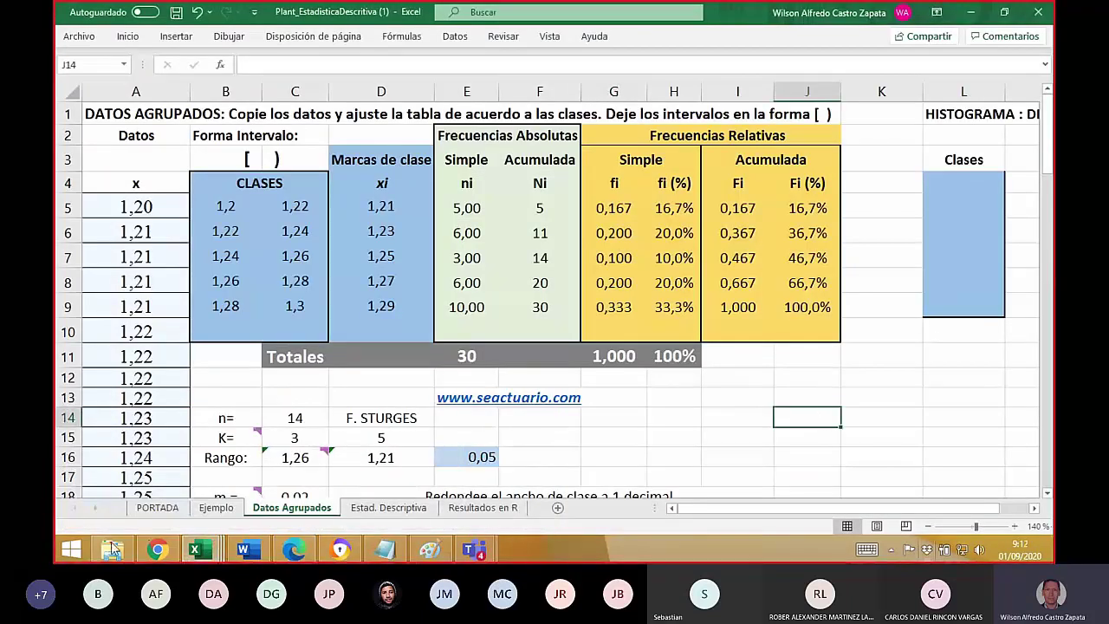
pyautogui.click(157, 509)
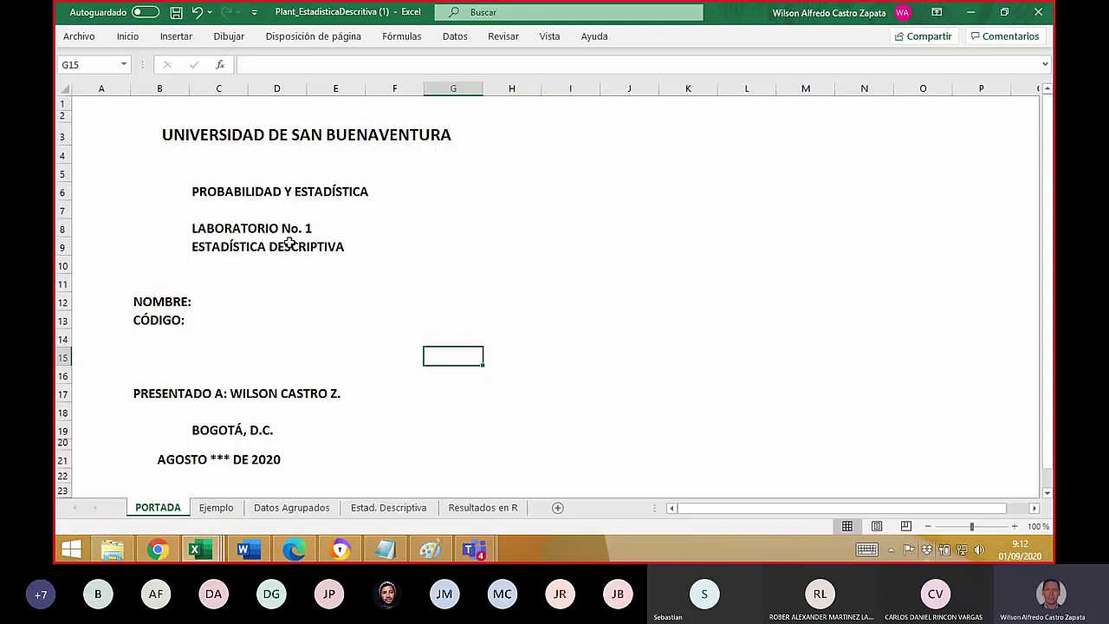
pyautogui.click(250, 298)
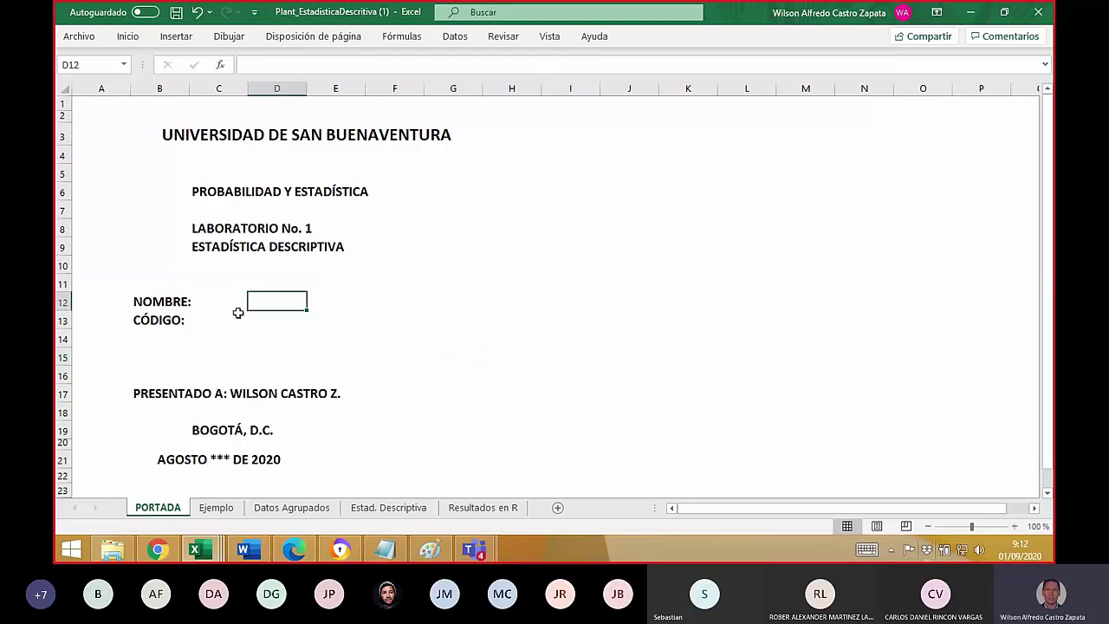
pyautogui.press('Return')
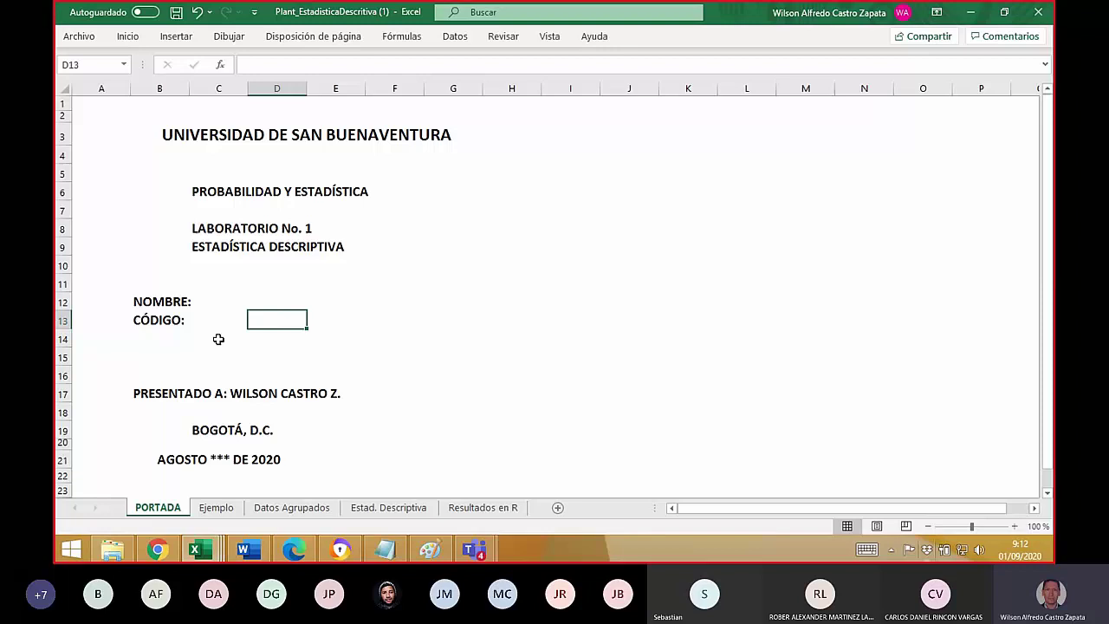
# - Add the label "GRUPO:" in B14 below CÓDIGO on the cover sheet and enter "MJ 9:00" beside it in C14
pyautogui.click(143, 335)
pyautogui.write('GRUPO:')
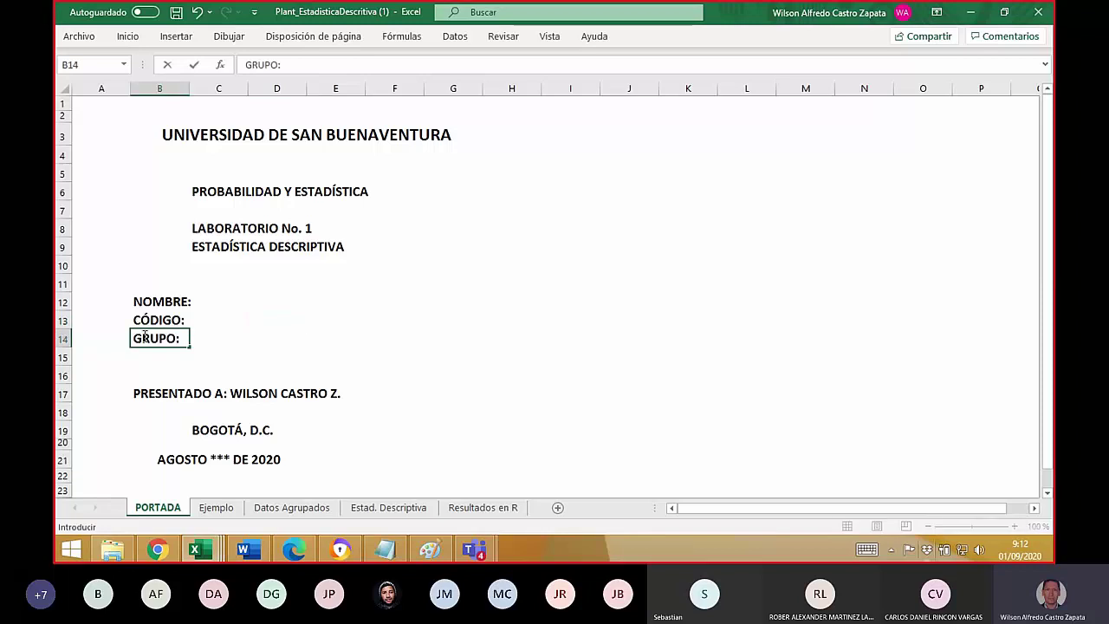
pyautogui.press('Return')
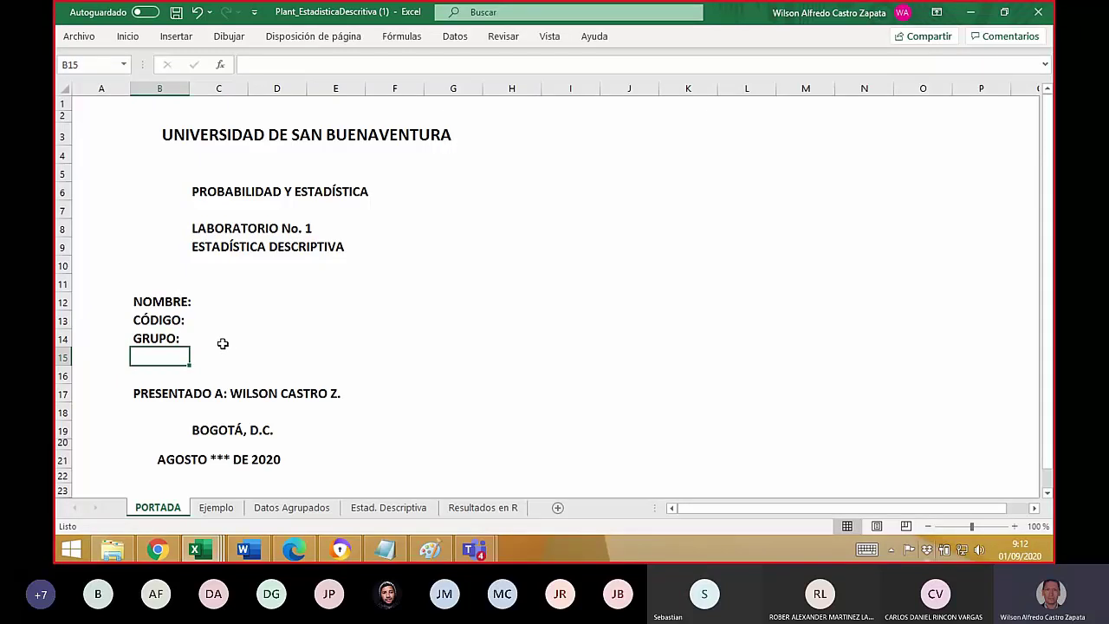
pyautogui.click(223, 344)
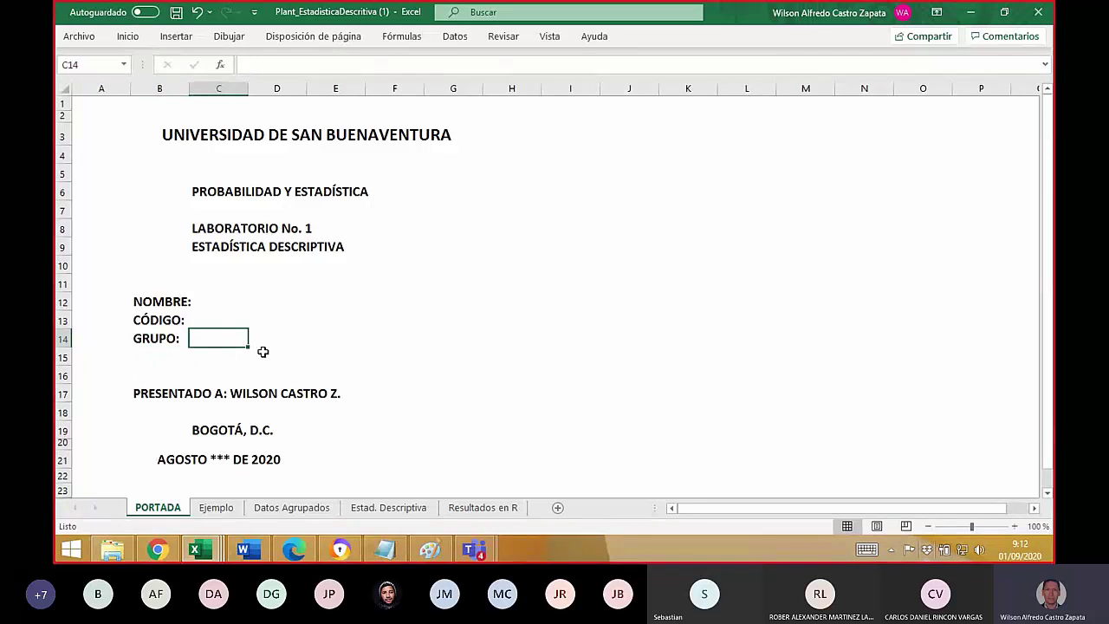
pyautogui.write('m')
pyautogui.press('BackSpace')
pyautogui.press('BackSpace')
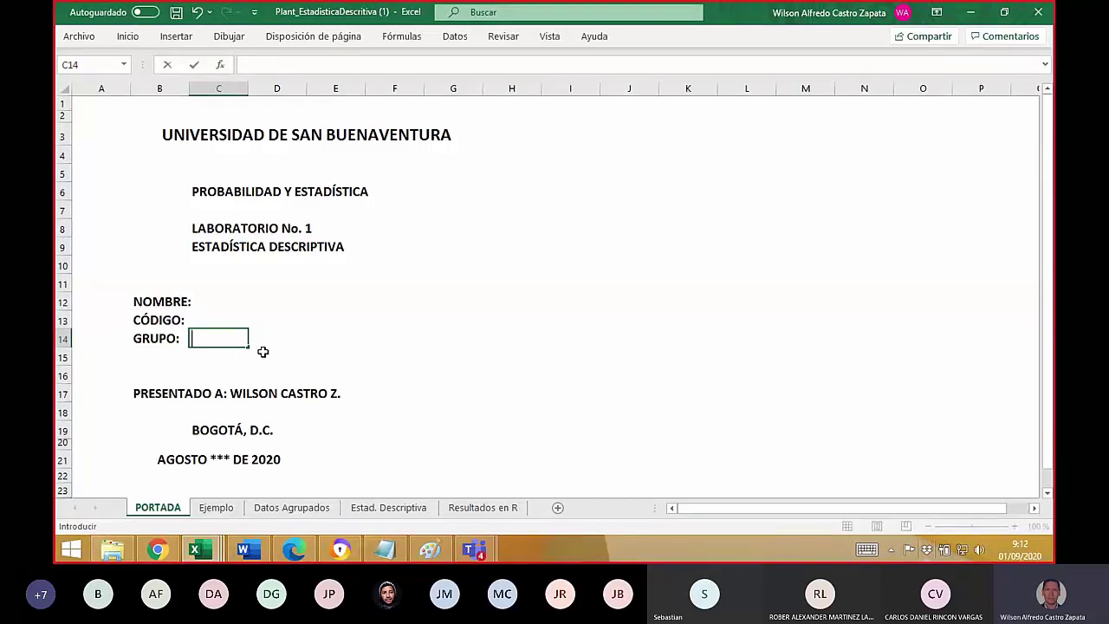
pyautogui.write('MJ 9:00')
pyautogui.press('Return')
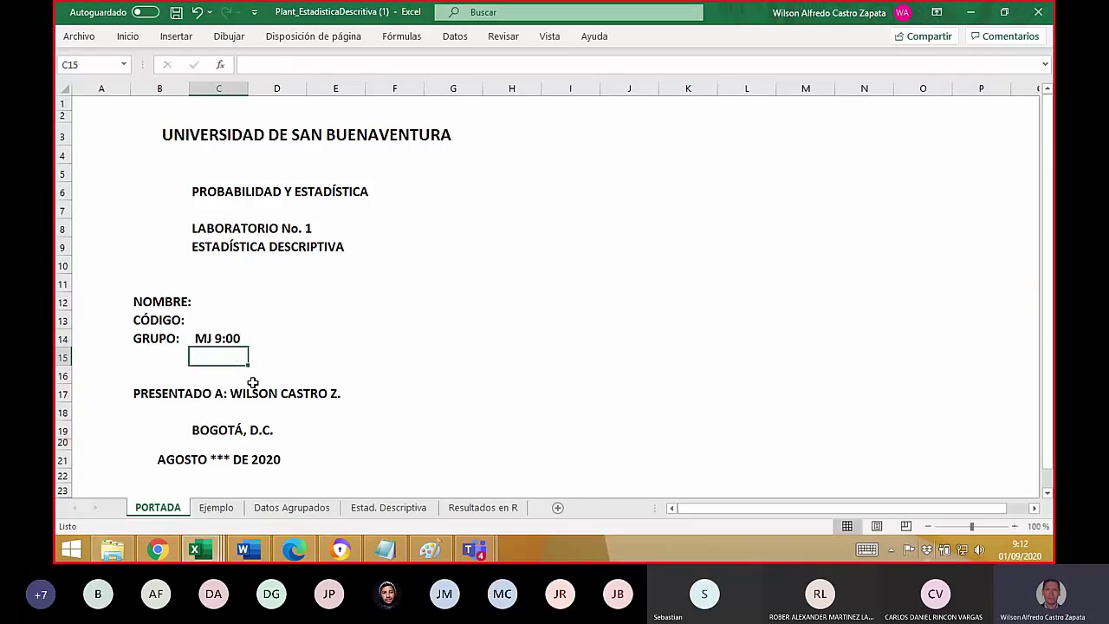
pyautogui.click(242, 304)
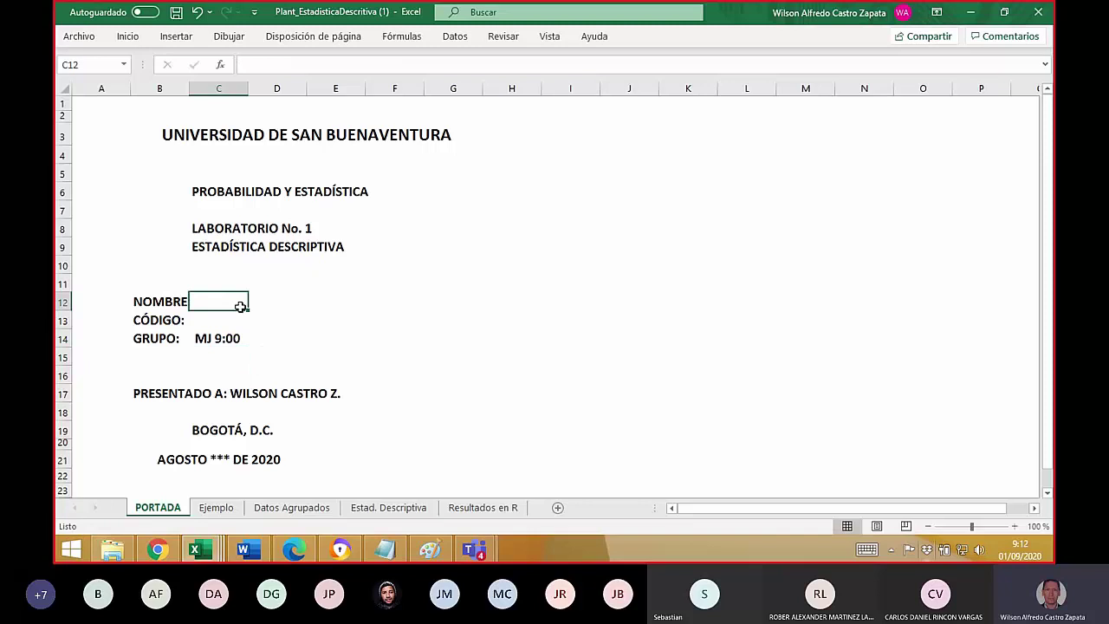
pyautogui.click(232, 326)
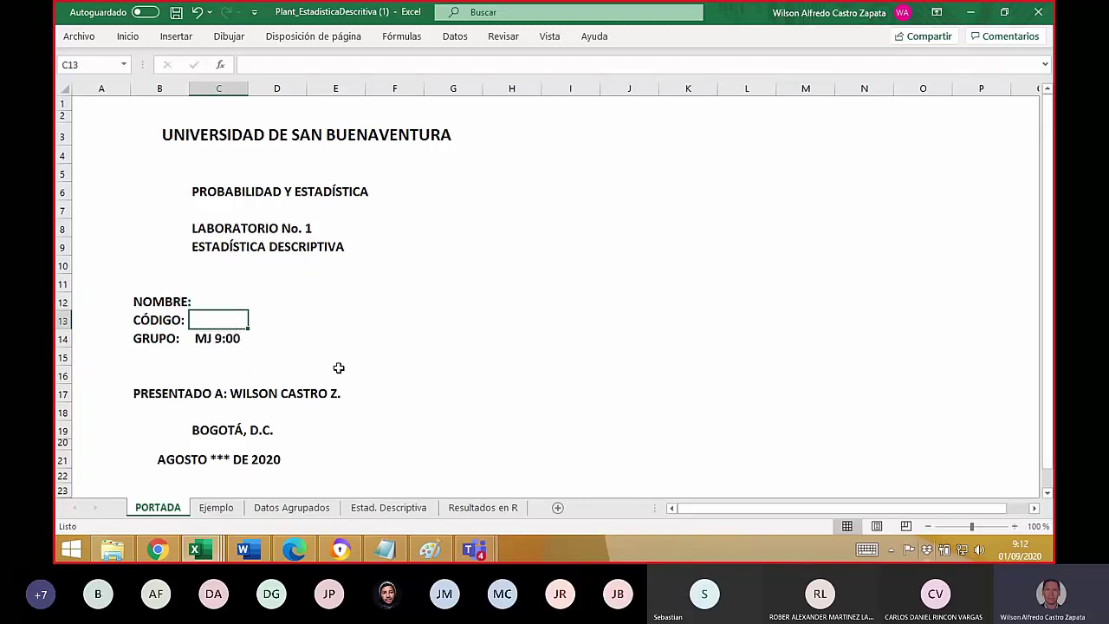
pyautogui.scroll(-2, 342, 363)
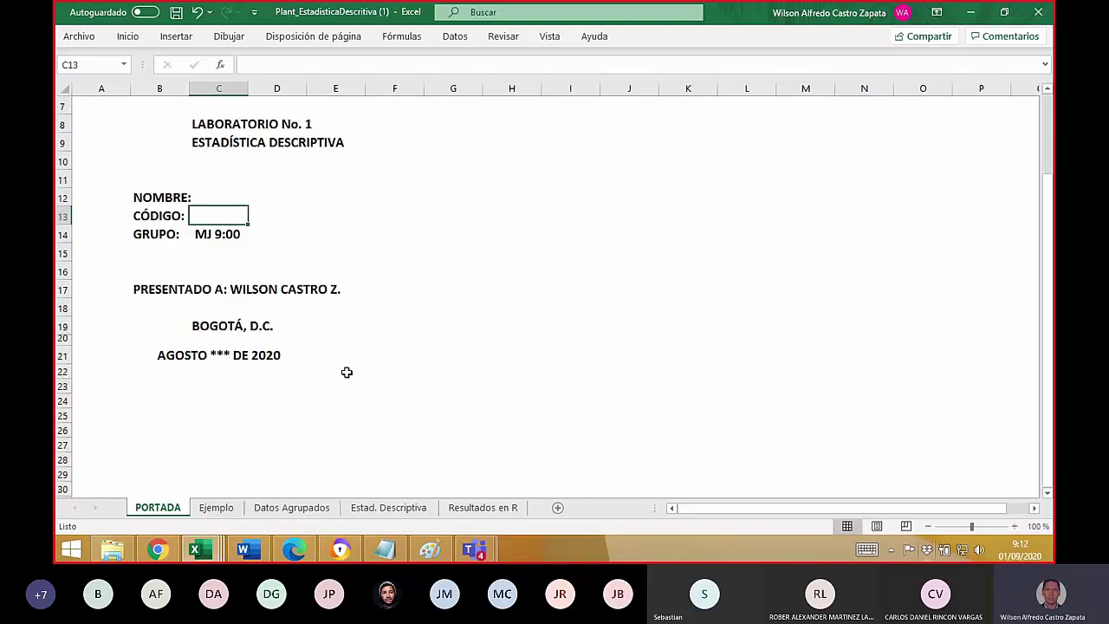
pyautogui.scroll(2, 352, 364)
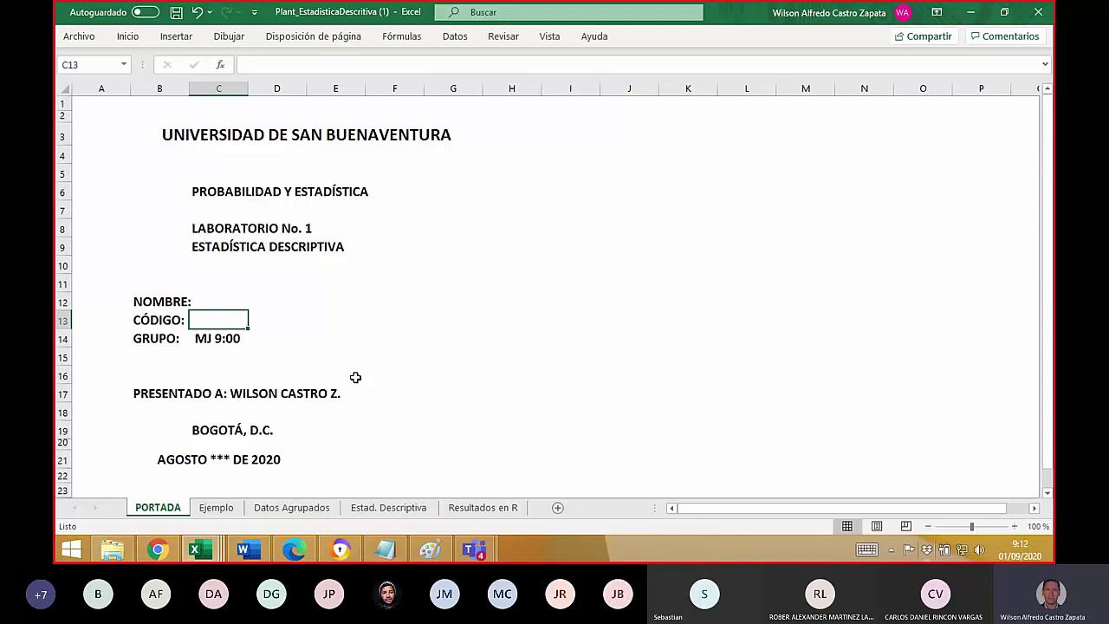
# - Clear the sample numbers and the descriptive statistics table below the heading on the Ejemplo sheet
pyautogui.click(217, 508)
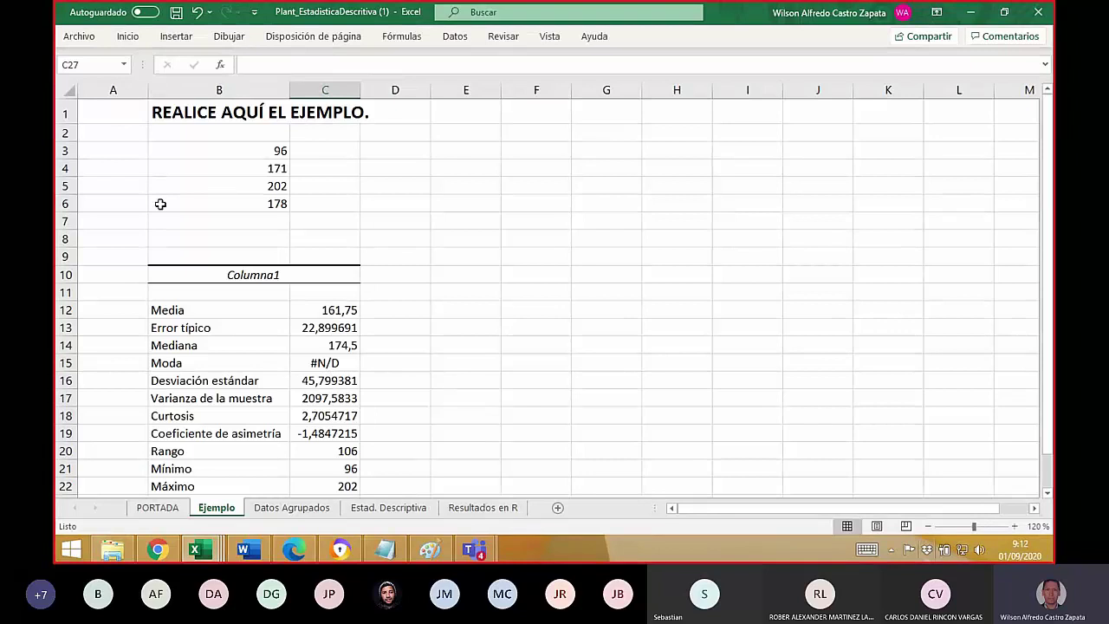
pyautogui.scroll(-3, 396, 291)
pyautogui.scroll(3, 396, 292)
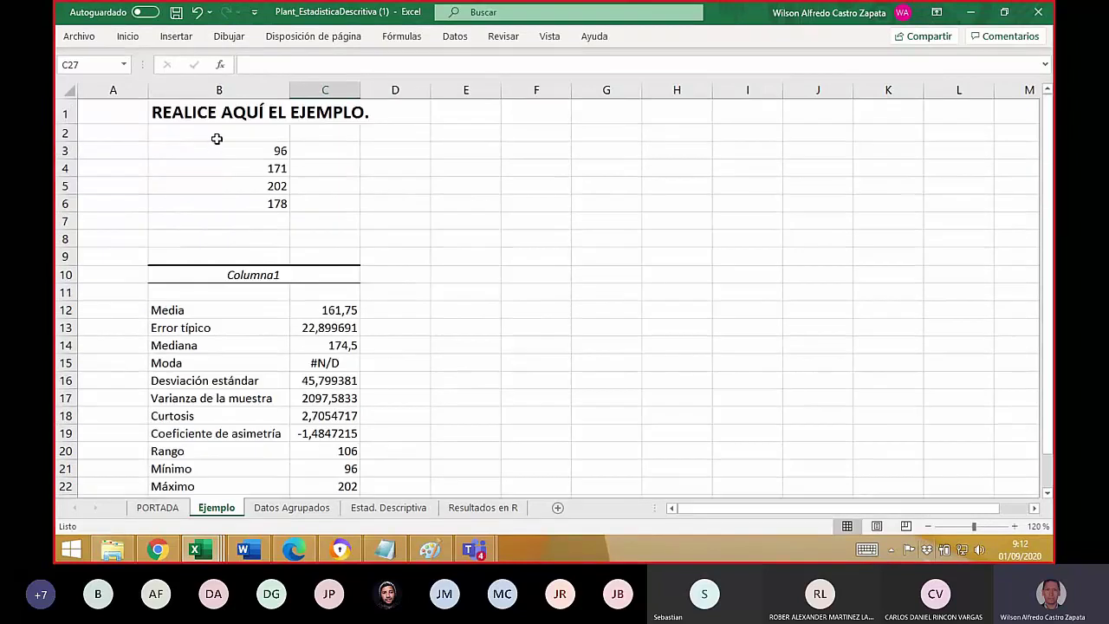
pyautogui.moveTo(218, 149); pyautogui.dragTo(362, 462)
pyautogui.press('Delete')
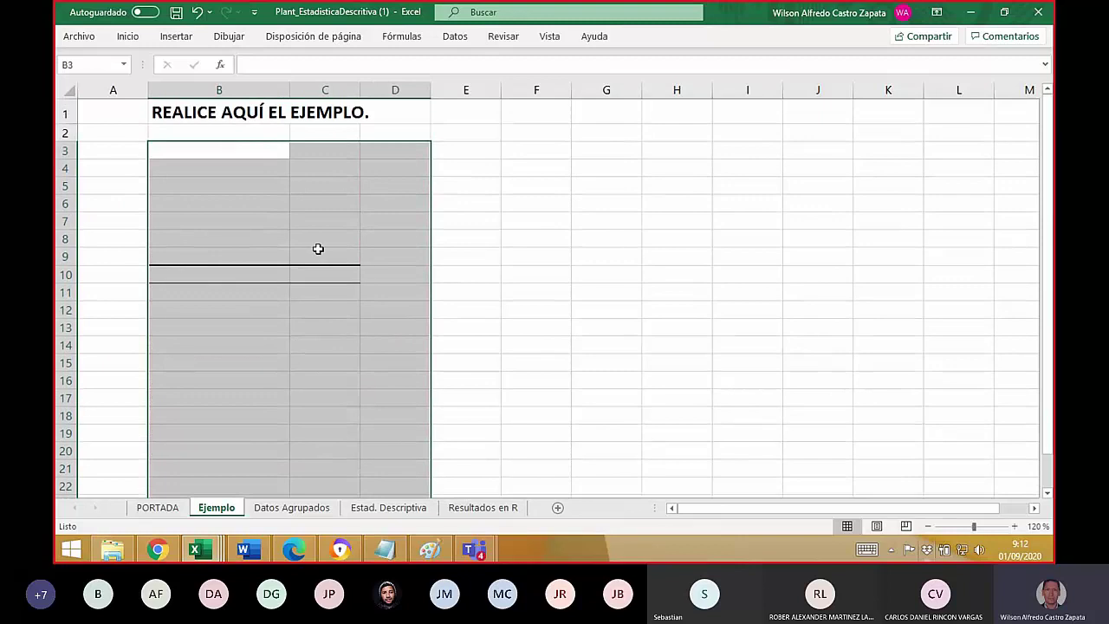
pyautogui.click(308, 223)
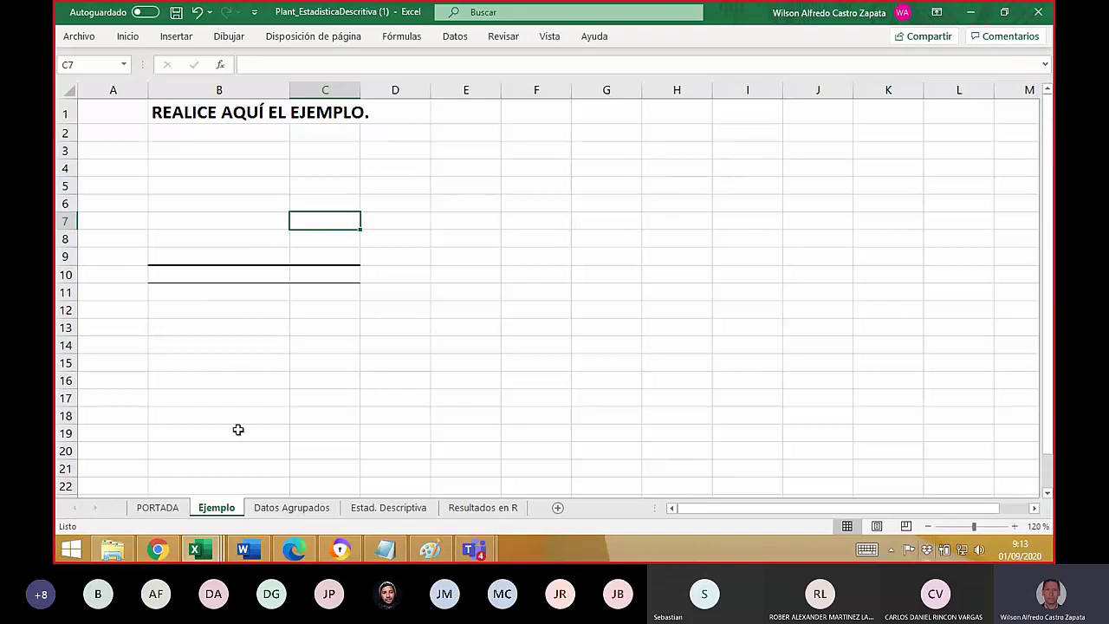
# - Examine the Datos Agrupados sheet's data column, interval form, class table and the class-width calculations below it
pyautogui.click(292, 508)
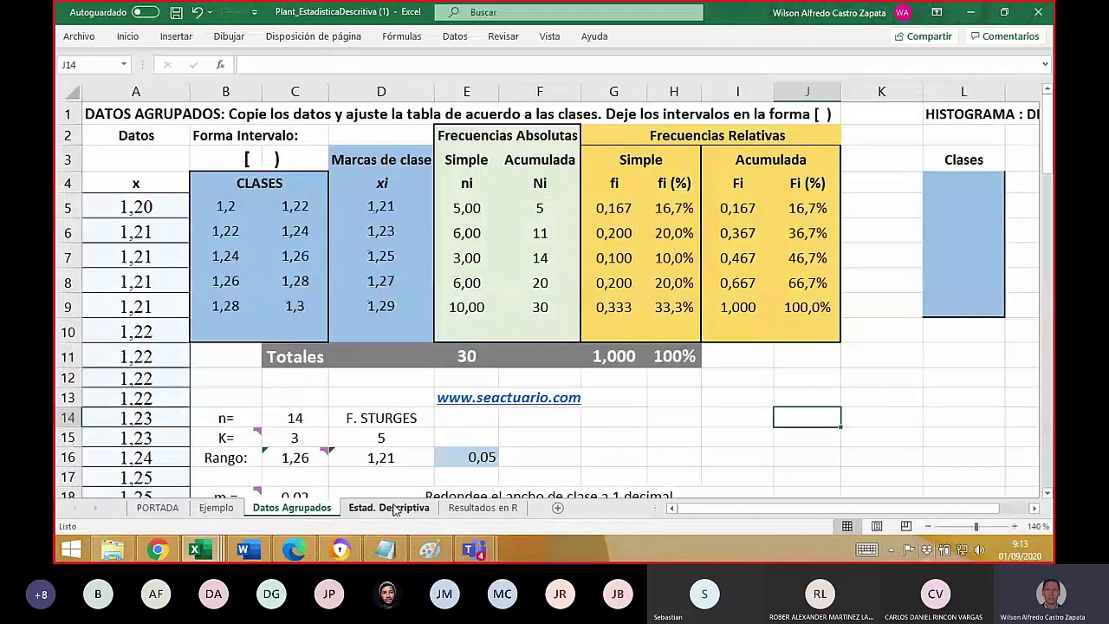
pyautogui.scroll(-3, 247, 301)
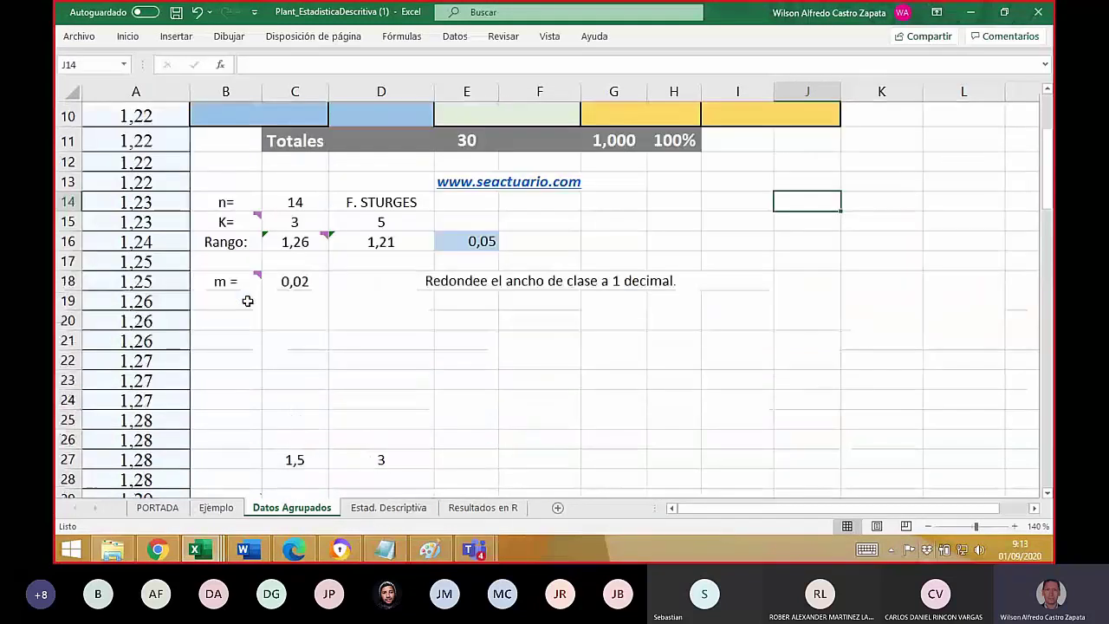
pyautogui.scroll(3, 248, 301)
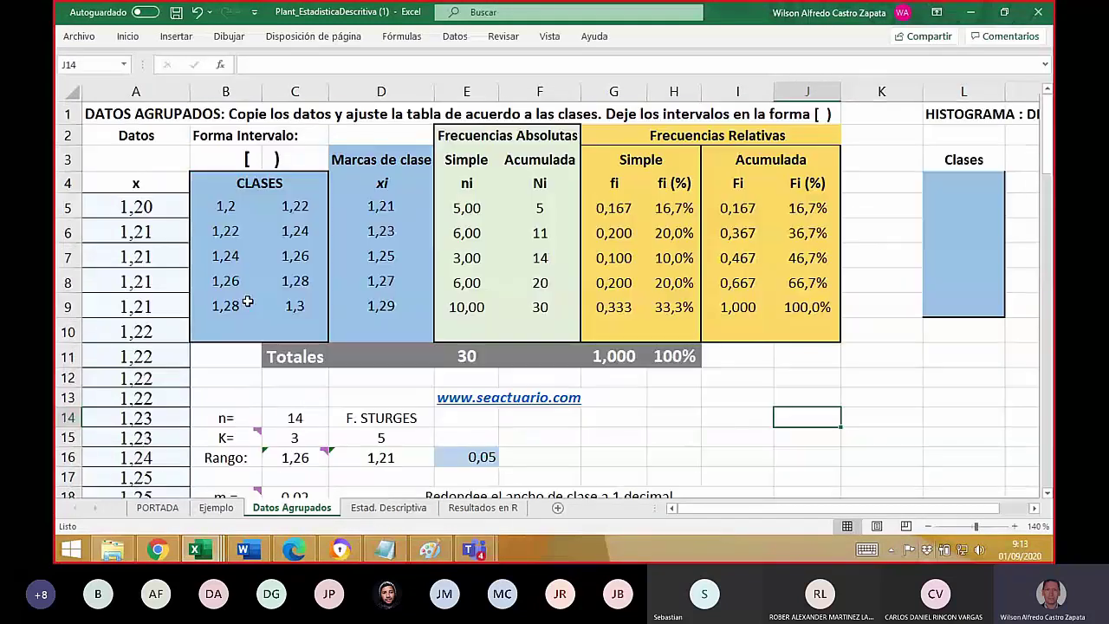
pyautogui.click(244, 160)
pyautogui.hotkey('shift', 'Right')
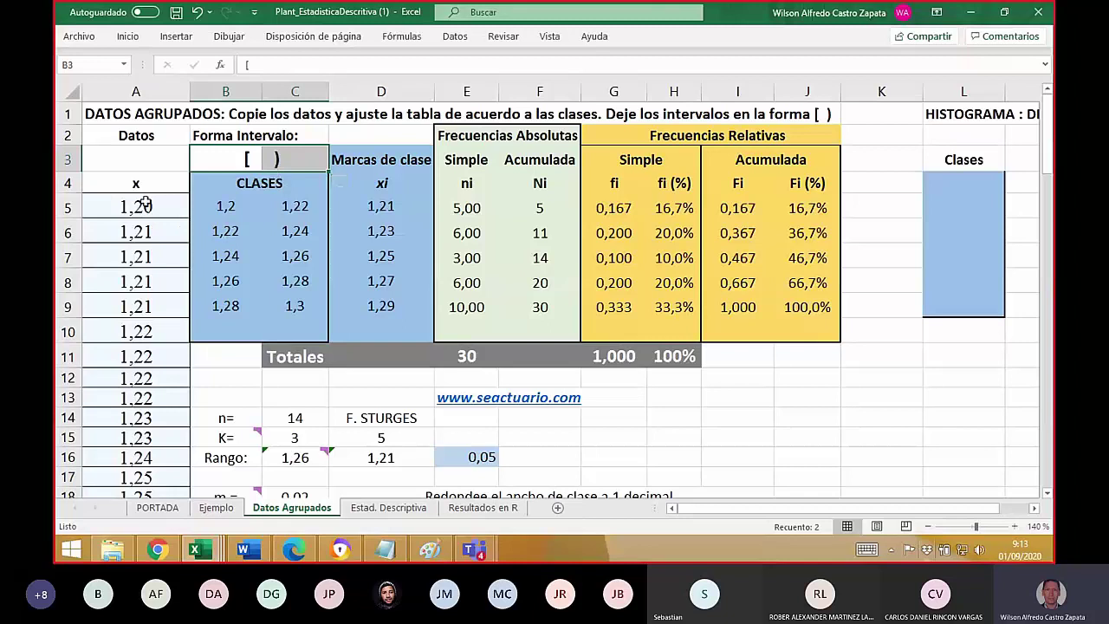
pyautogui.moveTo(144, 208)
pyautogui.mouseDown()
pyautogui.moveTo(153, 468)
pyautogui.moveTo(144, 319)
pyautogui.moveTo(156, 209)
pyautogui.mouseUp()
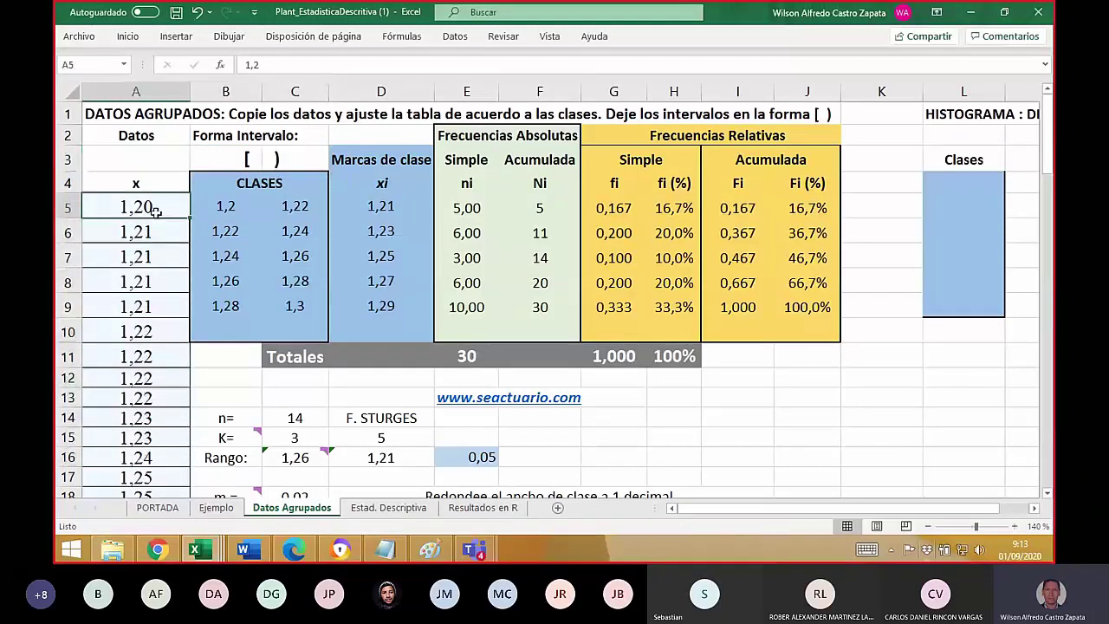
pyautogui.click(154, 237)
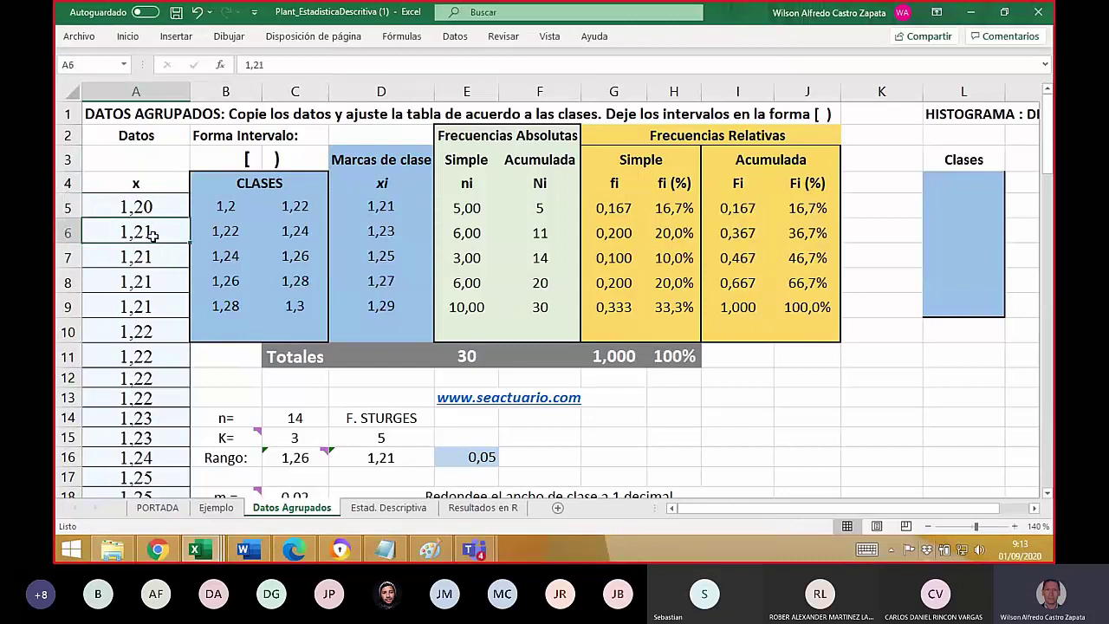
pyautogui.click(150, 207)
pyautogui.moveTo(149, 207)
pyautogui.mouseDown()
pyautogui.moveTo(149, 333)
pyautogui.moveTo(150, 212)
pyautogui.mouseUp()
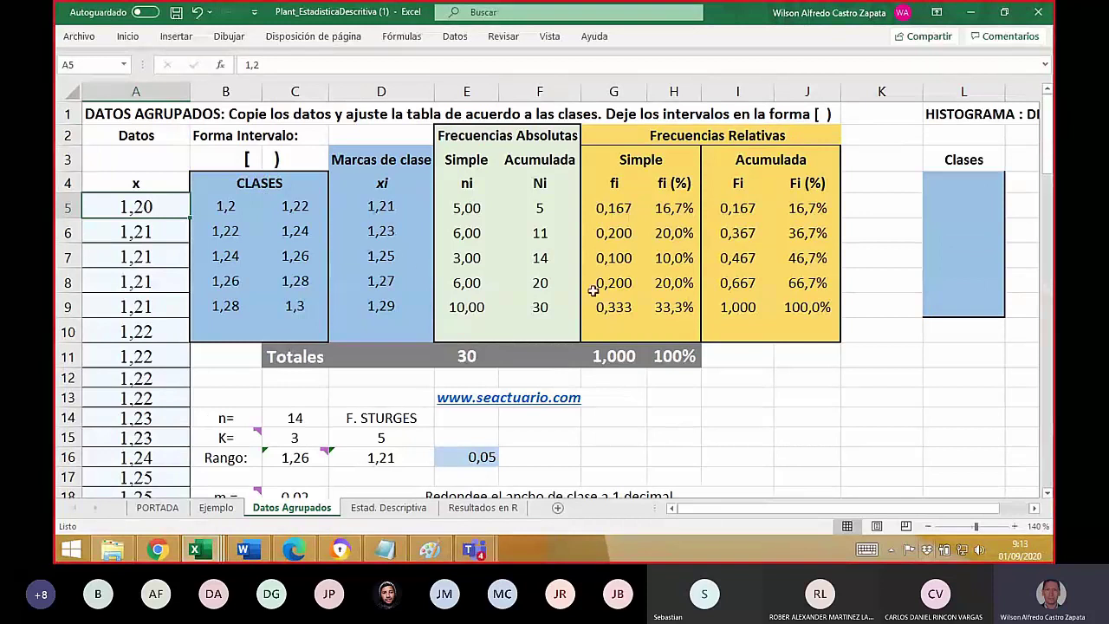
# - Examine the histogram section beside the frequency table on the Datos Agrupados sheet, including its heading and the blank Clases column
pyautogui.moveTo(691, 509); pyautogui.dragTo(721, 509)
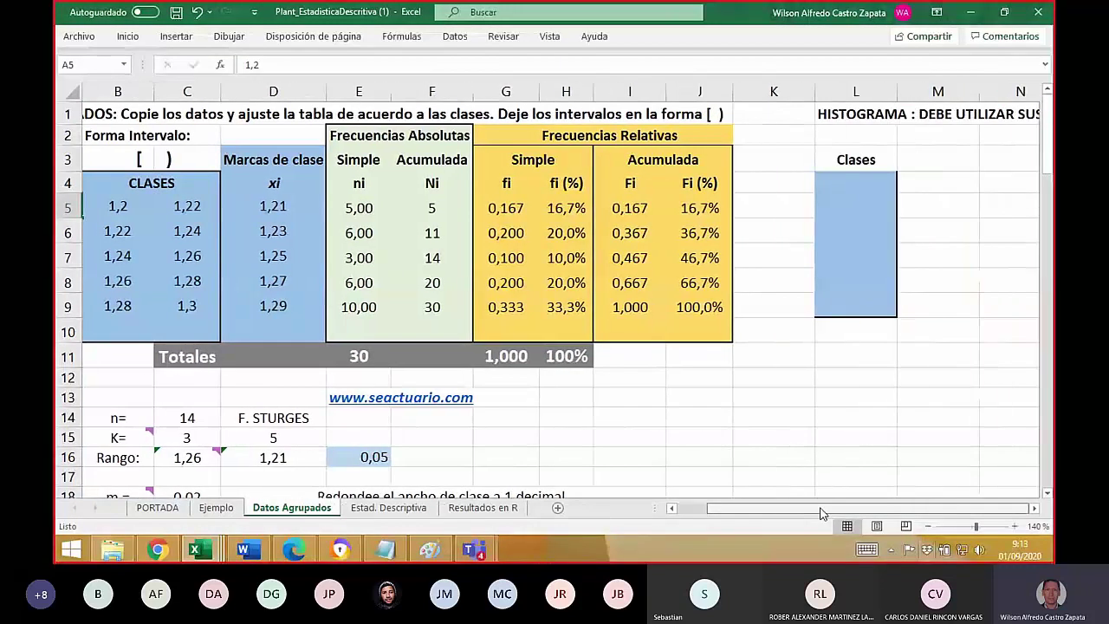
pyautogui.moveTo(846, 180); pyautogui.dragTo(858, 308)
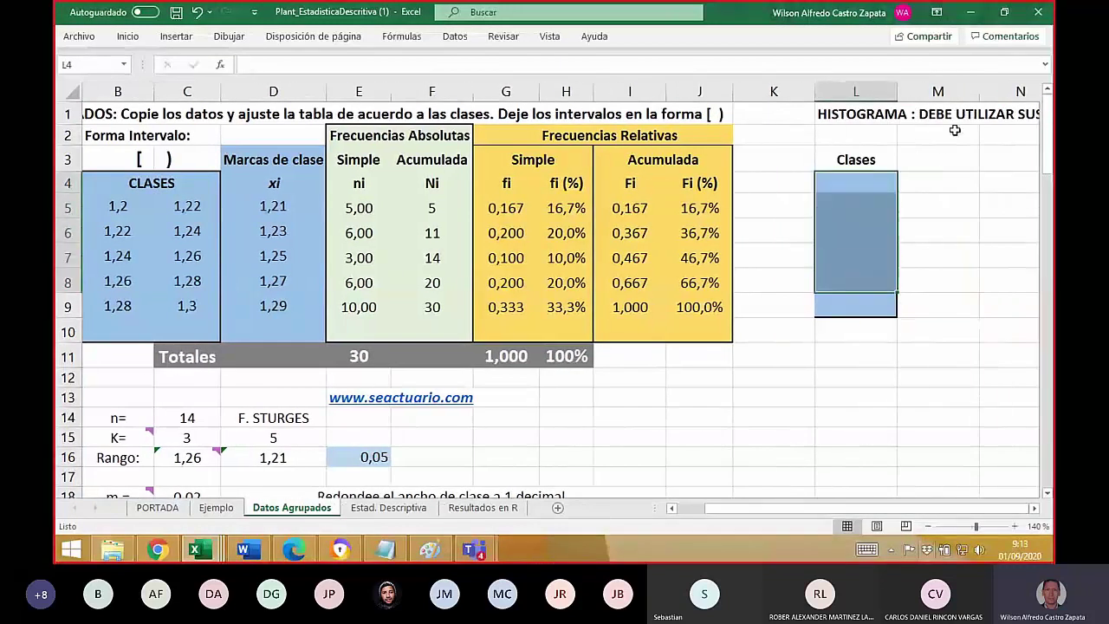
pyautogui.click(940, 165)
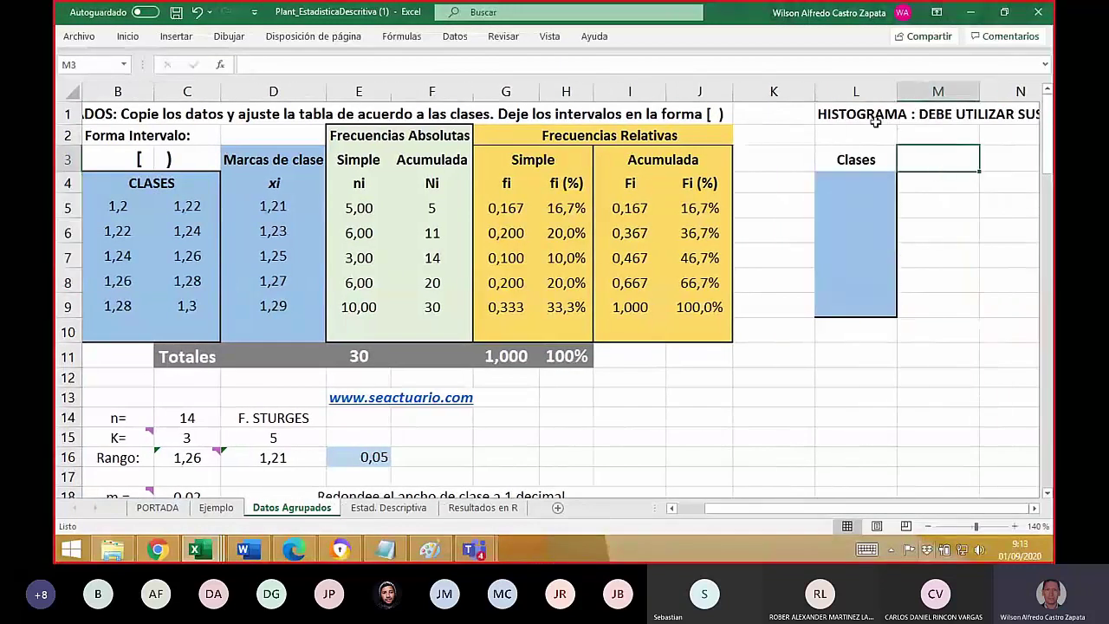
pyautogui.click(1033, 509)
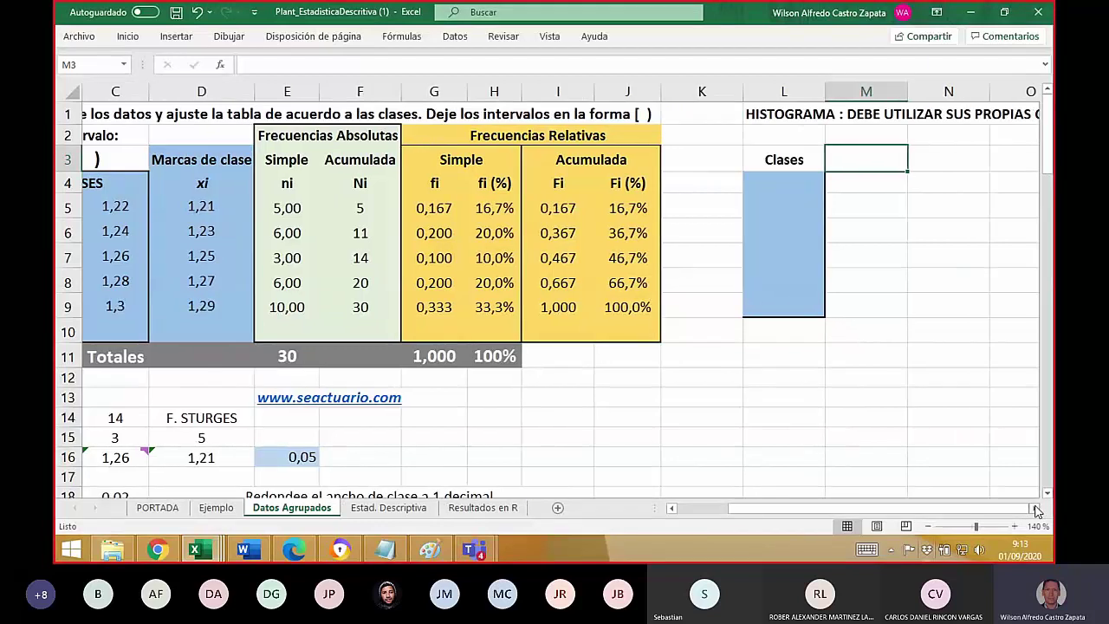
pyautogui.click(692, 511)
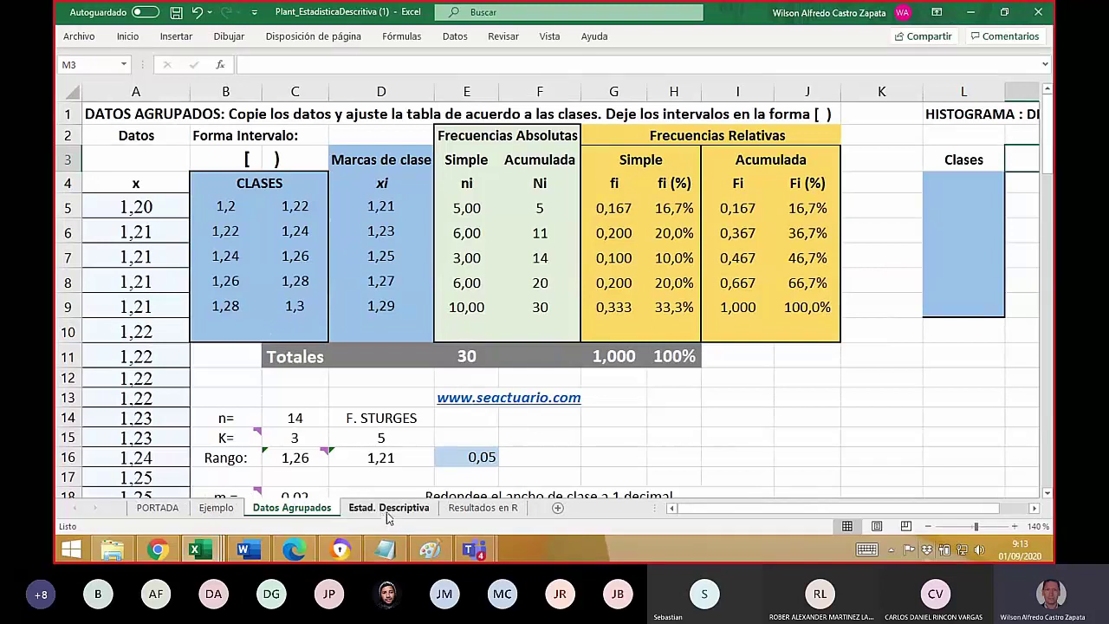
# - Review the Resultados en R sheet's areas for the boxplot, the histogram and the Summary results from R/RStudio
pyautogui.click(479, 509)
pyautogui.click(292, 508)
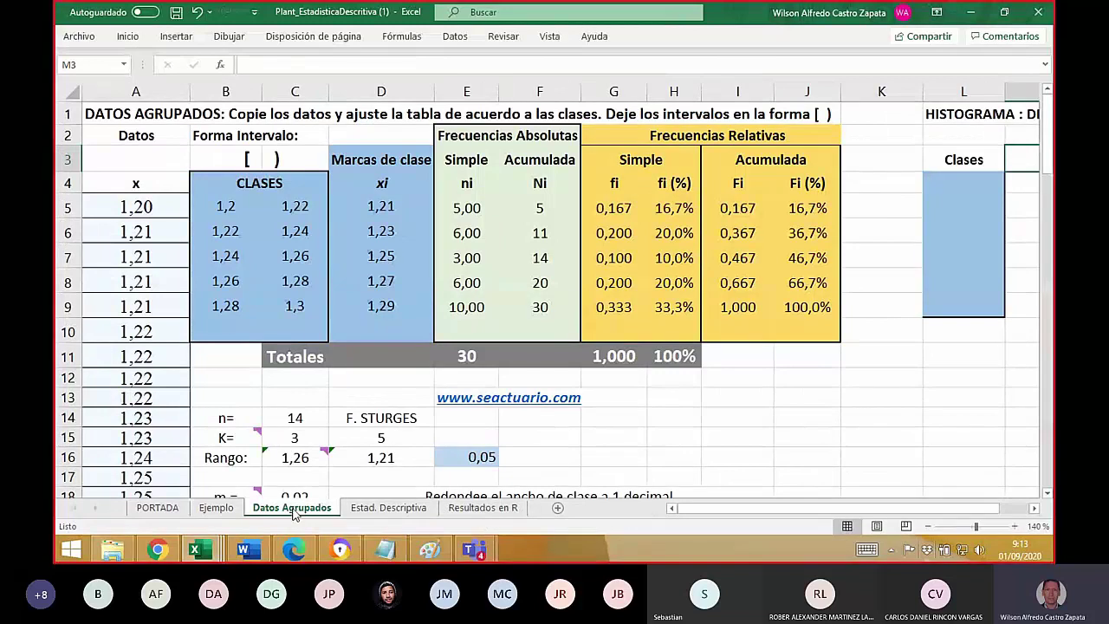
pyautogui.click(479, 508)
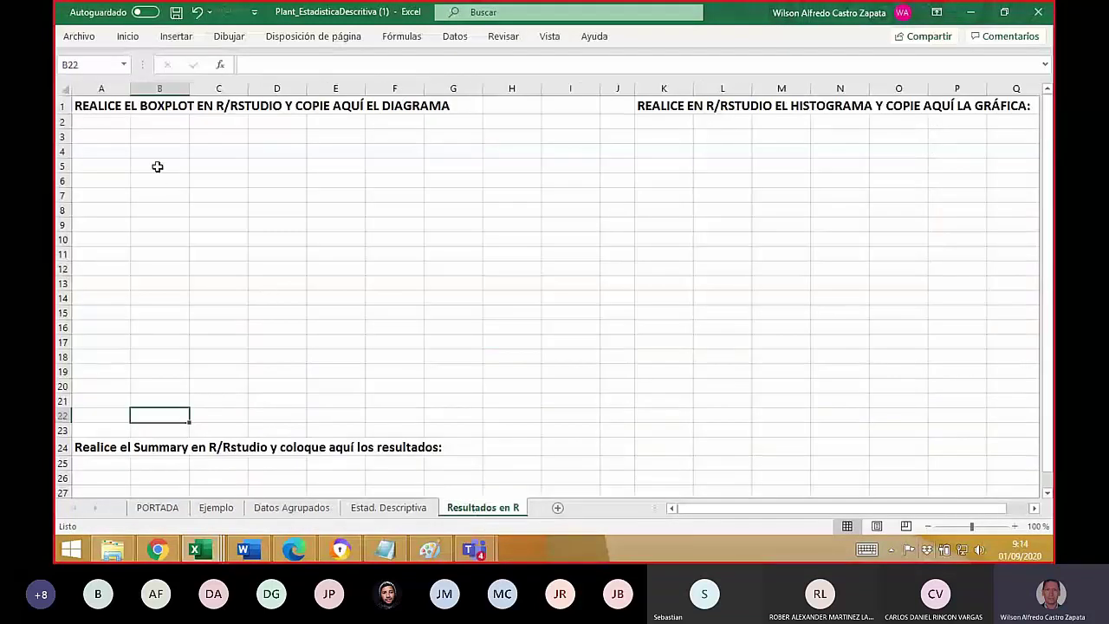
pyautogui.moveTo(102, 122); pyautogui.dragTo(391, 354)
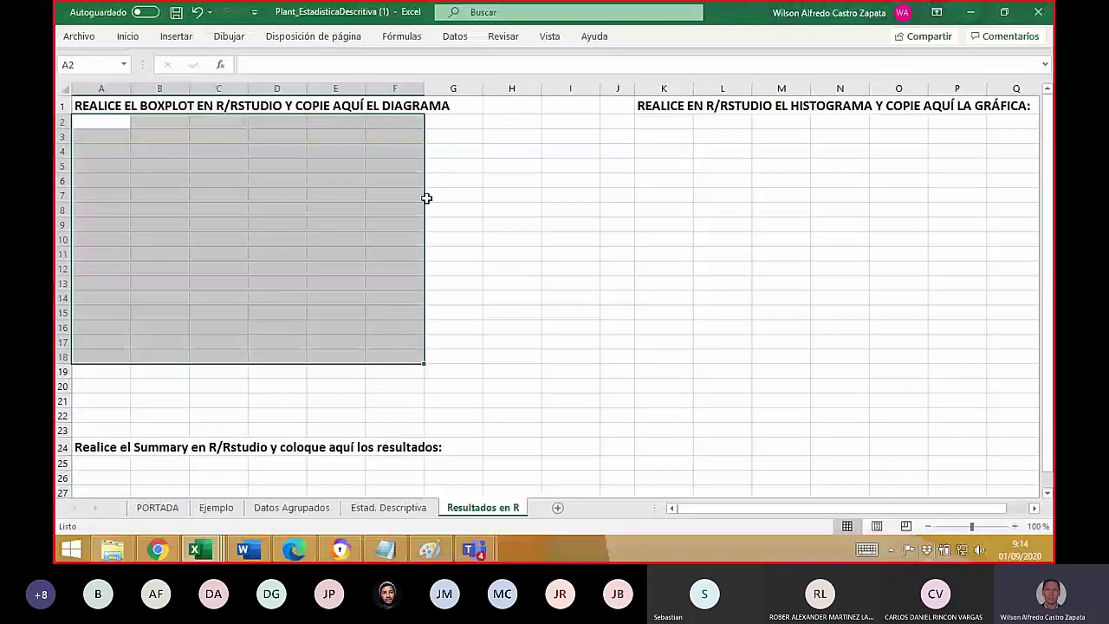
pyautogui.click(492, 182)
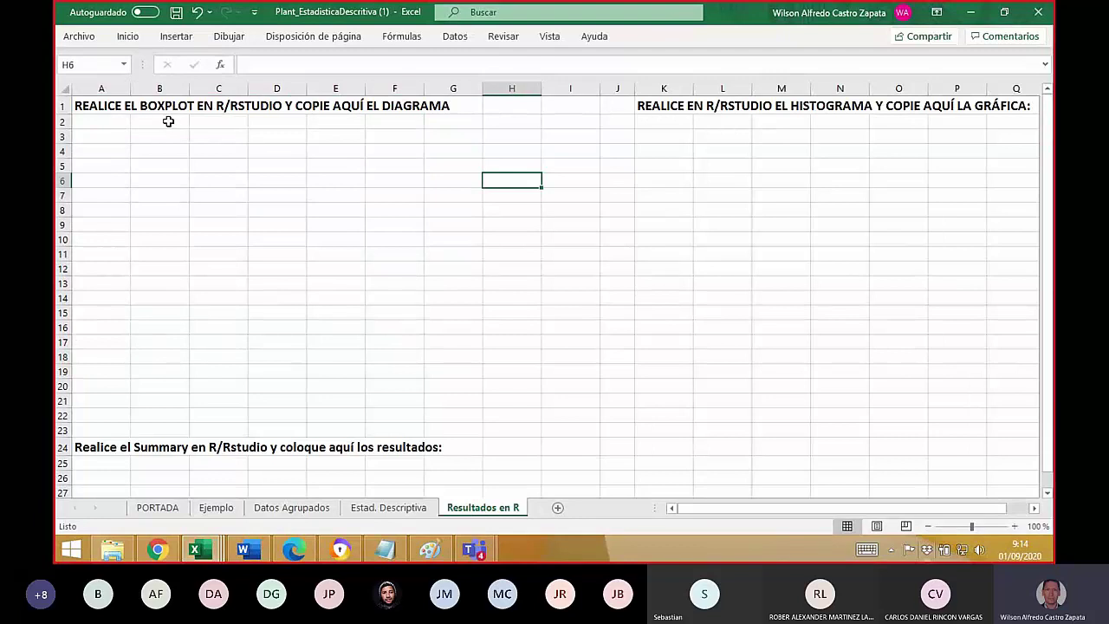
pyautogui.click(796, 120)
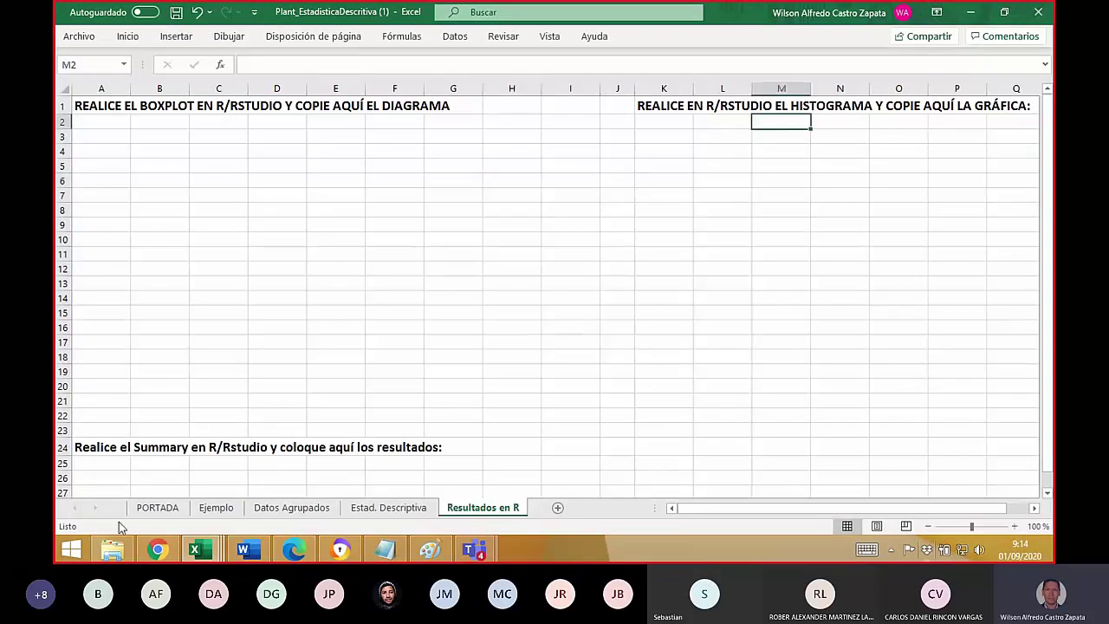
pyautogui.click(160, 448)
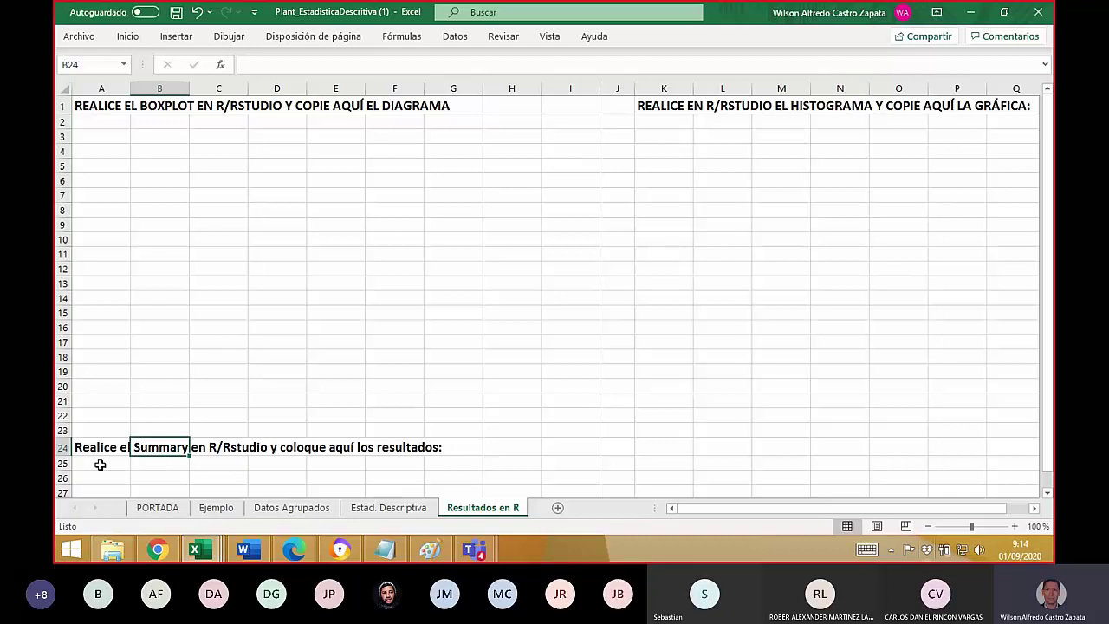
pyautogui.moveTo(100, 465); pyautogui.dragTo(141, 495)
pyautogui.moveTo(109, 126); pyautogui.dragTo(195, 176)
pyautogui.moveTo(675, 122); pyautogui.dragTo(675, 149)
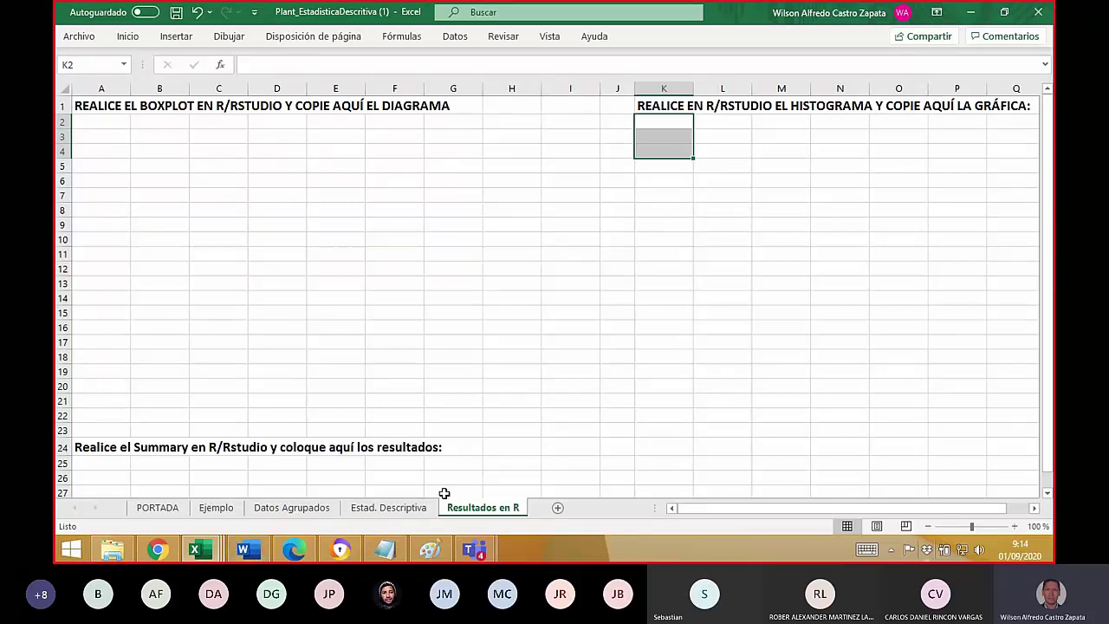
# - Look over the Estad. Descriptiva sheet, from its instructions and deviation column headings to the statistics sections below
pyautogui.click(389, 508)
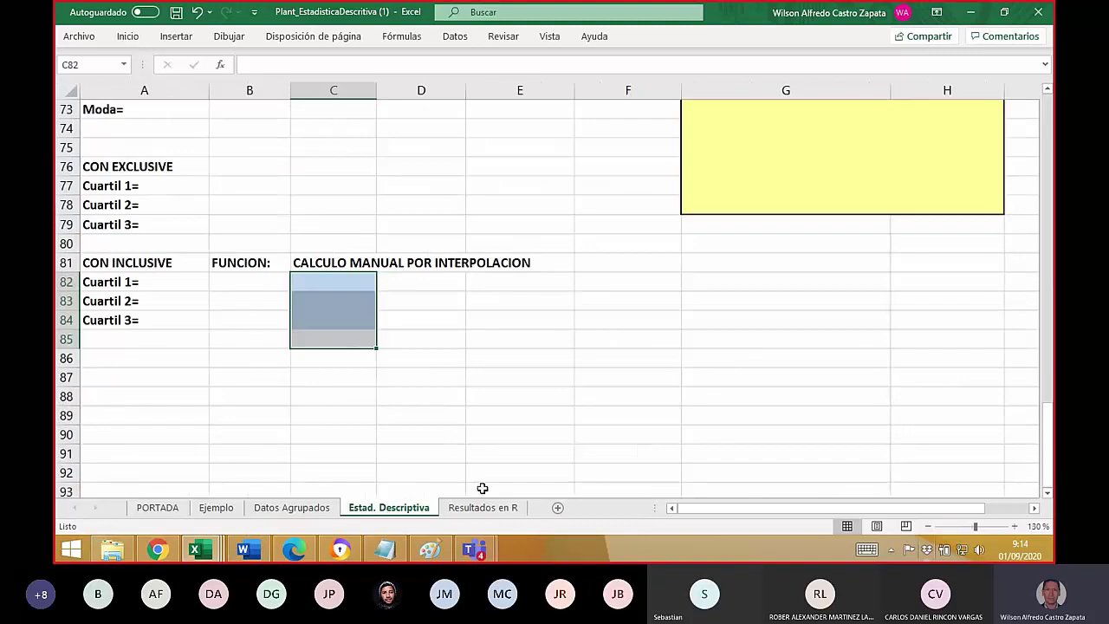
pyautogui.scroll(11, 480, 488)
pyautogui.scroll(-6, 480, 488)
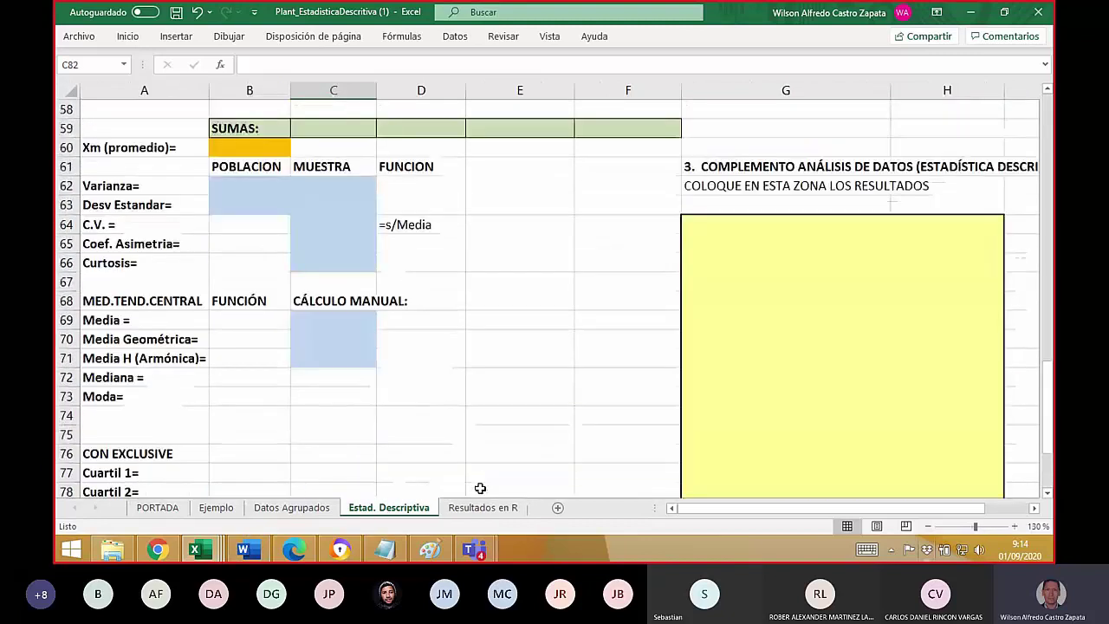
pyautogui.scroll(10, 480, 489)
pyautogui.scroll(9, 480, 489)
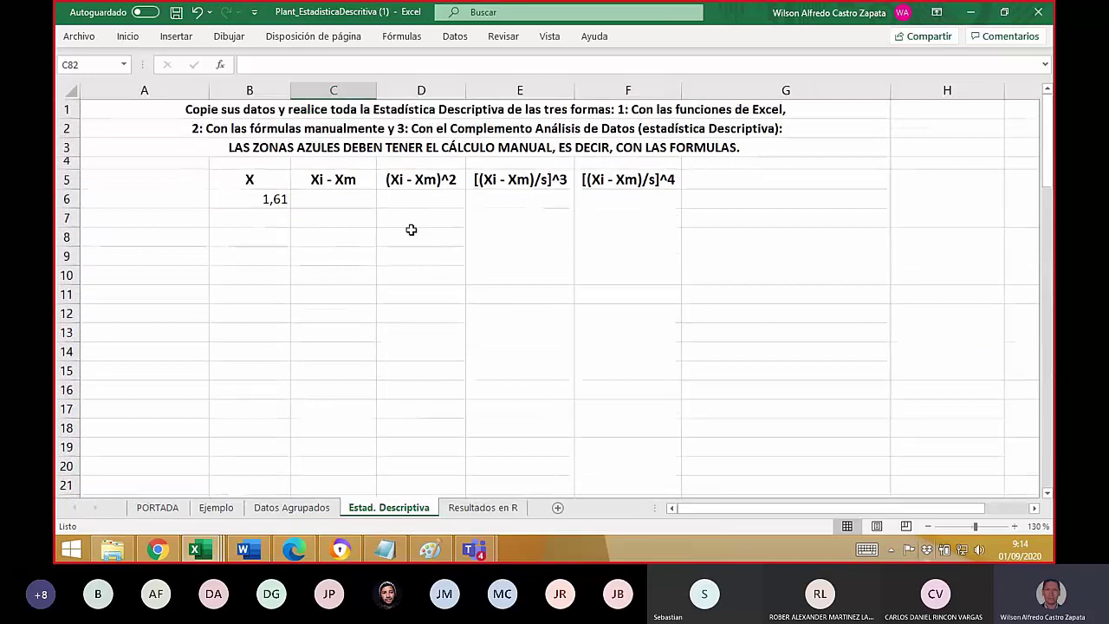
pyautogui.scroll(-5, 341, 337)
pyautogui.scroll(-3, 342, 343)
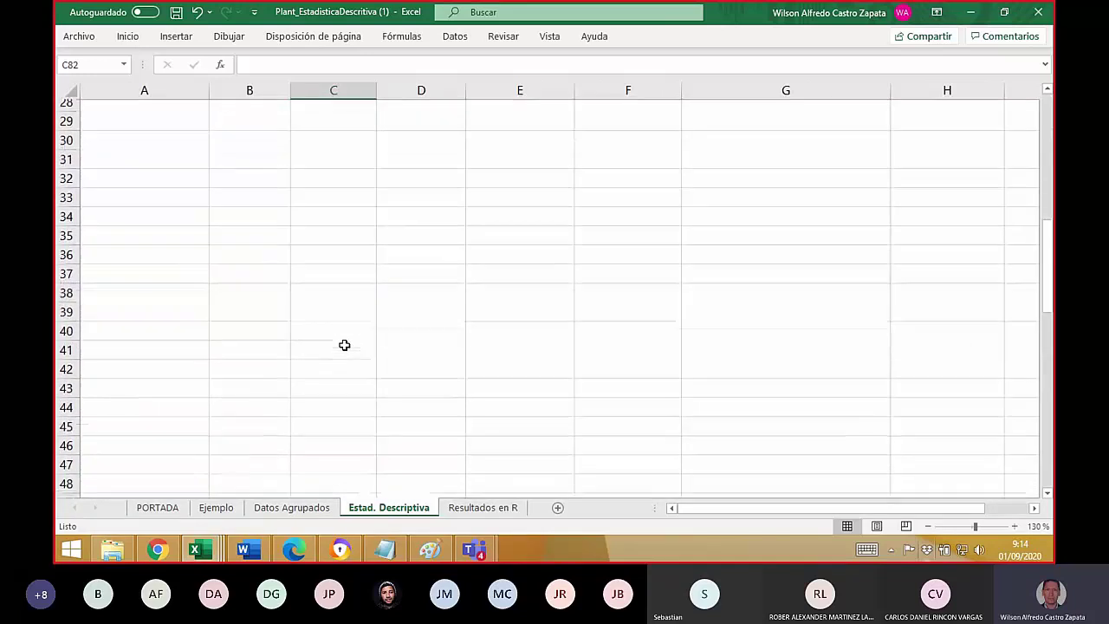
pyautogui.scroll(8, 342, 342)
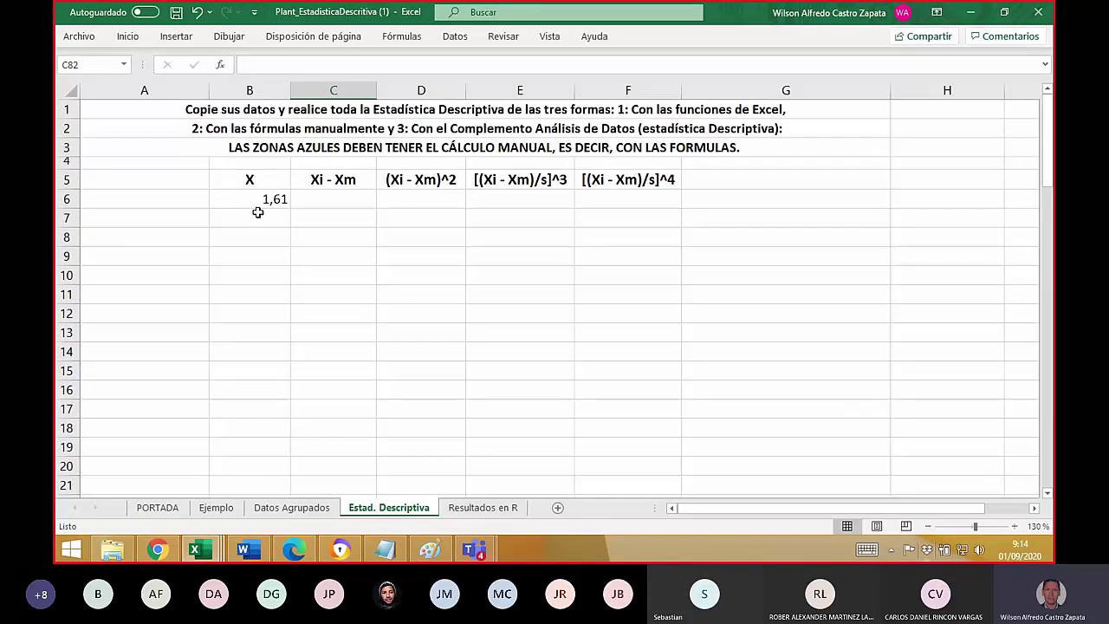
# - Check the range under the X heading on the Estad. Descriptiva sheet where the sample data go, starting at B6
pyautogui.moveTo(257, 201); pyautogui.dragTo(253, 336)
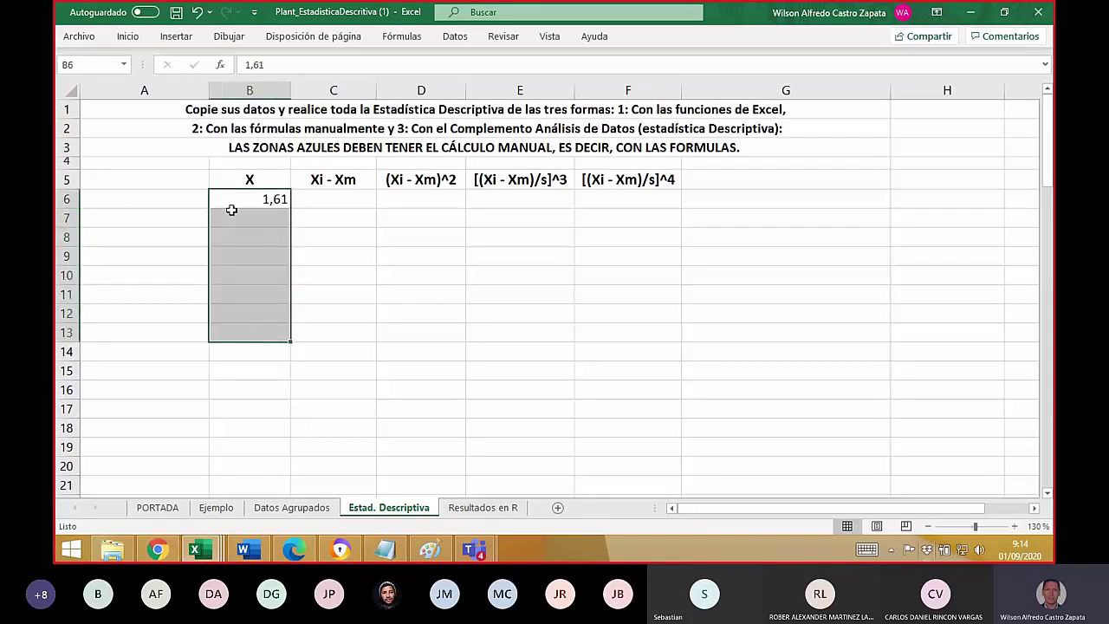
pyautogui.click(431, 288)
pyautogui.moveTo(272, 198); pyautogui.dragTo(276, 533)
pyautogui.moveTo(277, 533); pyautogui.dragTo(272, 431)
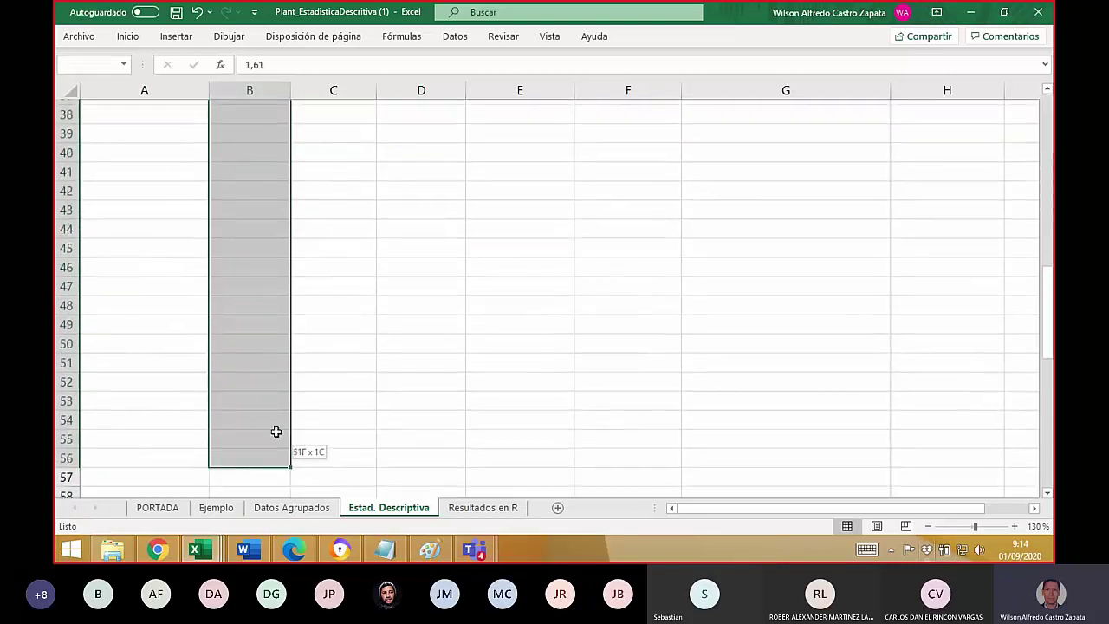
pyautogui.scroll(15, 245, 327)
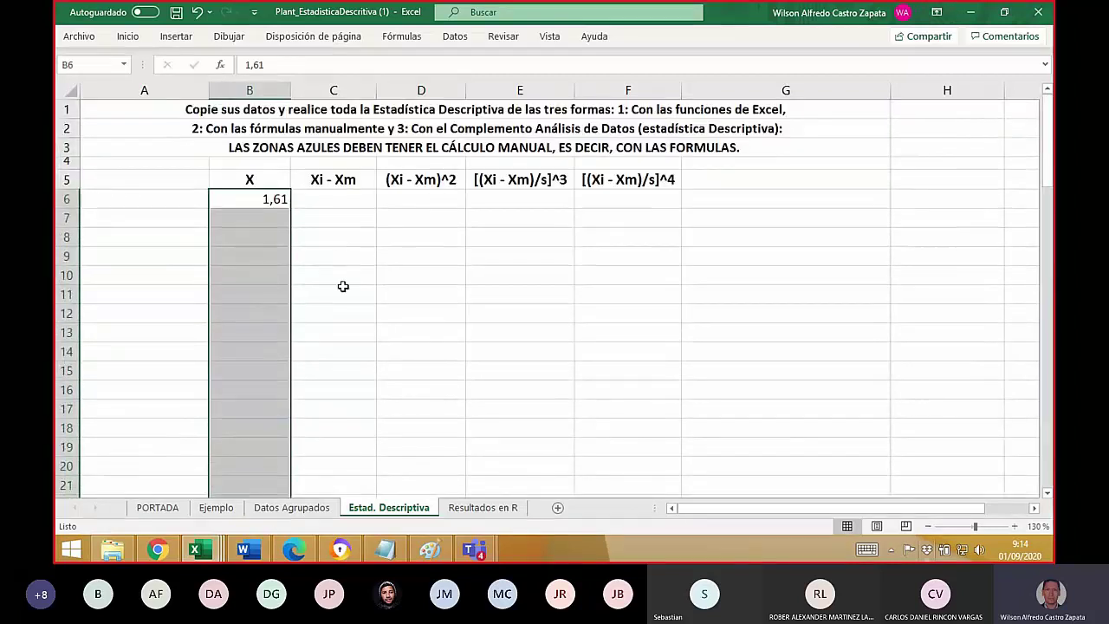
pyautogui.scroll(-17, 342, 290)
pyautogui.scroll(5, 343, 293)
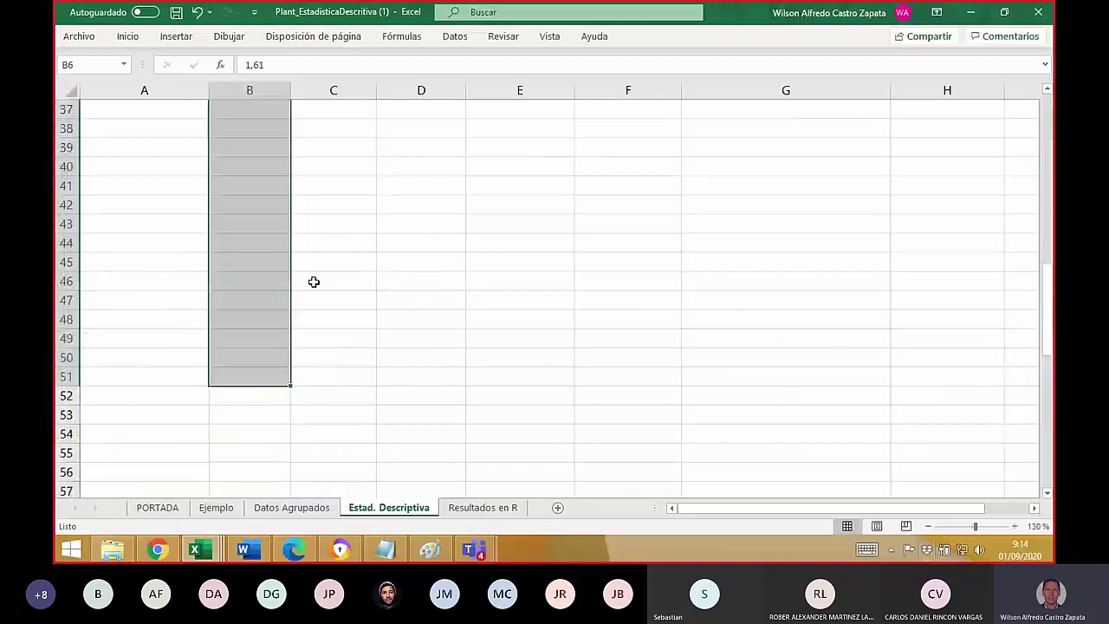
pyautogui.click(341, 286)
# - Examine the dispersion block from Varianza to Curtosis, including its blue population and sample cells, FUNCION column and C.V. formula note
pyautogui.scroll(-6, 251, 303)
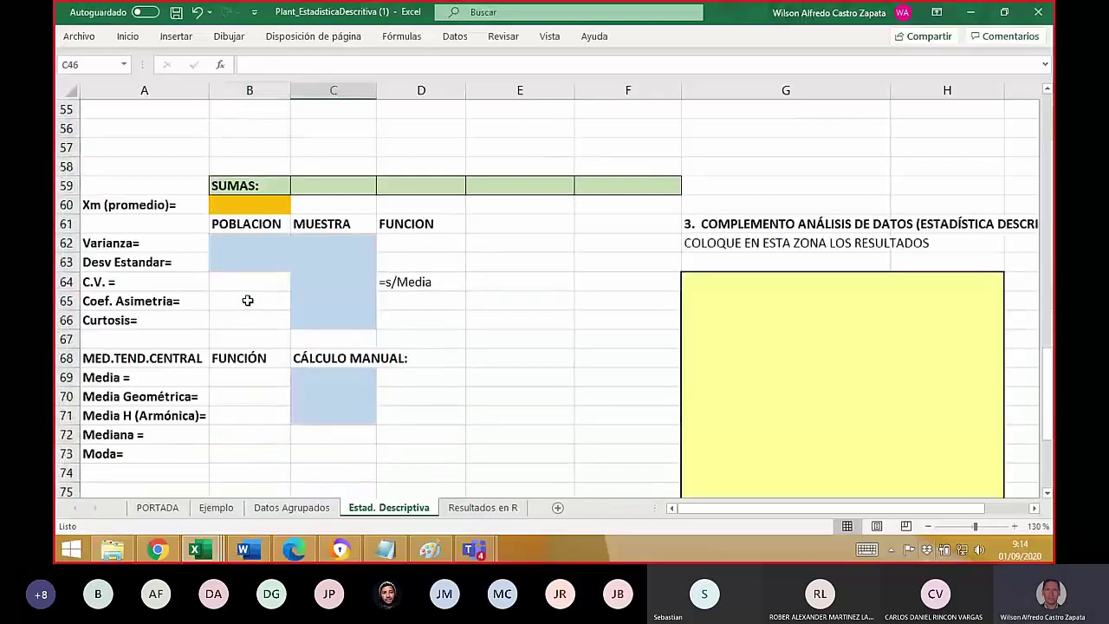
pyautogui.scroll(5, 251, 303)
pyautogui.scroll(-5, 252, 304)
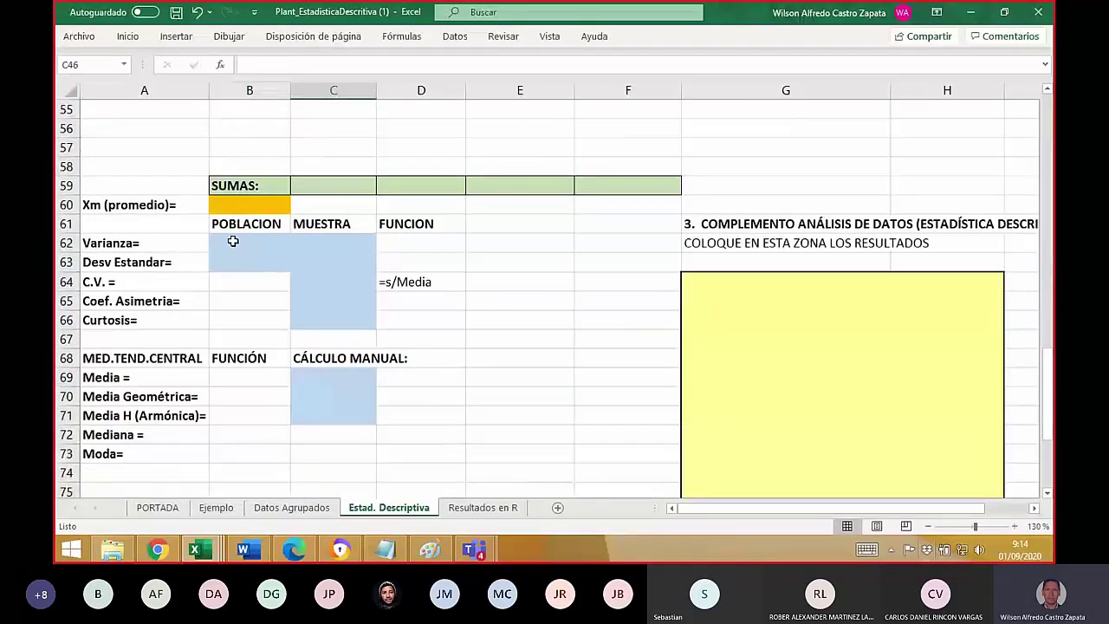
pyautogui.moveTo(230, 240); pyautogui.dragTo(335, 260)
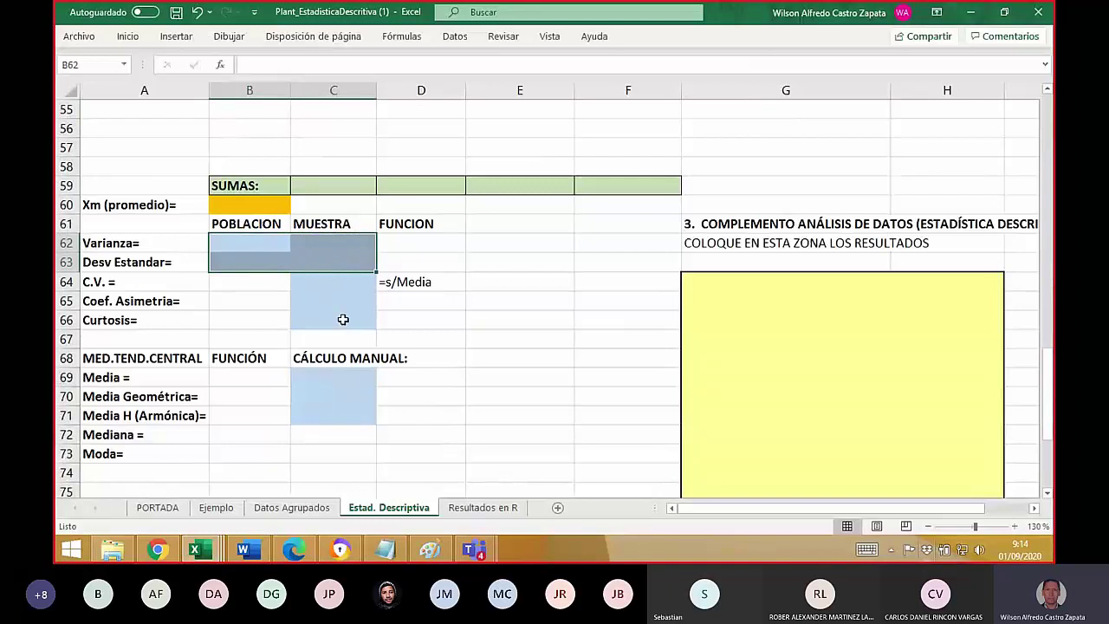
pyautogui.click(328, 276)
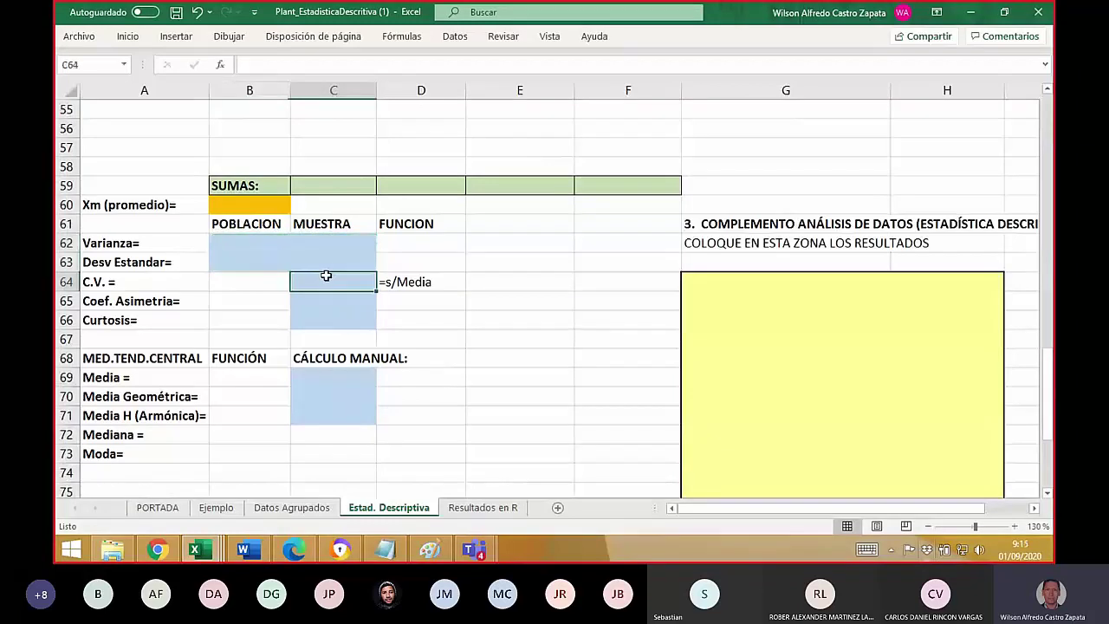
pyautogui.click(401, 237)
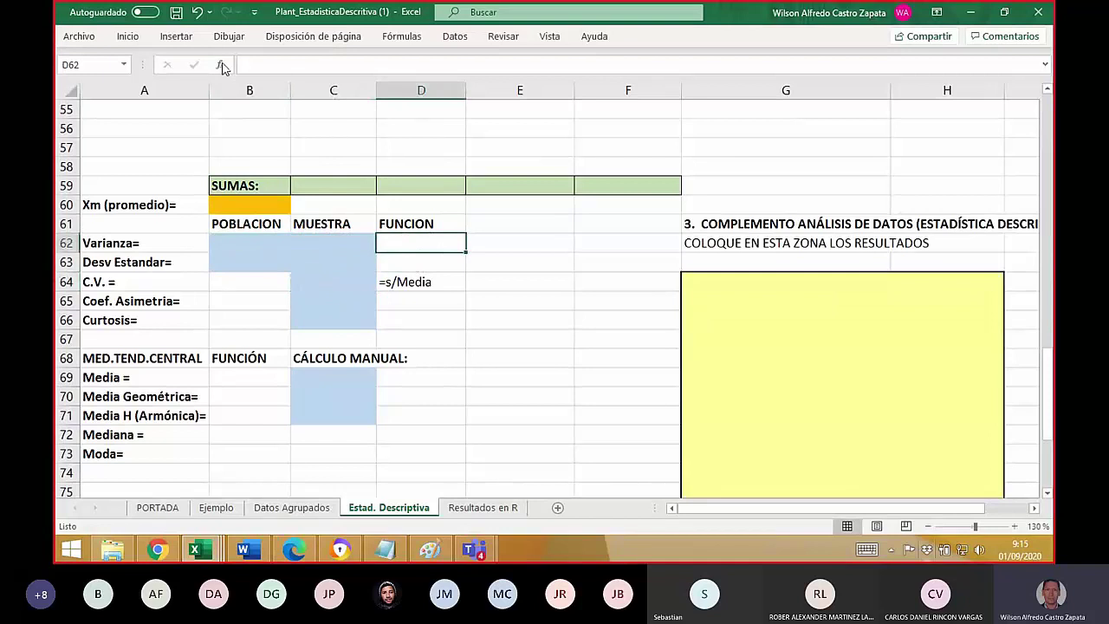
pyautogui.click(421, 262)
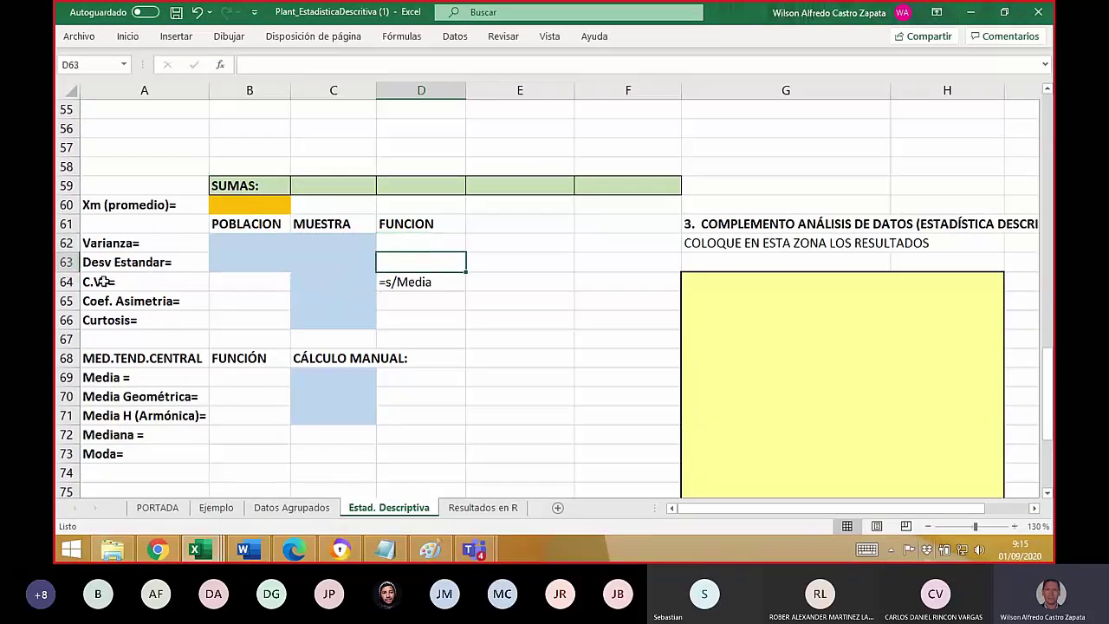
pyautogui.click(141, 282)
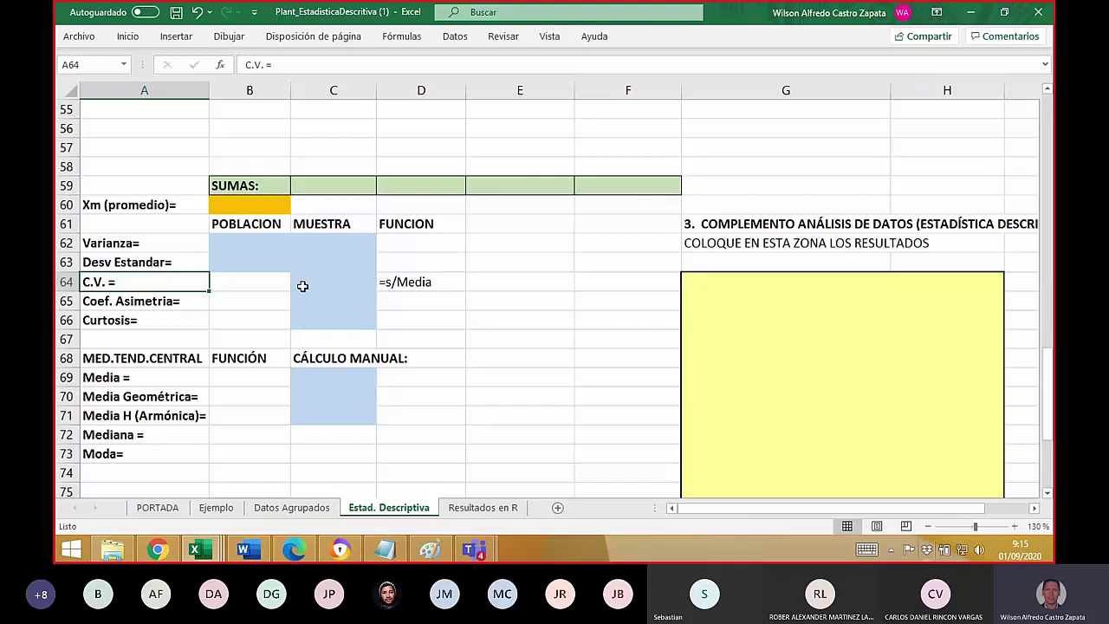
pyautogui.click(390, 281)
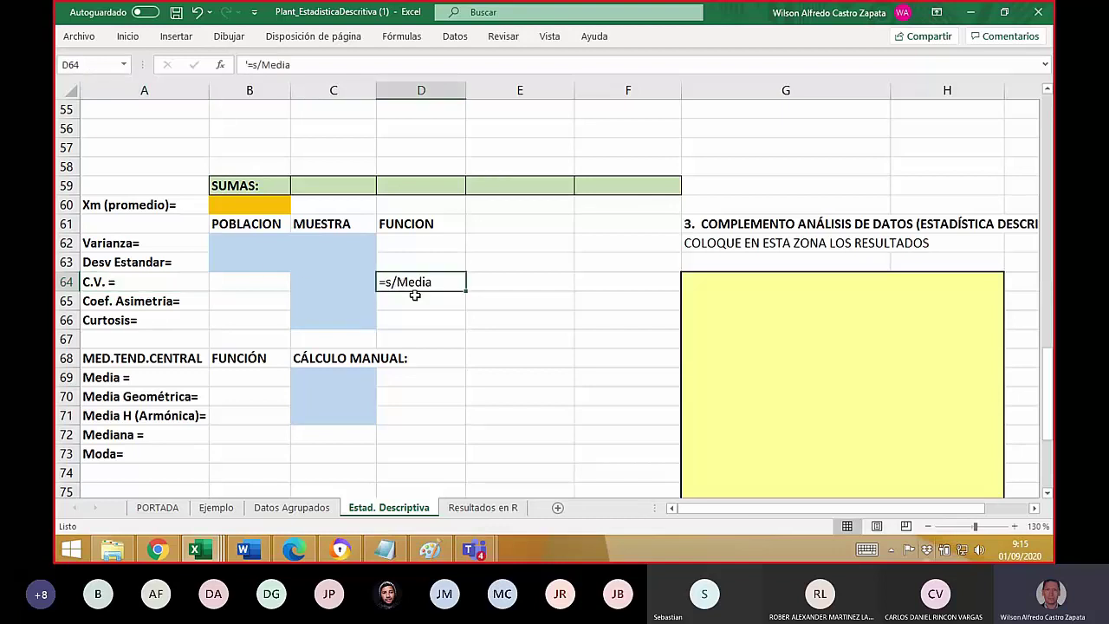
pyautogui.click(1013, 526)
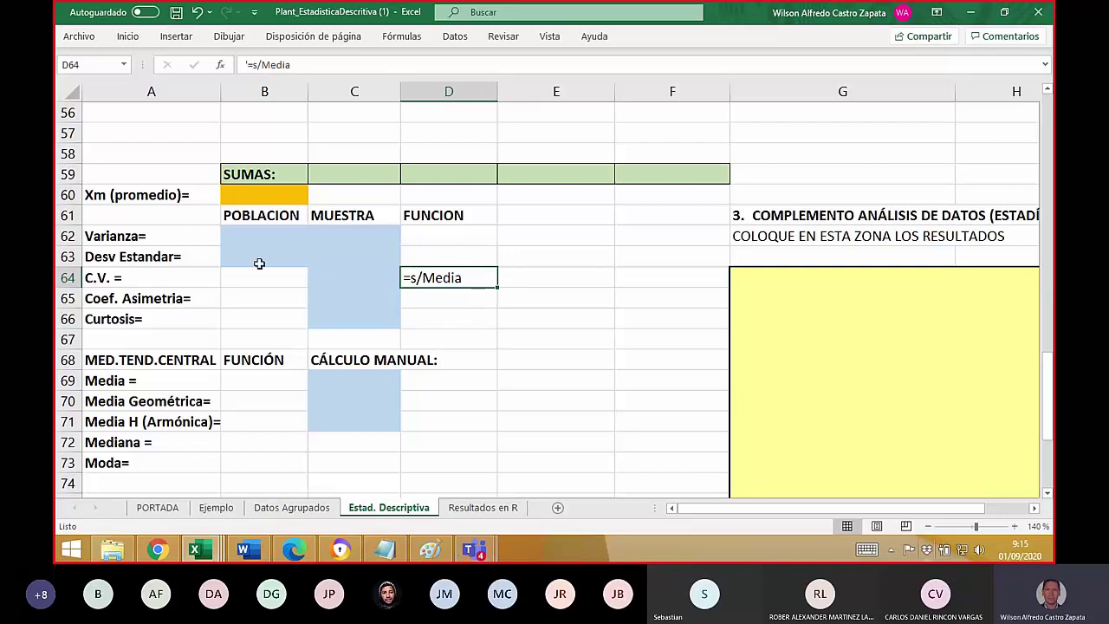
pyautogui.click(351, 247)
pyautogui.moveTo(352, 247); pyautogui.dragTo(358, 318)
# - Review the central tendency and exclusive and inclusive quartile sections below the dispersion measures on the Estad. Descriptiva sheet
pyautogui.scroll(-1, 519, 273)
pyautogui.scroll(-2, 527, 275)
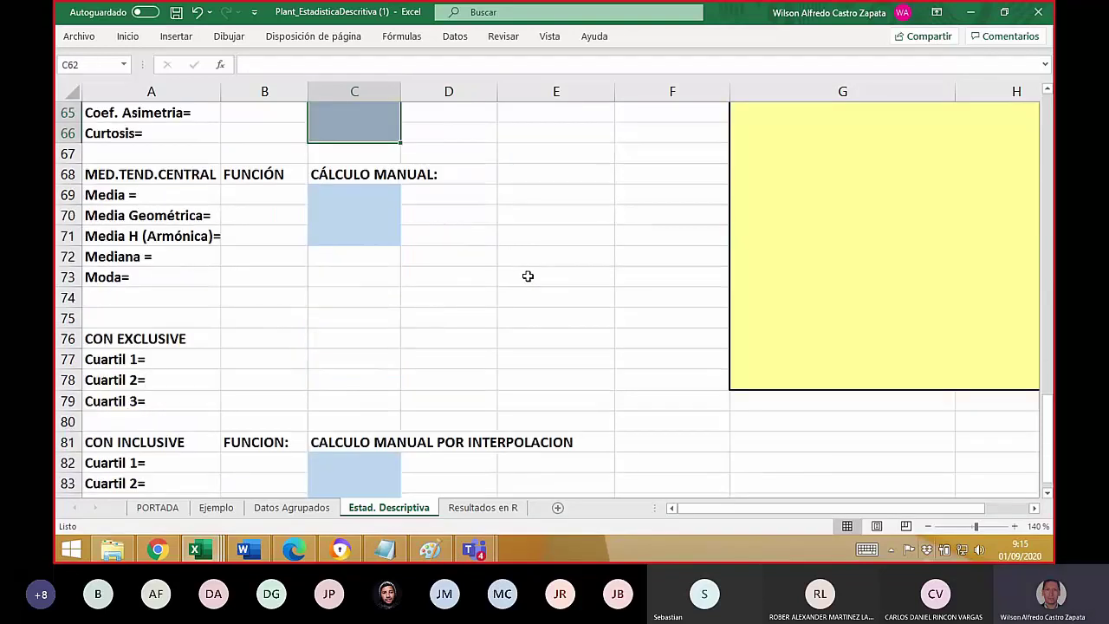
pyautogui.scroll(3, 524, 271)
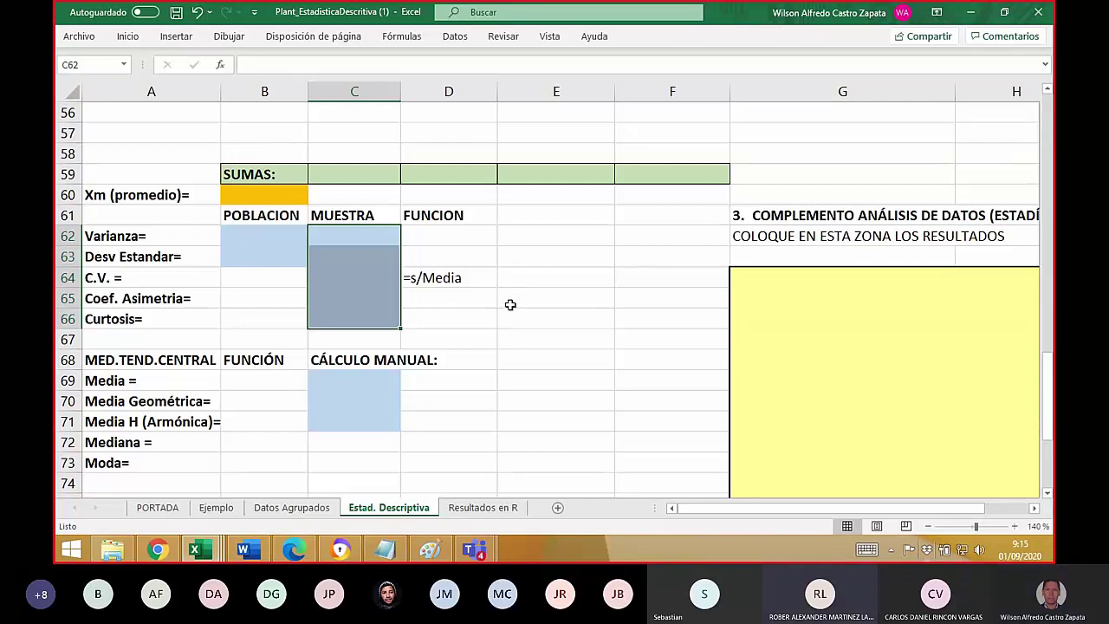
pyautogui.scroll(-3, 510, 326)
pyautogui.scroll(4, 508, 329)
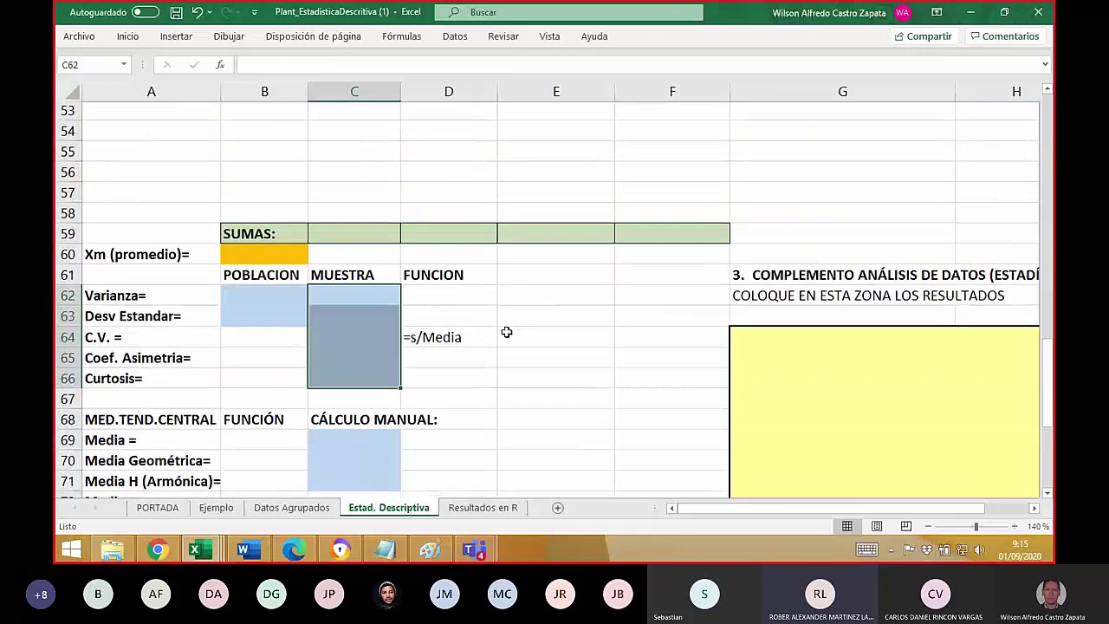
pyautogui.scroll(-6, 508, 329)
pyautogui.scroll(7, 505, 335)
pyautogui.scroll(-4, 503, 338)
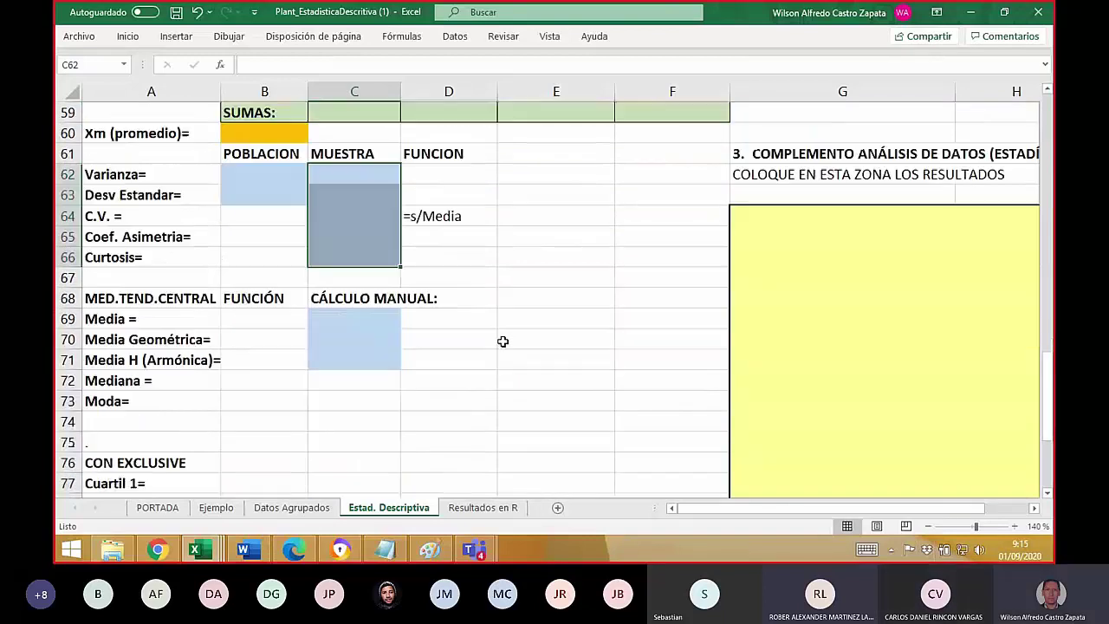
pyautogui.scroll(15, 502, 340)
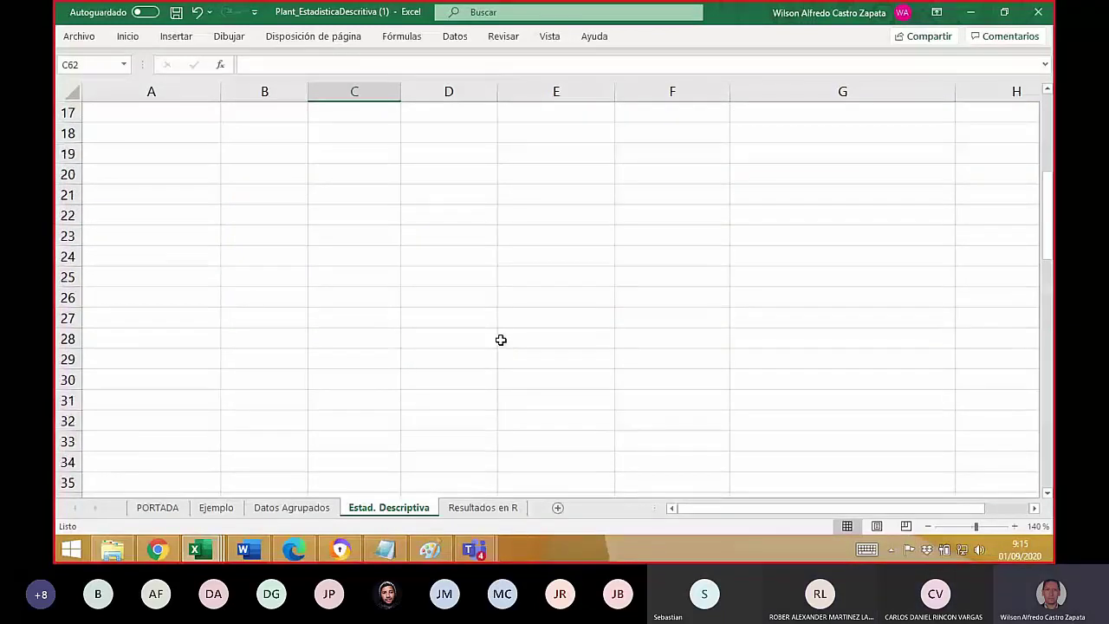
# - Look over the blank data rows between the column headings and the SUMAS row on the Estad. Descriptiva sheet
pyautogui.scroll(-6, 500, 342)
pyautogui.scroll(-7, 499, 342)
pyautogui.scroll(13, 496, 341)
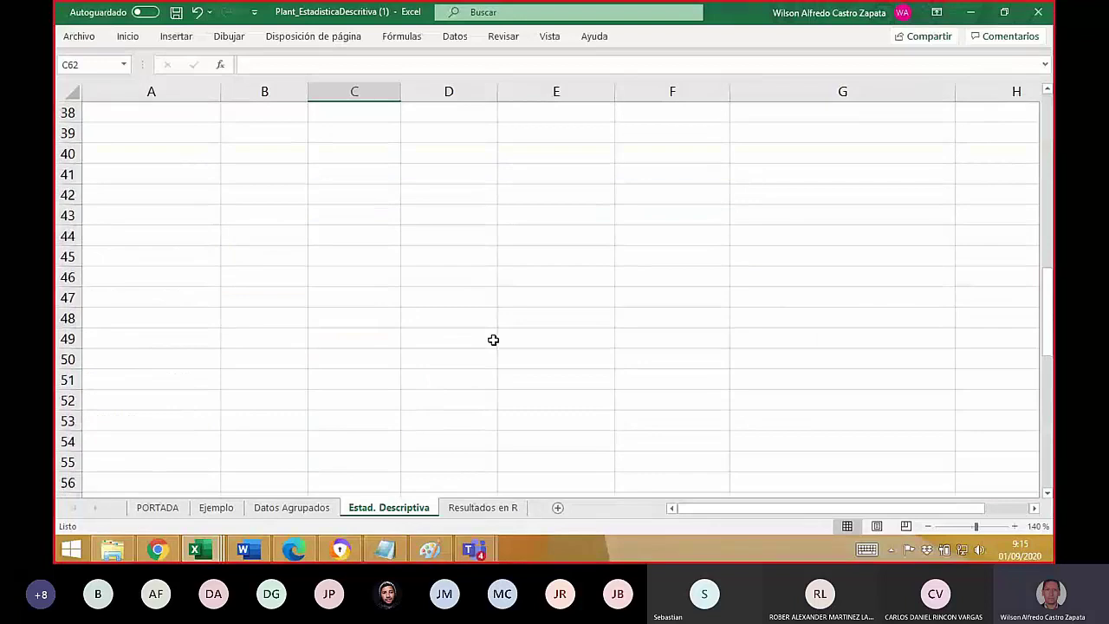
pyautogui.scroll(5, 493, 337)
pyautogui.scroll(-5, 492, 337)
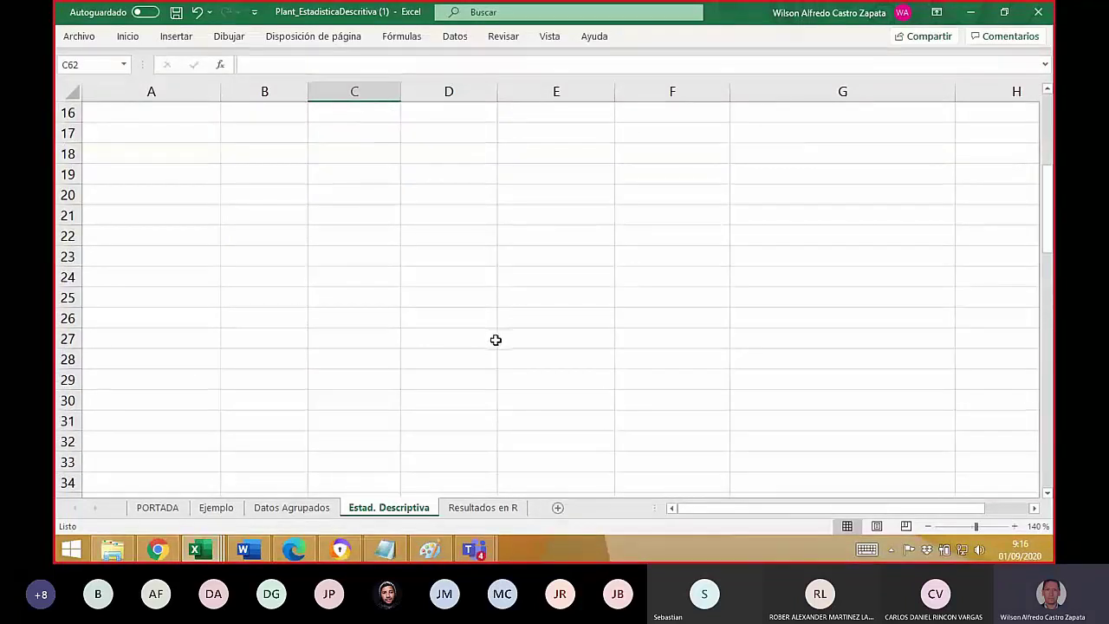
pyautogui.scroll(5, 506, 411)
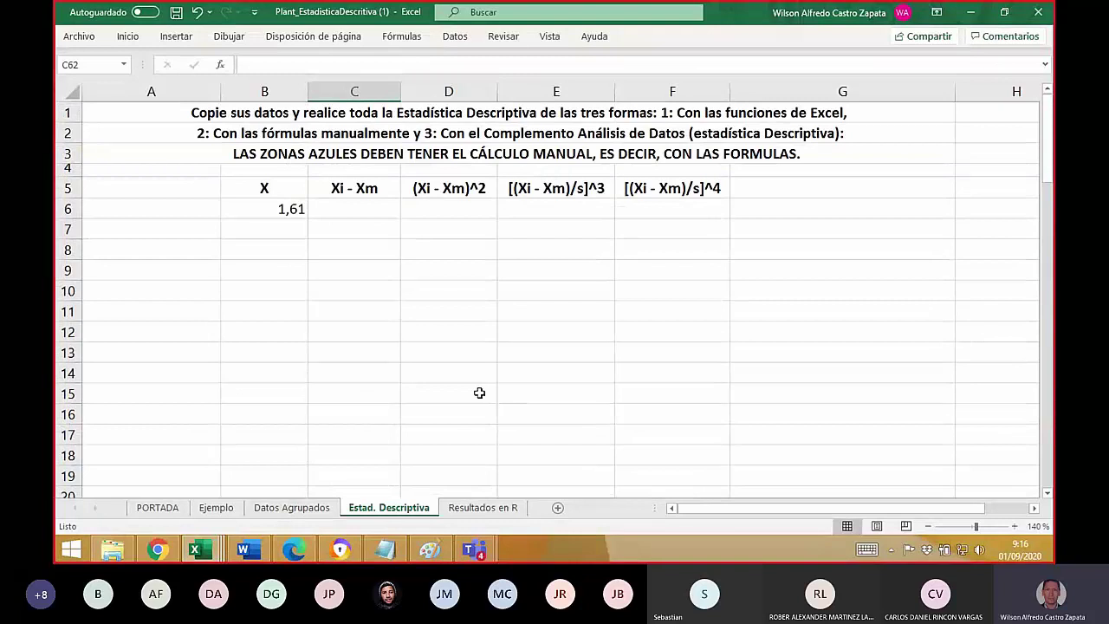
pyautogui.scroll(-18, 479, 393)
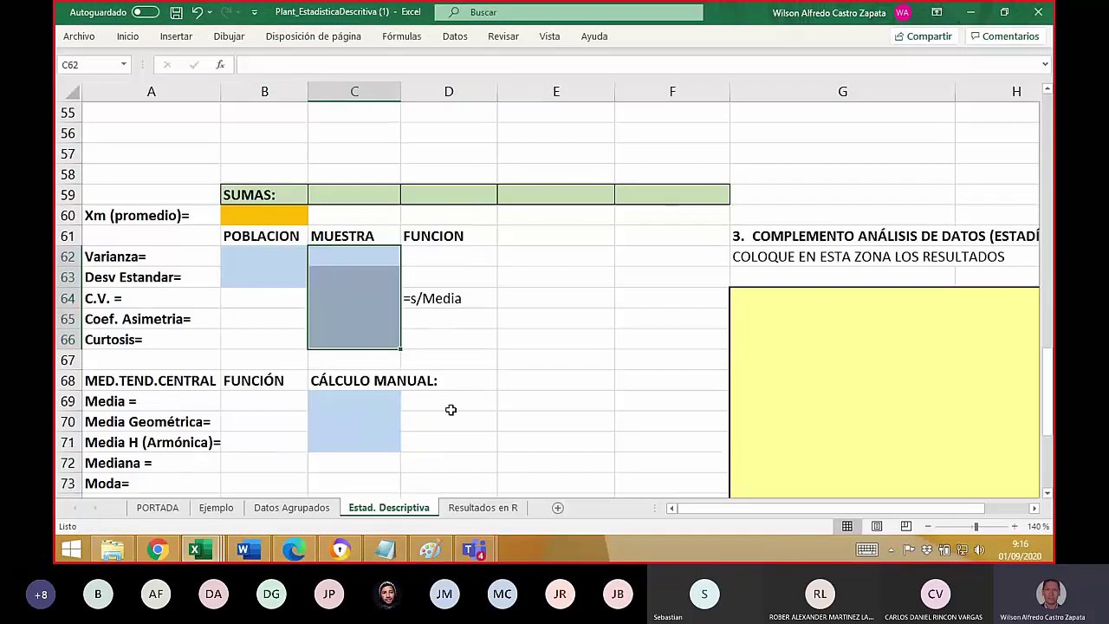
# - Switch to Chrome and open seactuario.com in a new tab
pyautogui.click(158, 553)
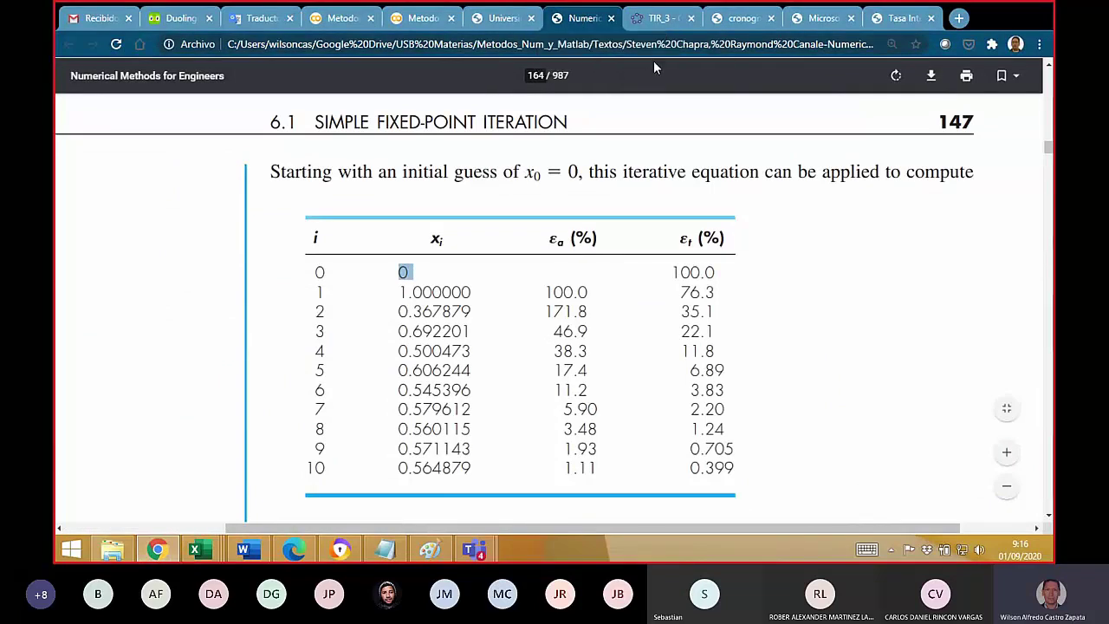
pyautogui.click(957, 18)
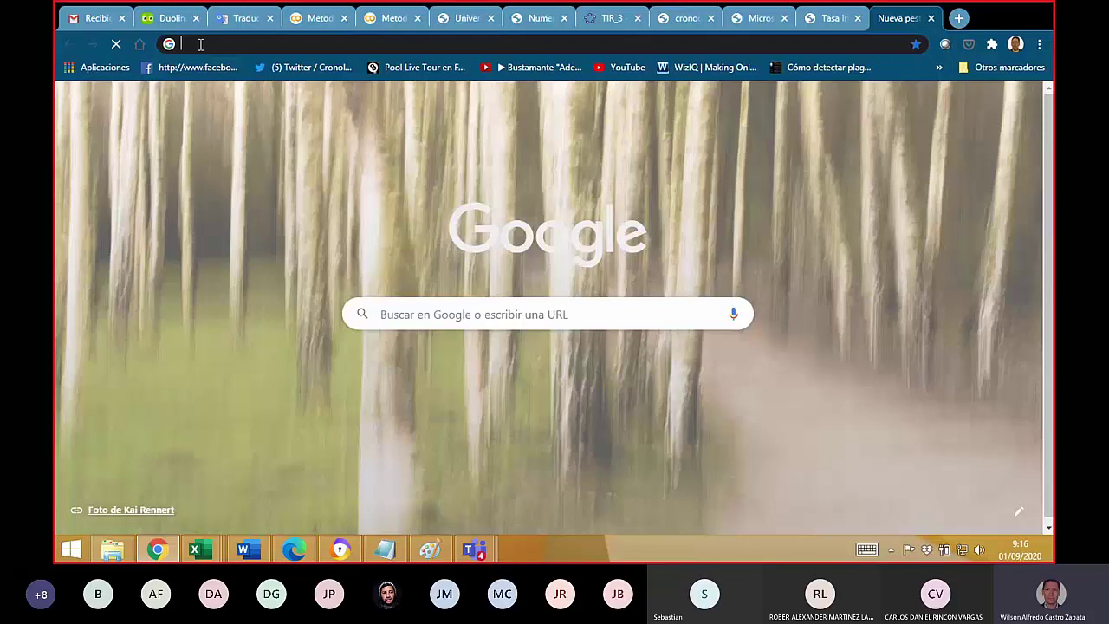
pyautogui.click(193, 43)
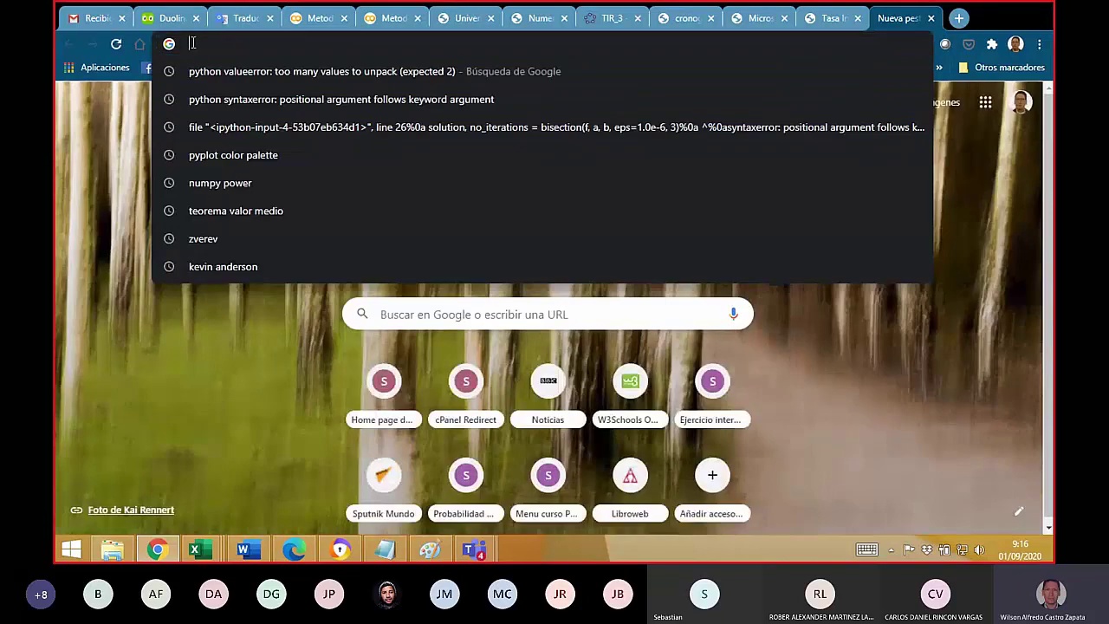
pyautogui.write('se')
pyautogui.press('Return')
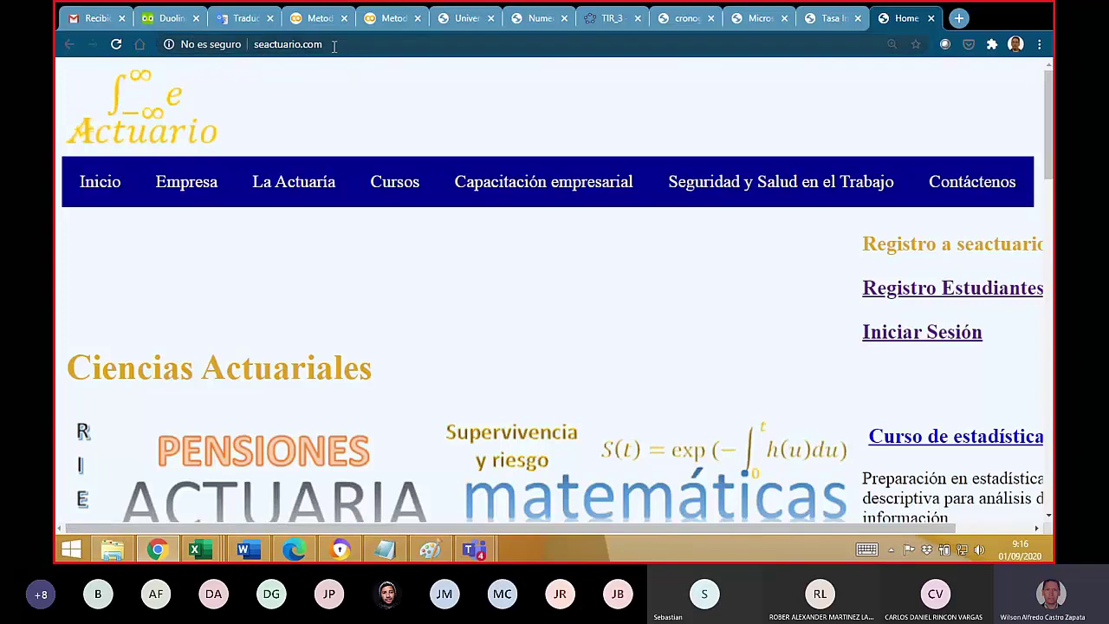
# - Open the Probabilidad y Estadística course page and read through its introduction on how the course is structured
pyautogui.moveTo(392, 184)
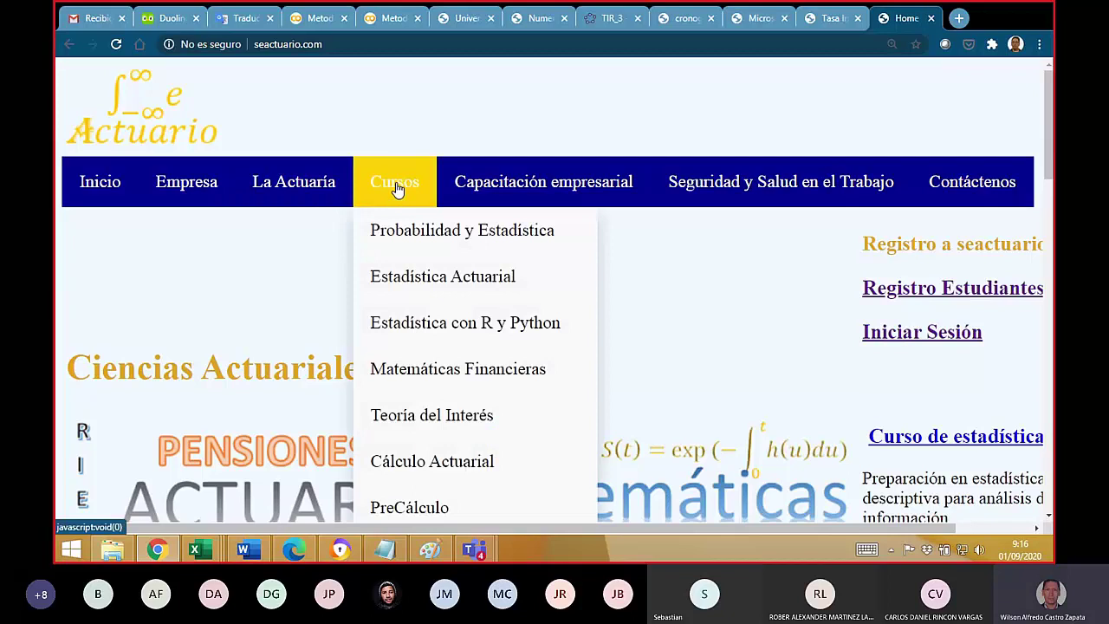
pyautogui.click(408, 235)
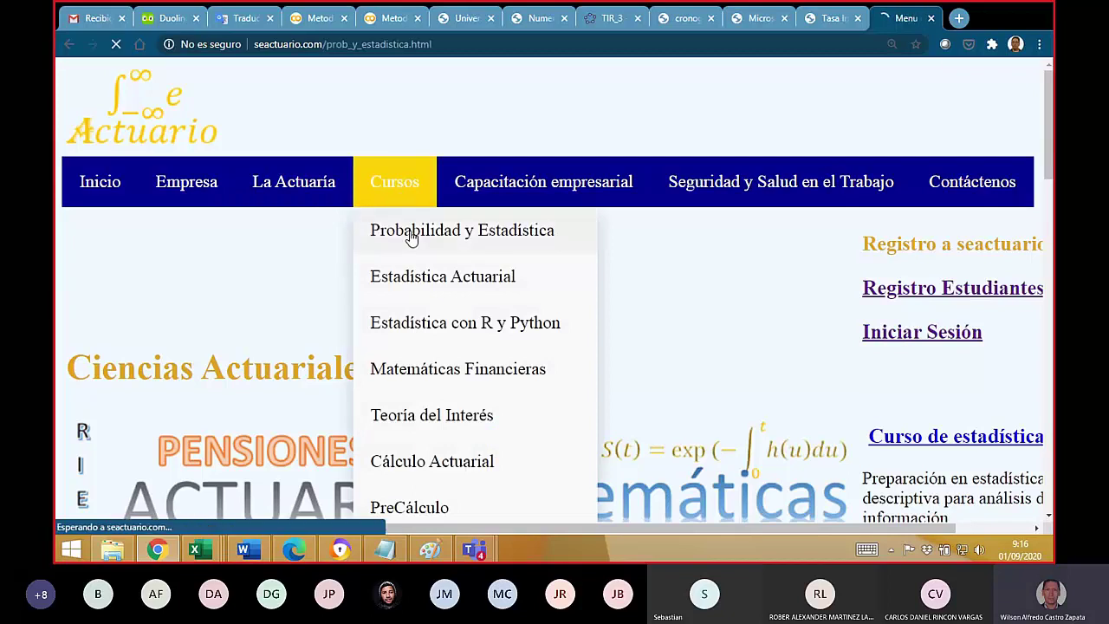
pyautogui.scroll(-4, 362, 143)
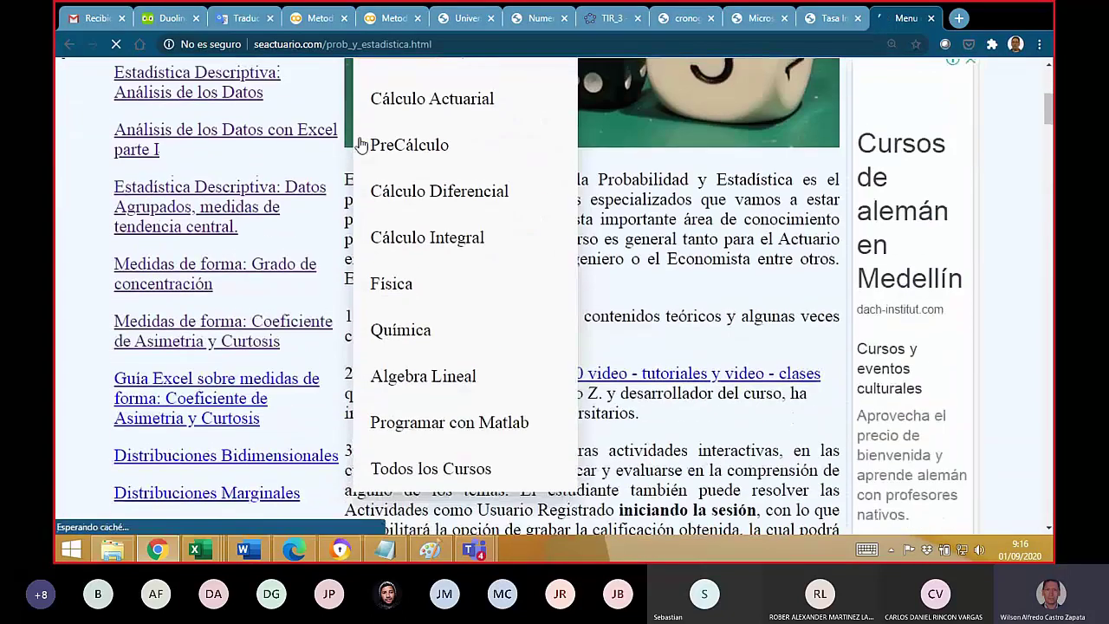
pyautogui.scroll(3, 359, 144)
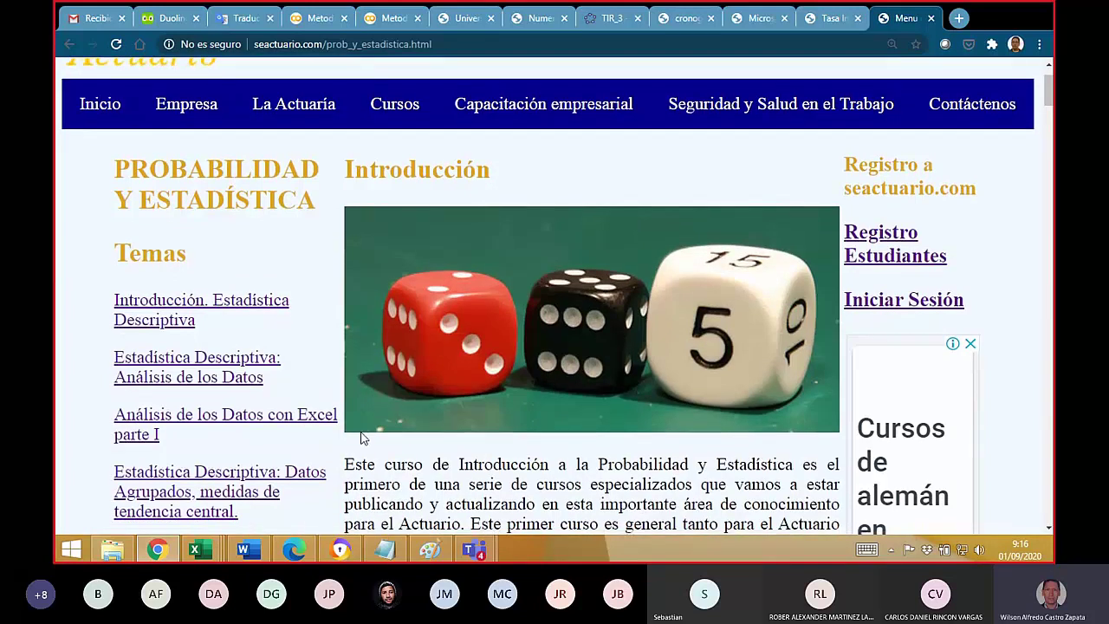
pyautogui.scroll(-5, 389, 407)
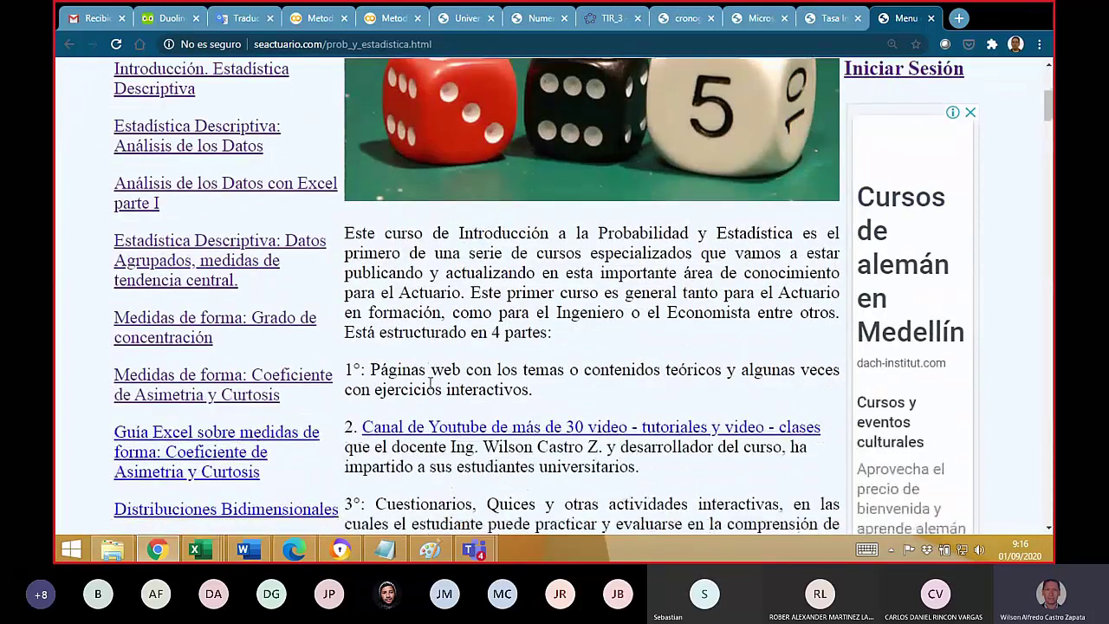
pyautogui.scroll(-4, 430, 384)
pyautogui.scroll(1, 427, 355)
pyautogui.scroll(-2, 424, 329)
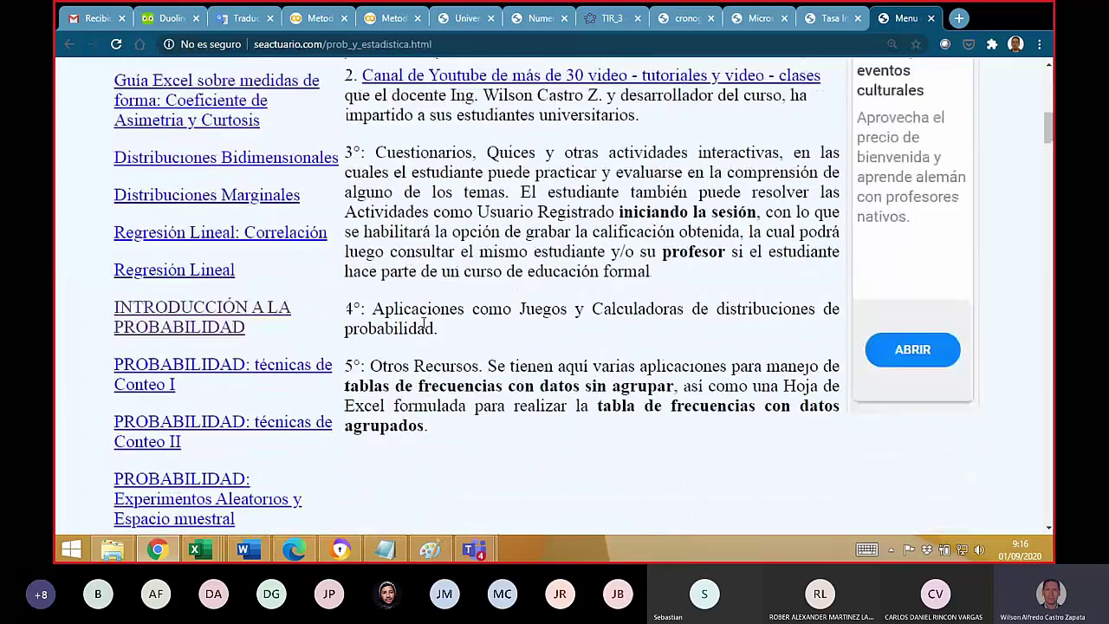
# - Find the Cuestionarios Especiales section on the course page and open Ejercicio 35, Reporte del Laboratorio Estadística Descriptiva
pyautogui.scroll(-15, 425, 334)
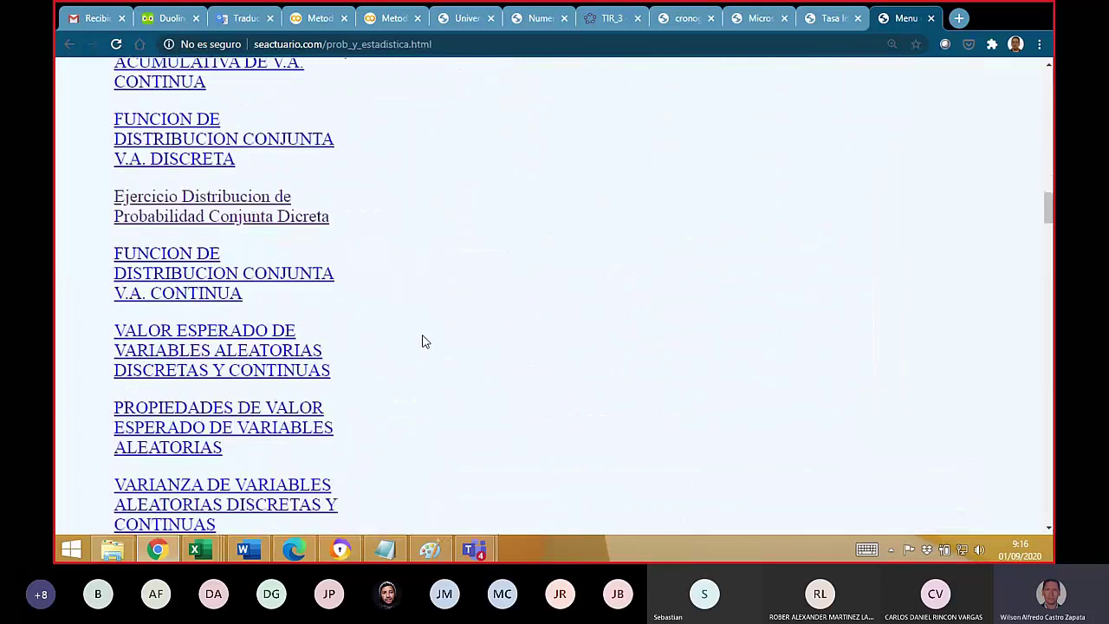
pyautogui.scroll(-15, 425, 343)
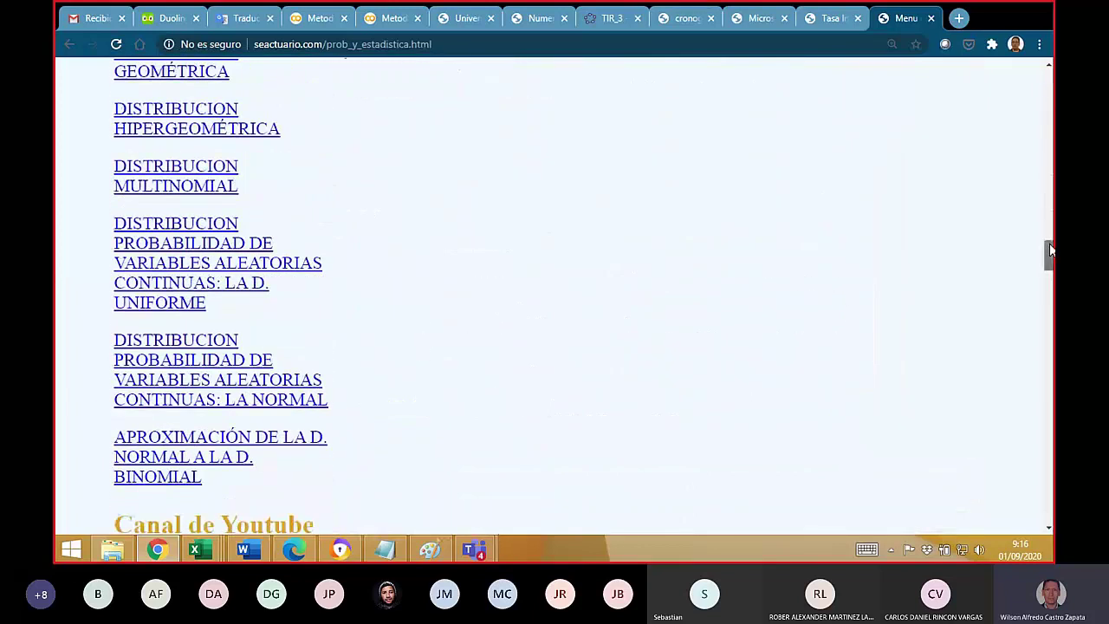
pyautogui.moveTo(1049, 249); pyautogui.dragTo(1049, 290)
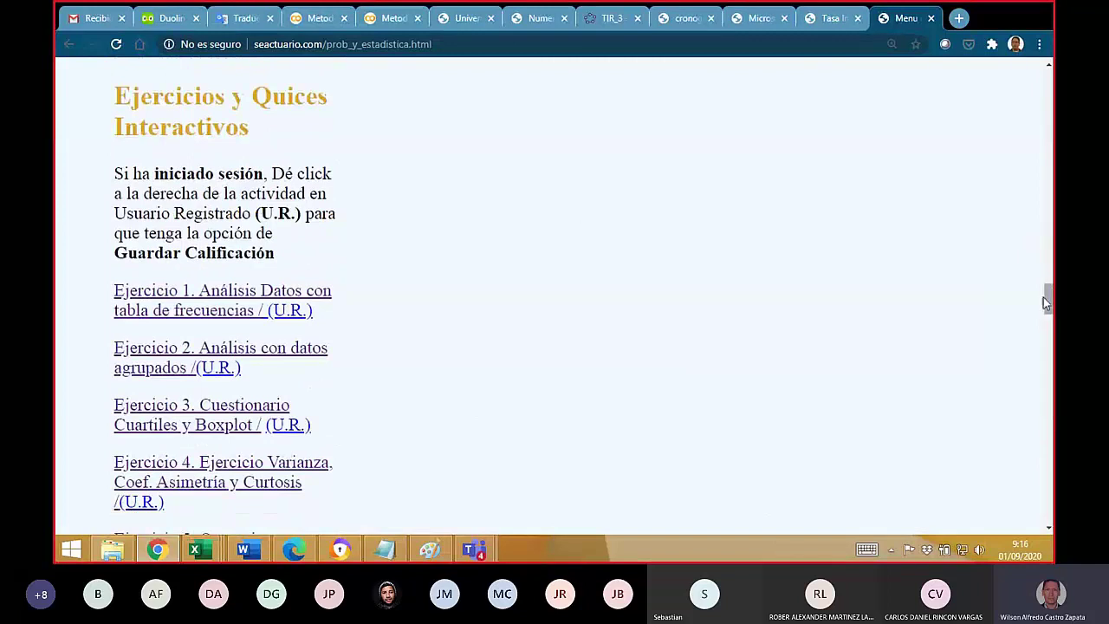
pyautogui.moveTo(1046, 302); pyautogui.dragTo(1049, 433)
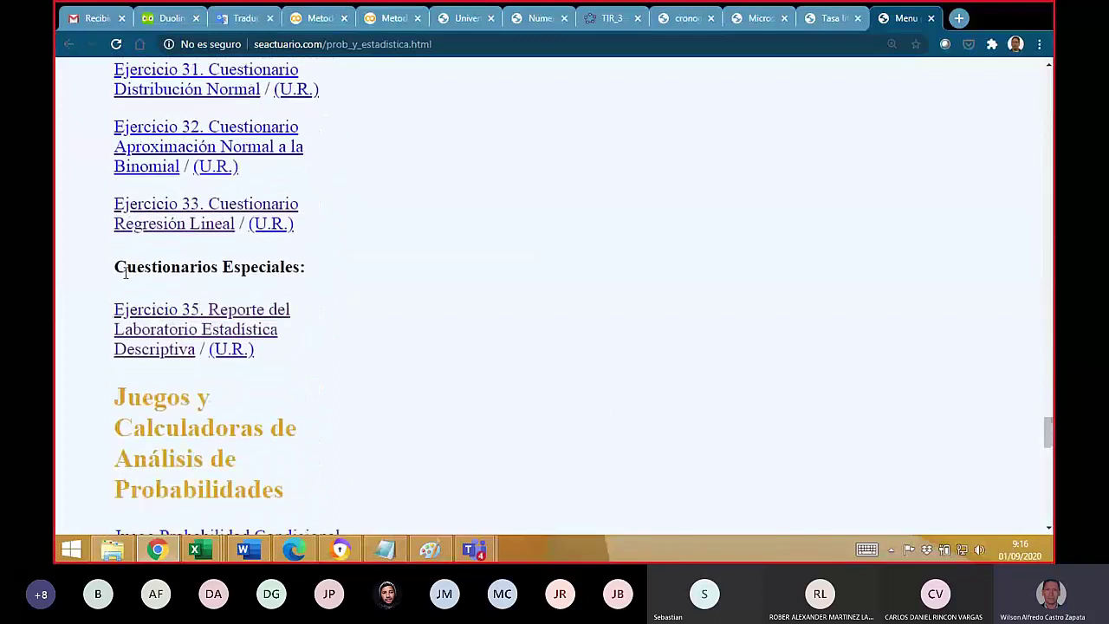
pyautogui.moveTo(116, 271); pyautogui.dragTo(317, 277)
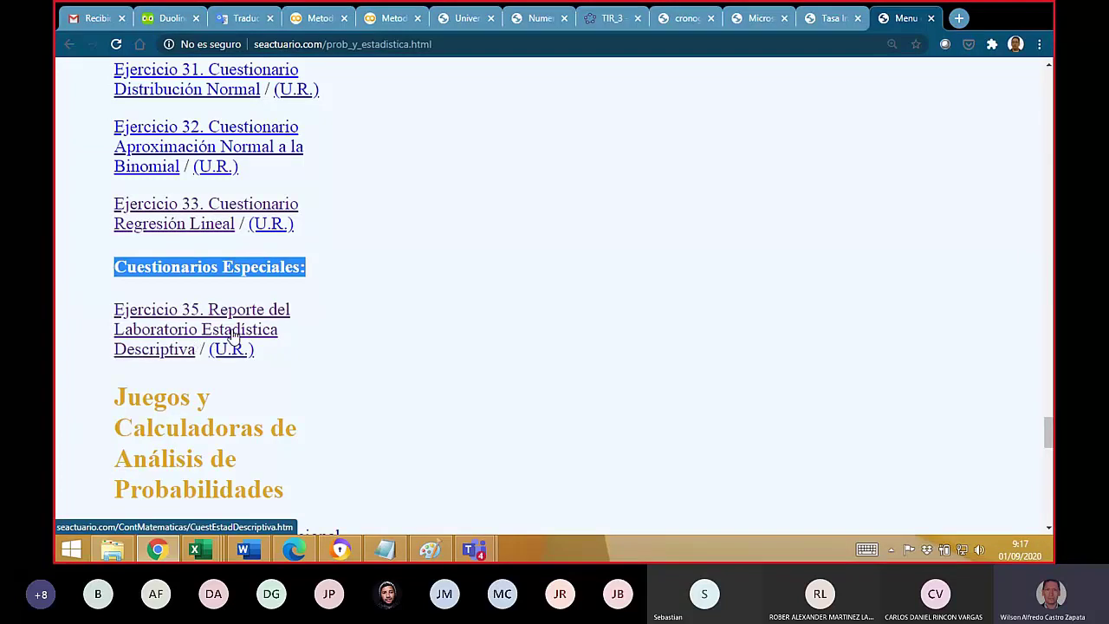
pyautogui.click(215, 310)
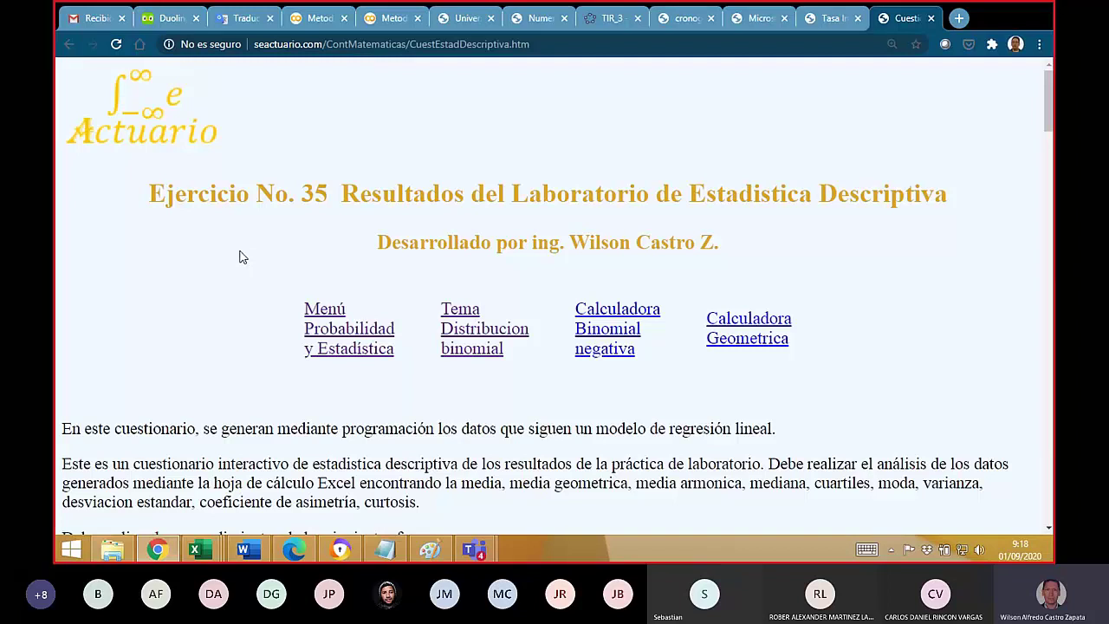
# - Read the Ejercicio No. 35 title and instructions, including the required procedures, Excel template download and point-to-comma replacement note
pyautogui.moveTo(217, 201); pyautogui.dragTo(397, 196)
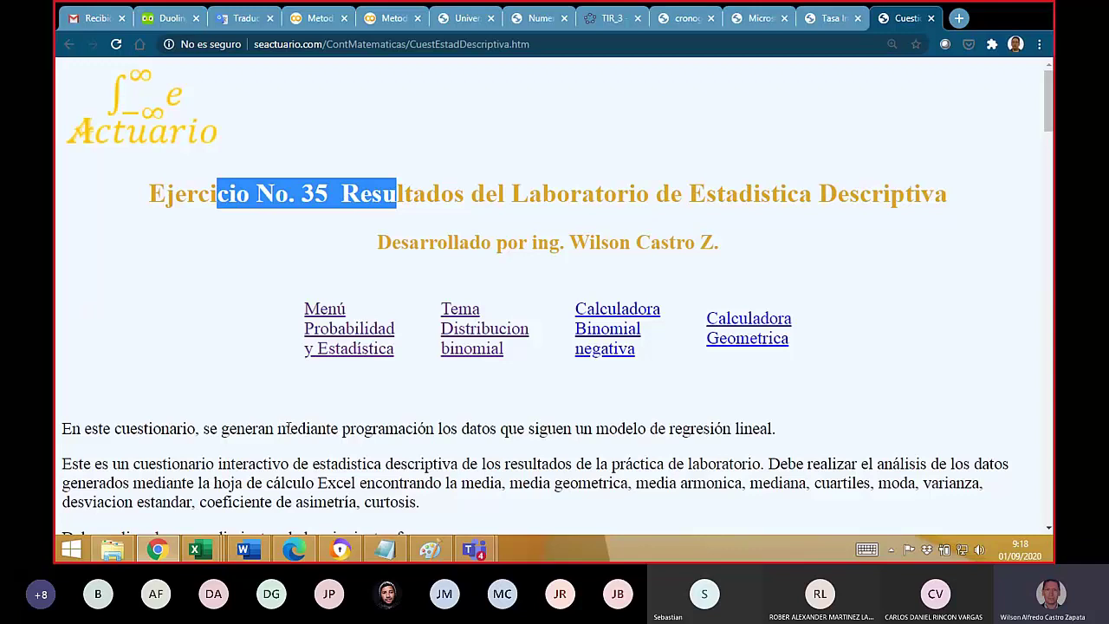
pyautogui.scroll(-1, 287, 427)
pyautogui.scroll(-2, 291, 425)
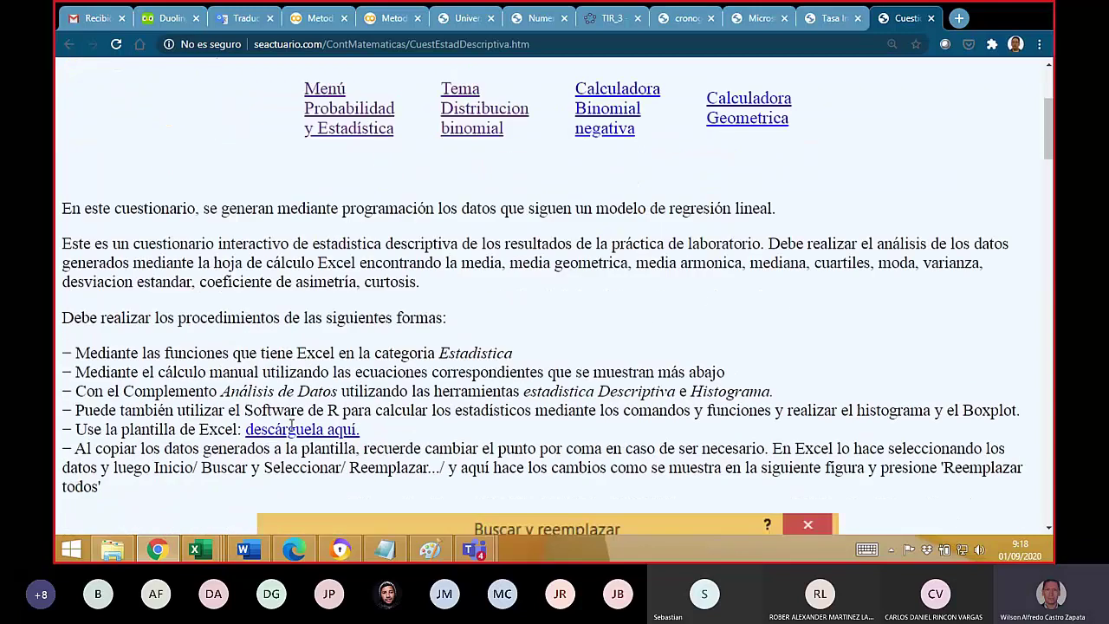
pyautogui.scroll(3, 207, 205)
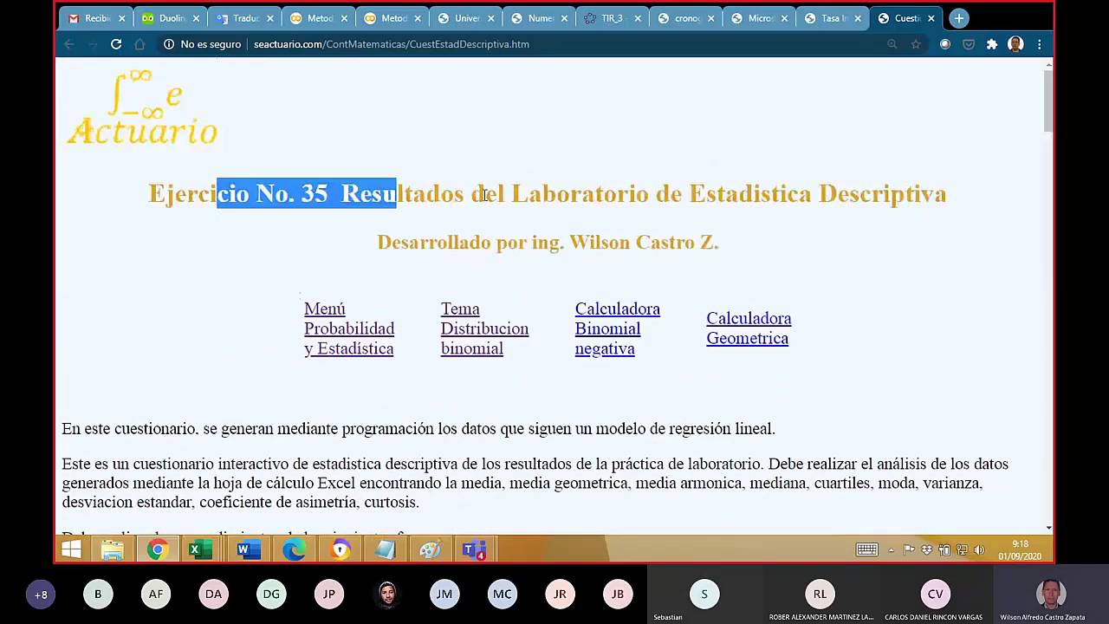
pyautogui.scroll(-4, 284, 460)
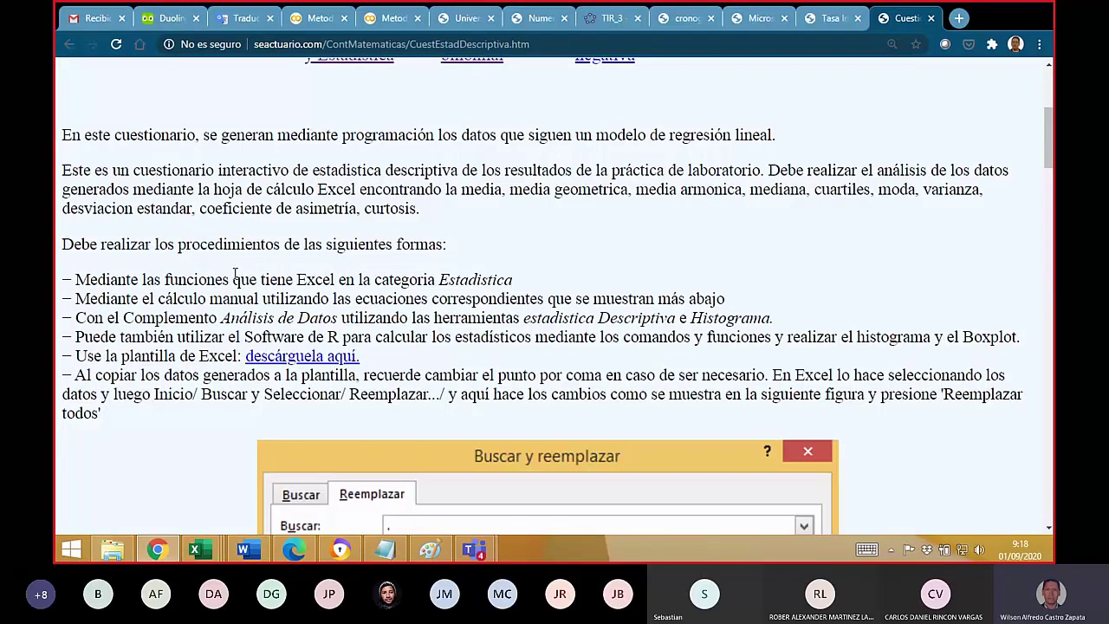
pyautogui.scroll(-1, 234, 276)
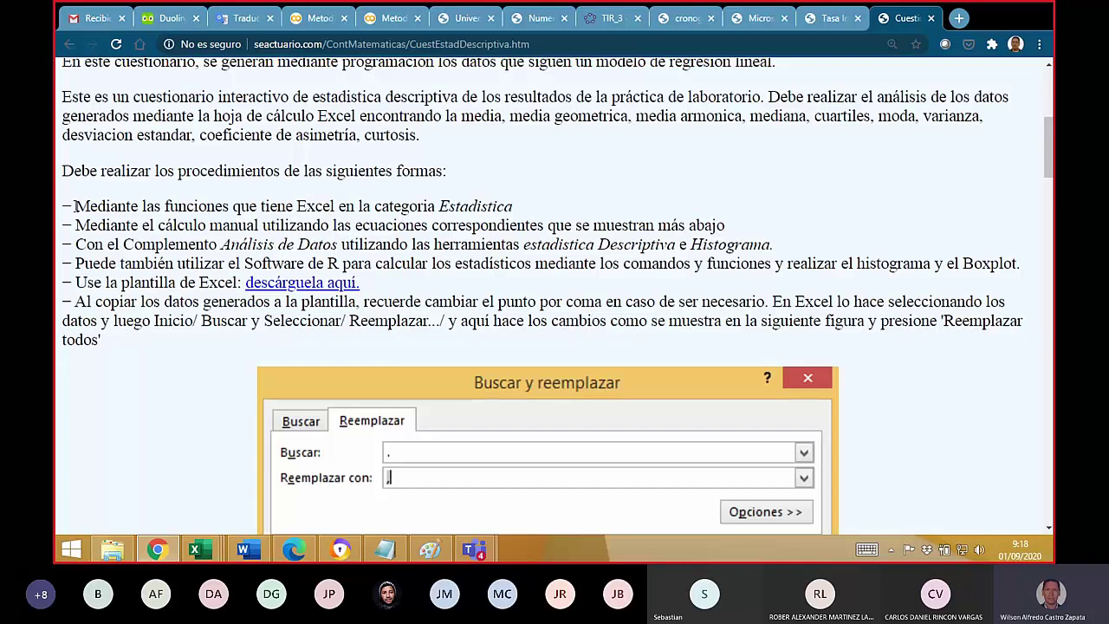
pyautogui.moveTo(77, 206); pyautogui.dragTo(126, 339)
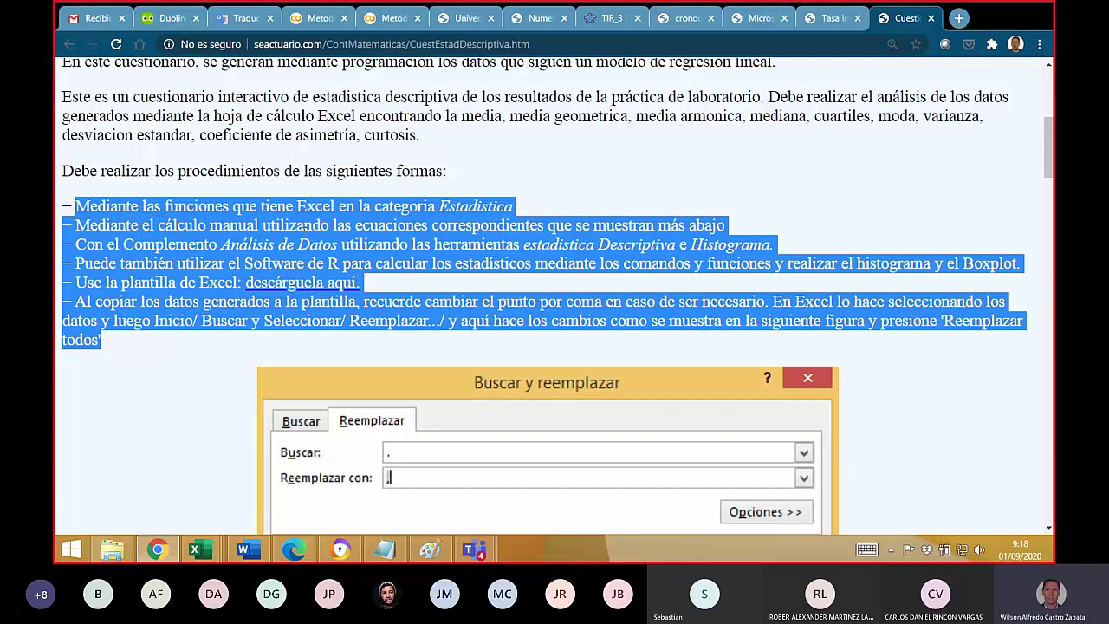
pyautogui.click(113, 243)
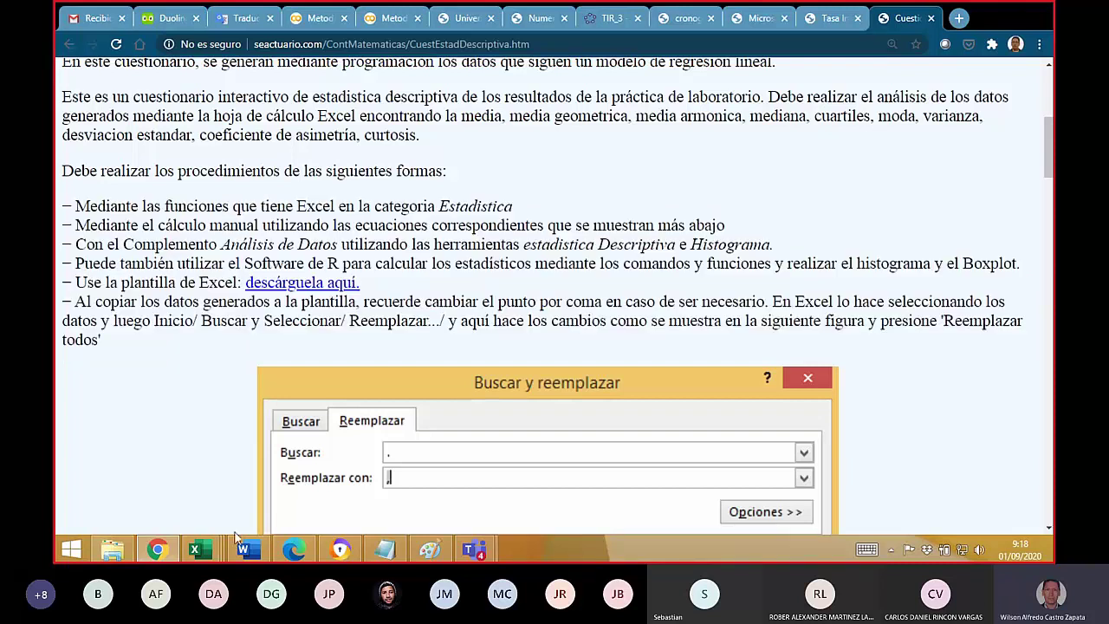
# - Switch back to the Plant_EstadisticaDescritiva workbook in Excel and examine the Varianza row's POBLACION, MUESTRA and FUNCION cells
pyautogui.moveTo(205, 554)
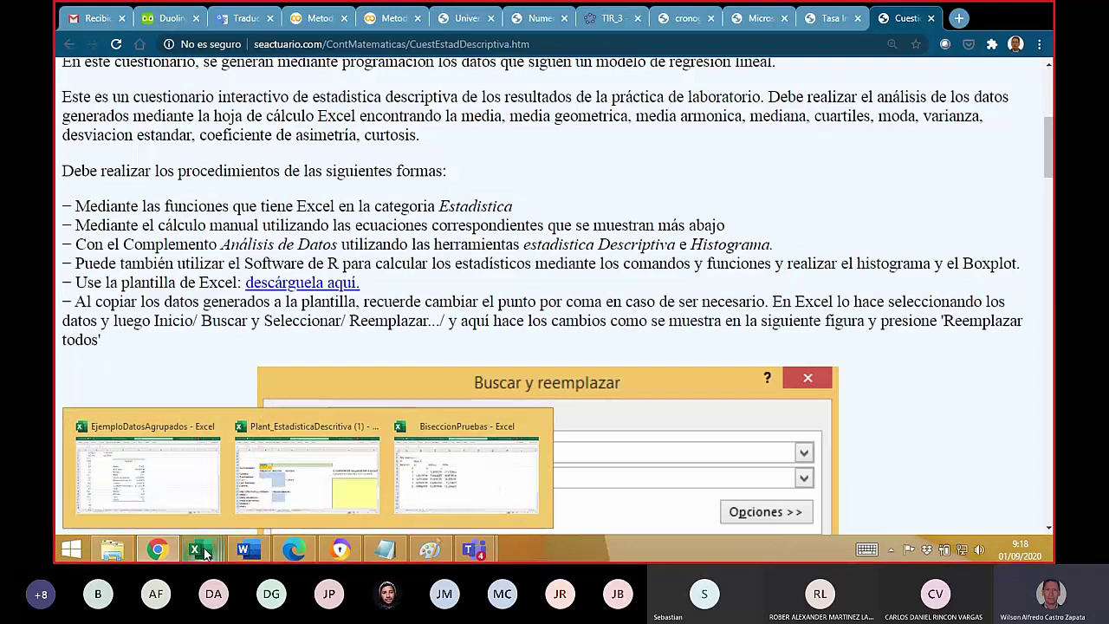
pyautogui.click(321, 490)
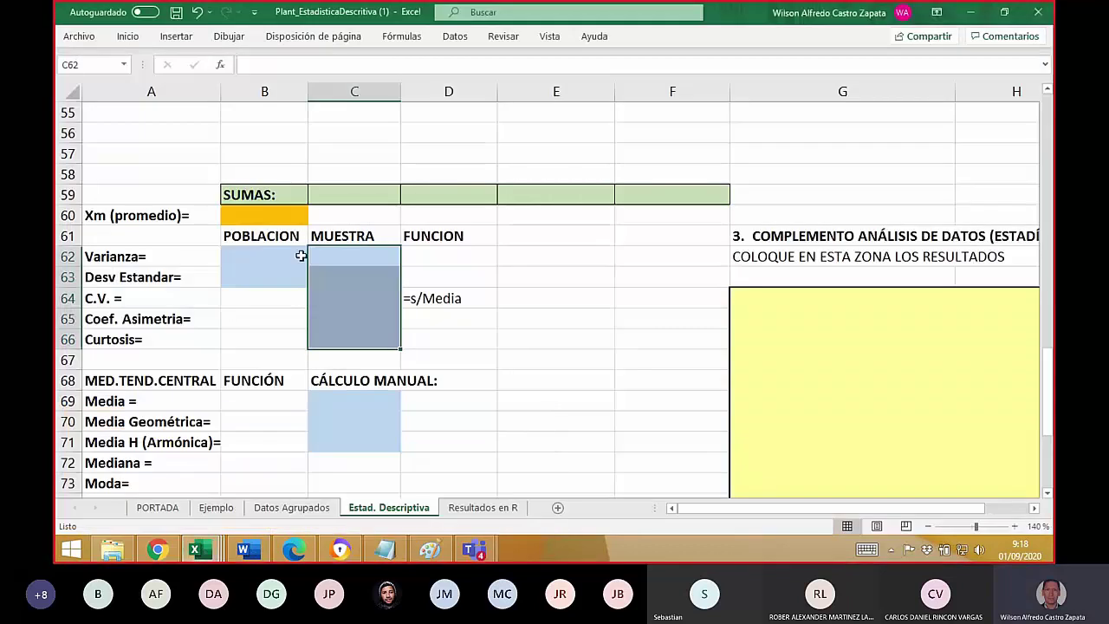
pyautogui.moveTo(252, 254); pyautogui.dragTo(260, 271)
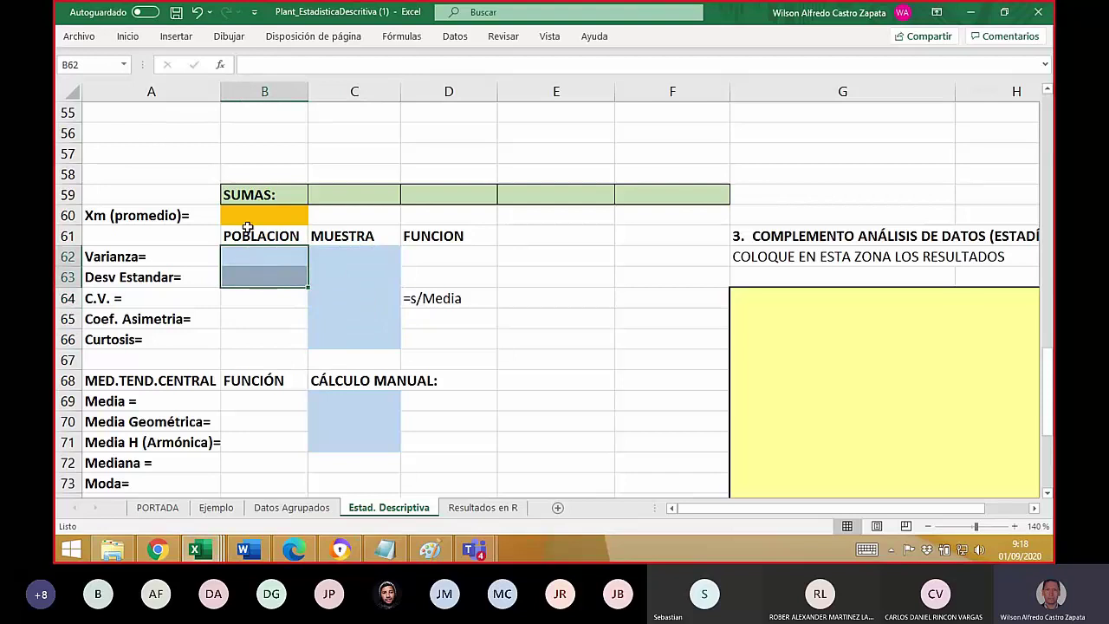
pyautogui.click(270, 243)
pyautogui.click(269, 254)
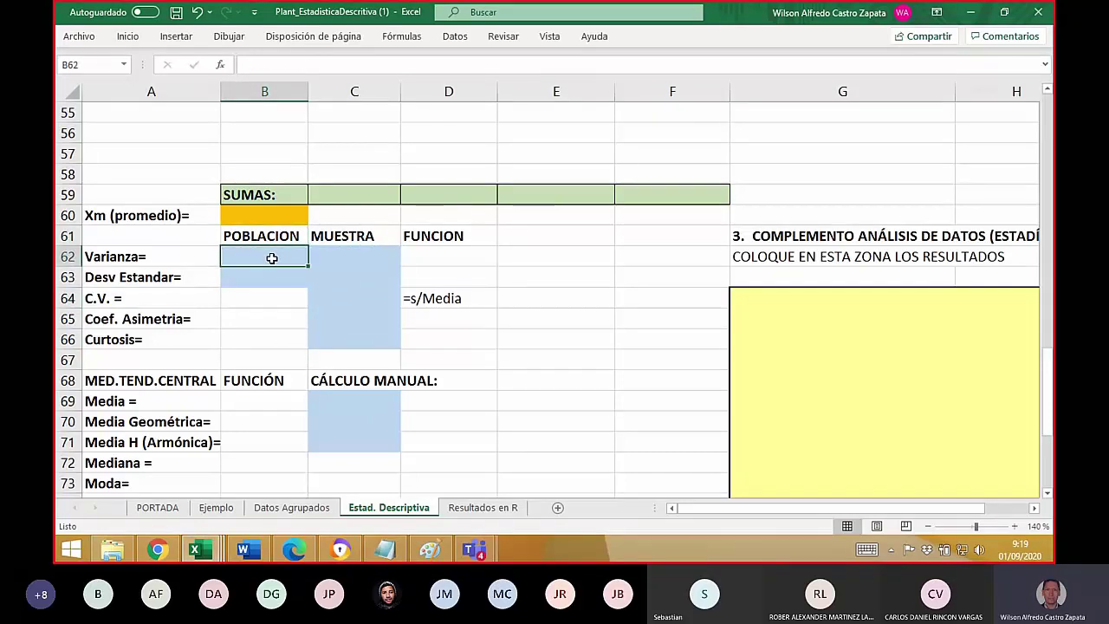
pyautogui.click(352, 256)
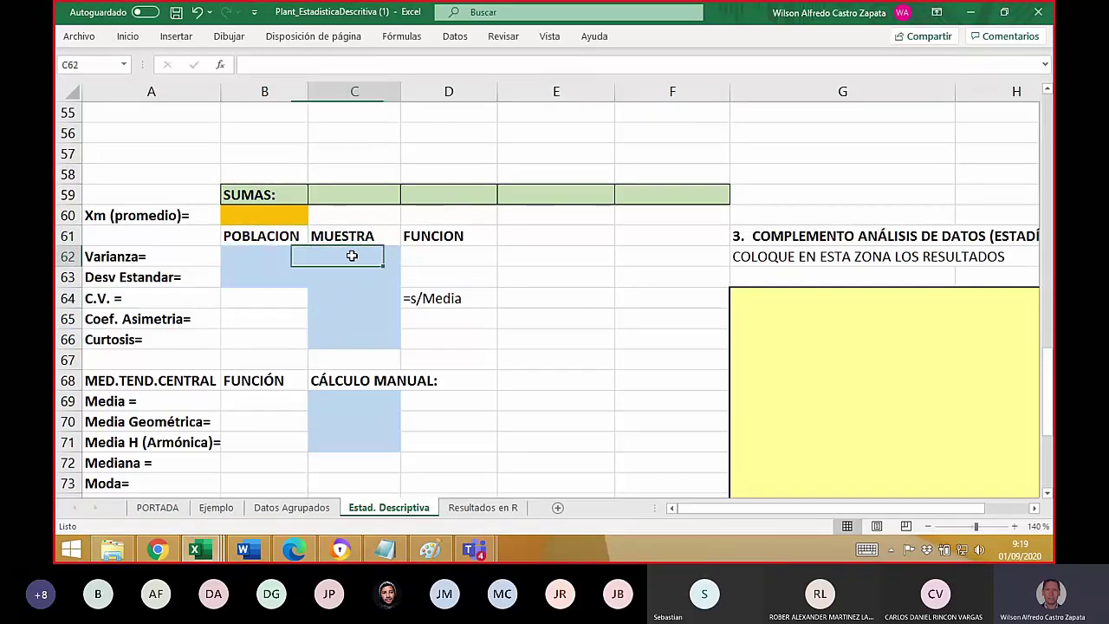
pyautogui.click(446, 254)
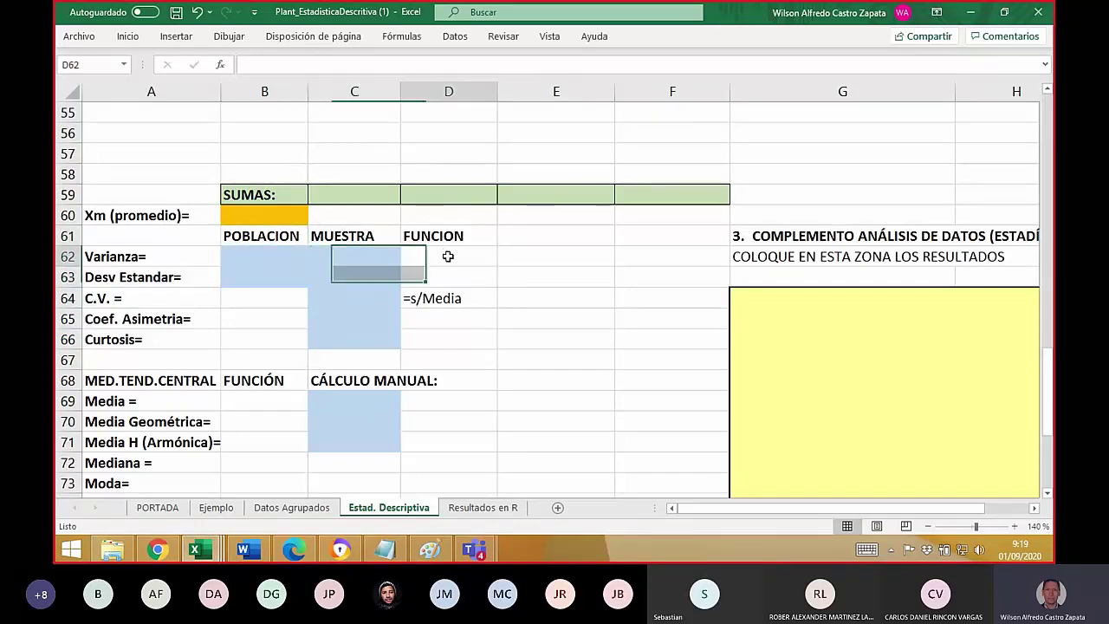
pyautogui.click(365, 256)
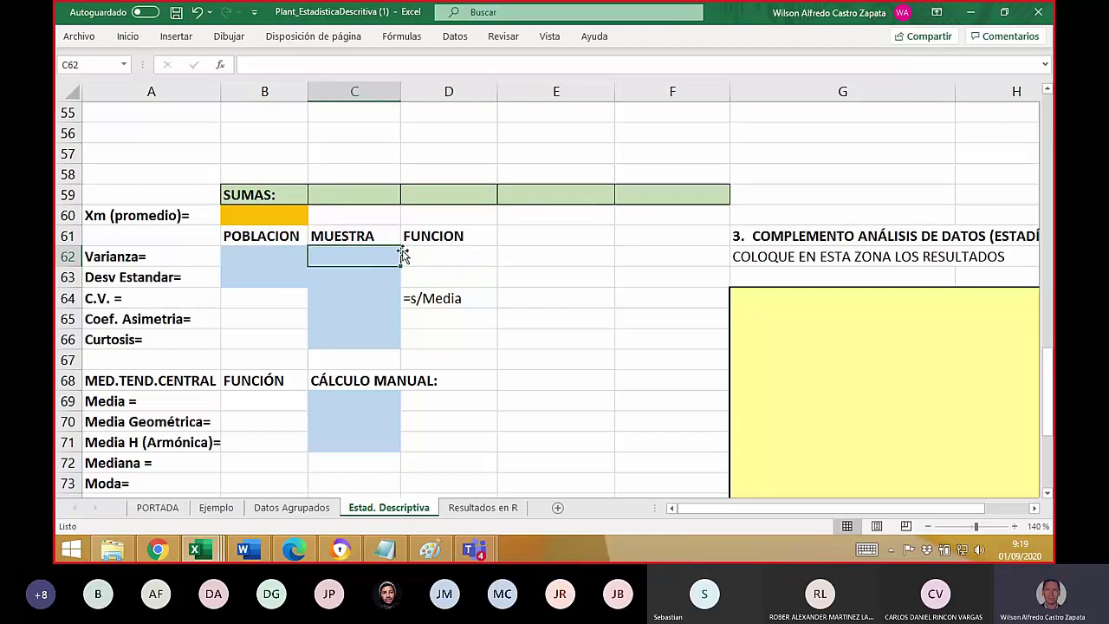
pyautogui.click(427, 252)
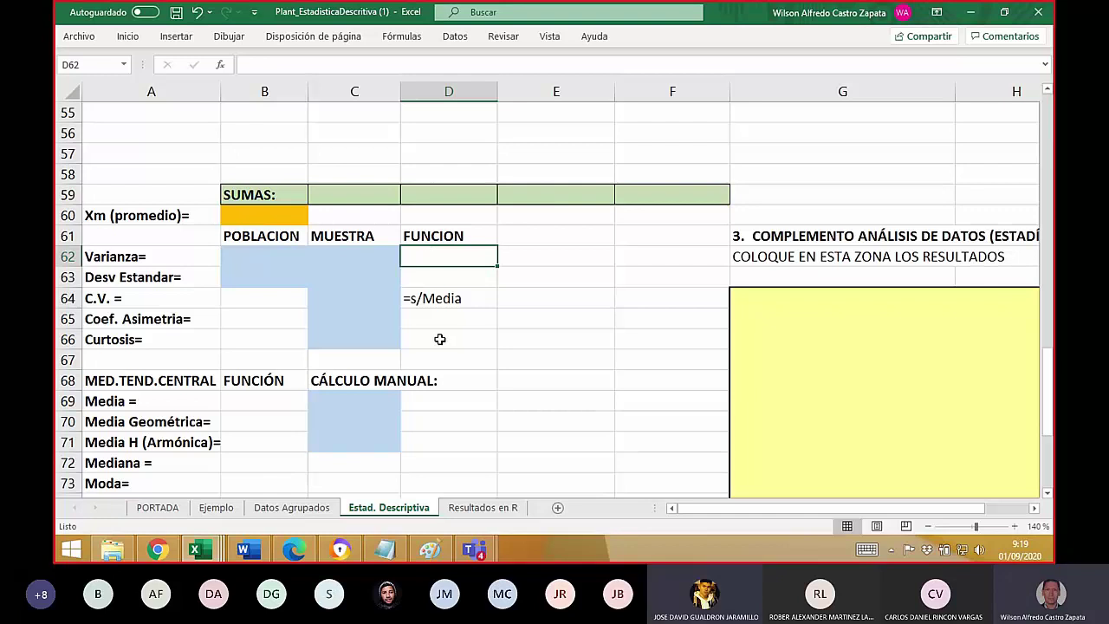
# - Switch to the Teams meeting window to check on the participants, and return to the Excel workbook
pyautogui.moveTo(470, 548)
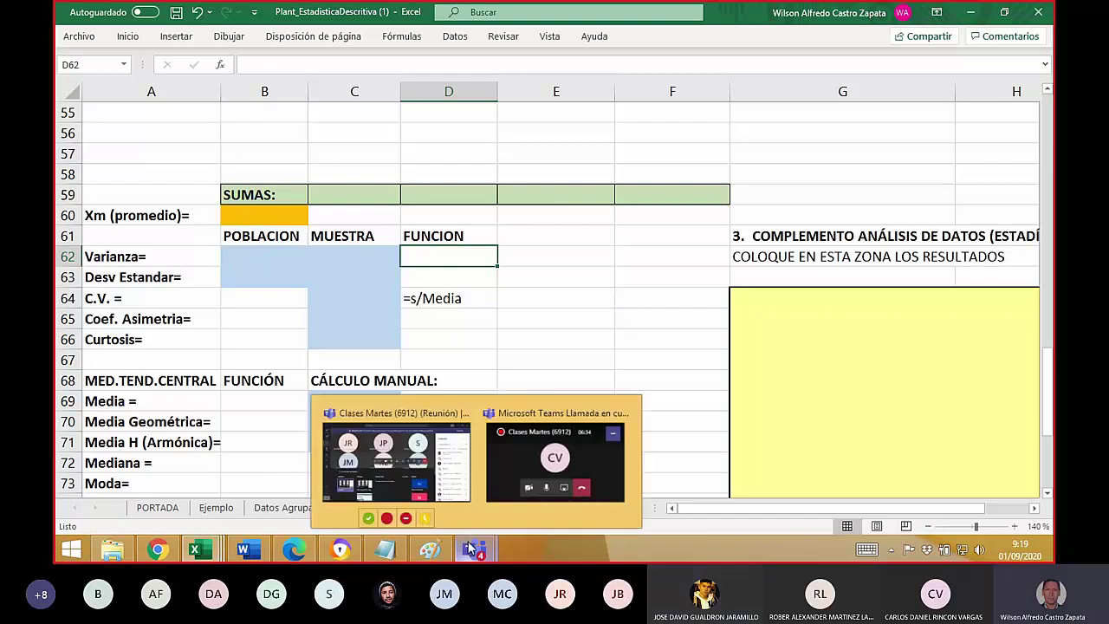
pyautogui.click(396, 459)
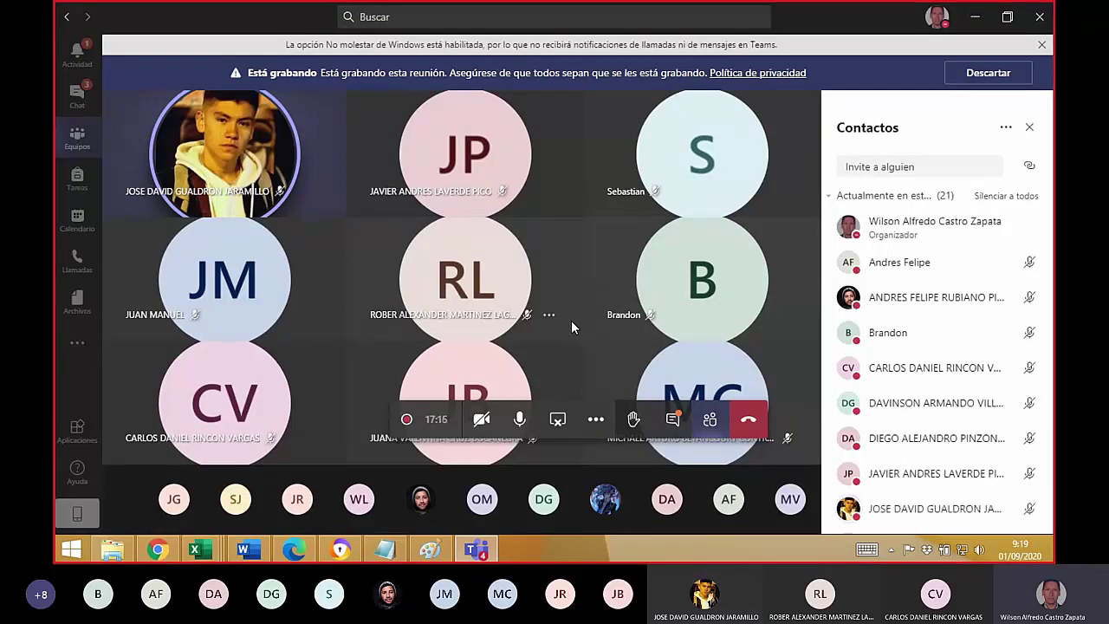
pyautogui.hotkey('alt', 'Tab')
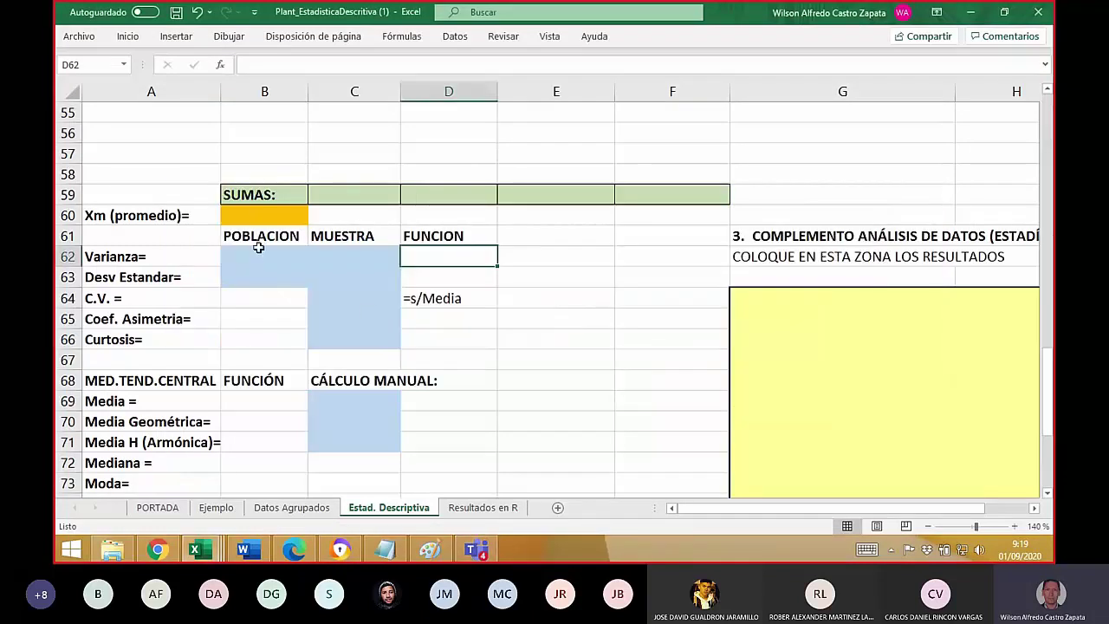
# - Examine the POBLACION, MUESTRA and FUNCION cells for Varianza, Desv Estandar, C.V., Coef. Asimetria and Curtosis in B62:D66
pyautogui.moveTo(264, 254); pyautogui.dragTo(346, 286)
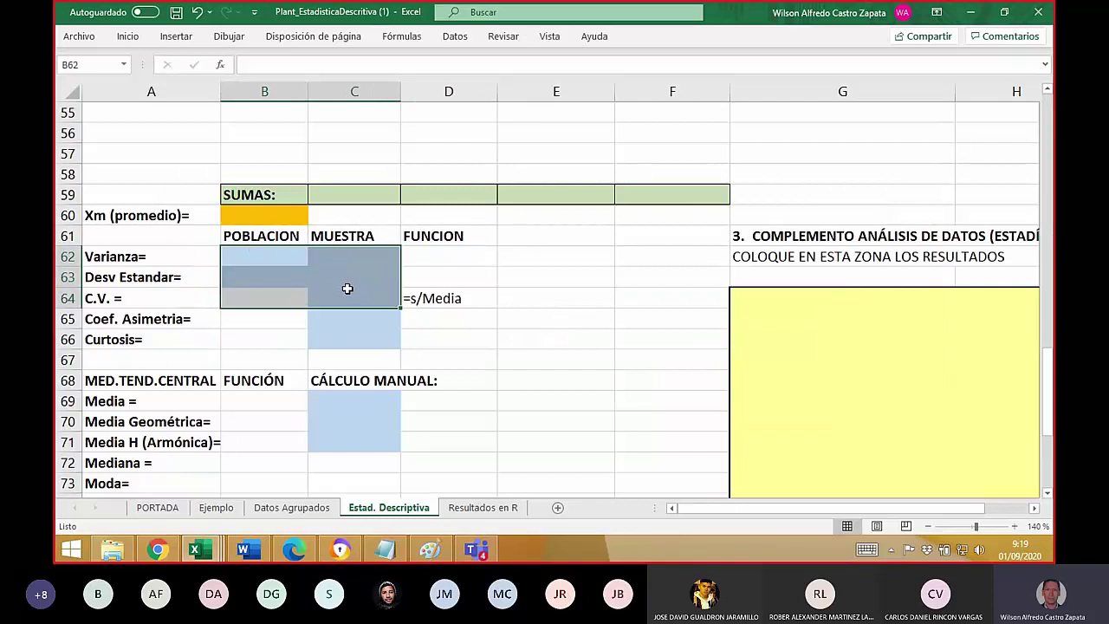
pyautogui.click(359, 343)
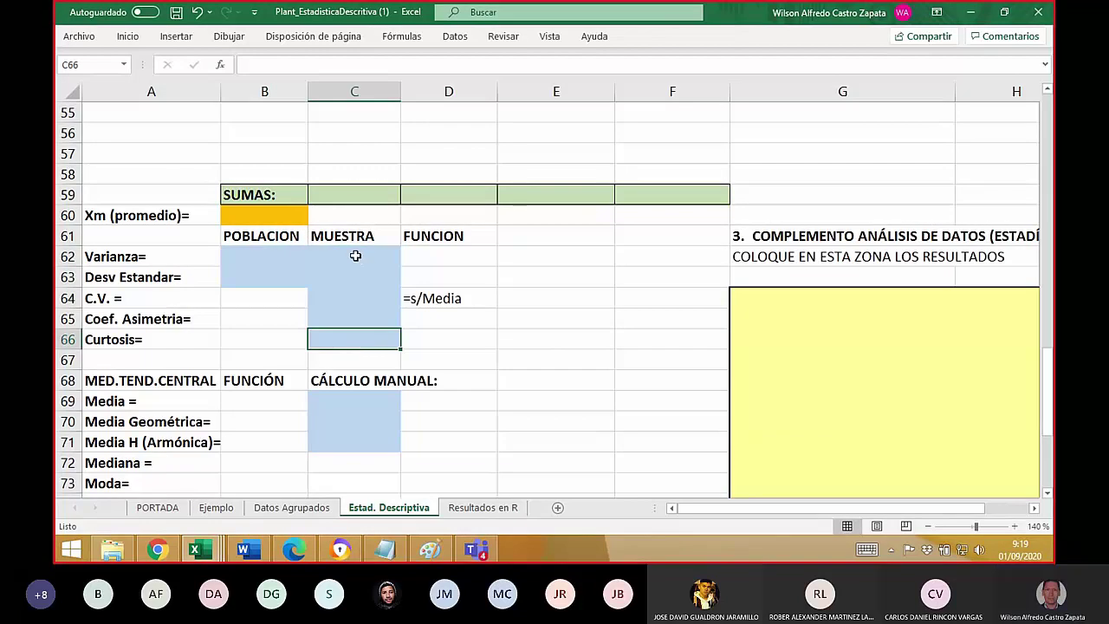
pyautogui.moveTo(361, 260); pyautogui.dragTo(366, 341)
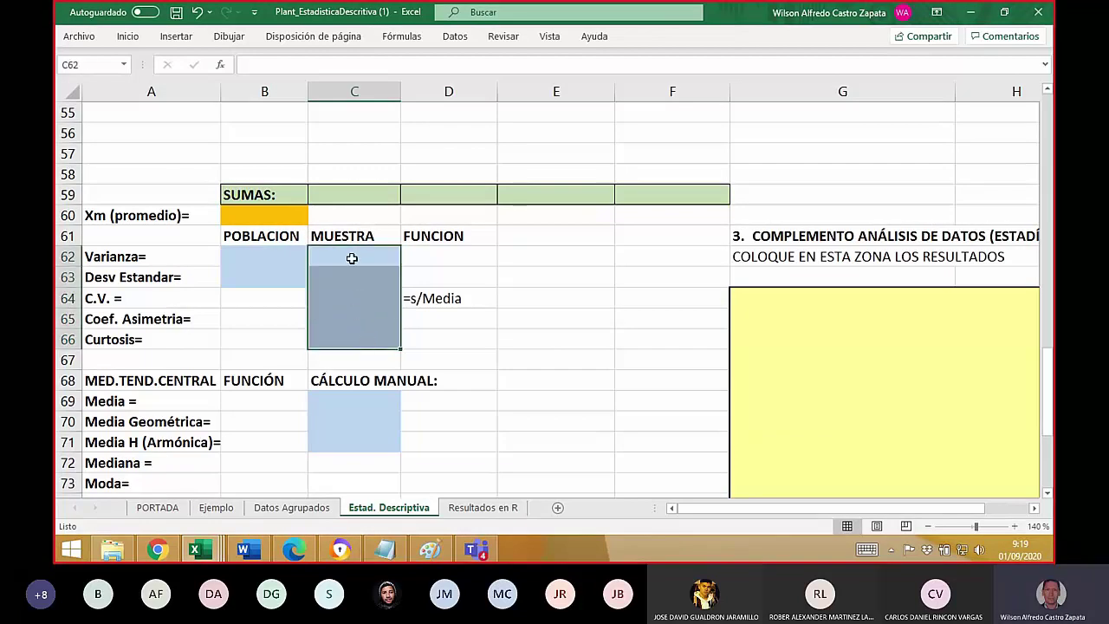
pyautogui.moveTo(445, 256); pyautogui.dragTo(445, 336)
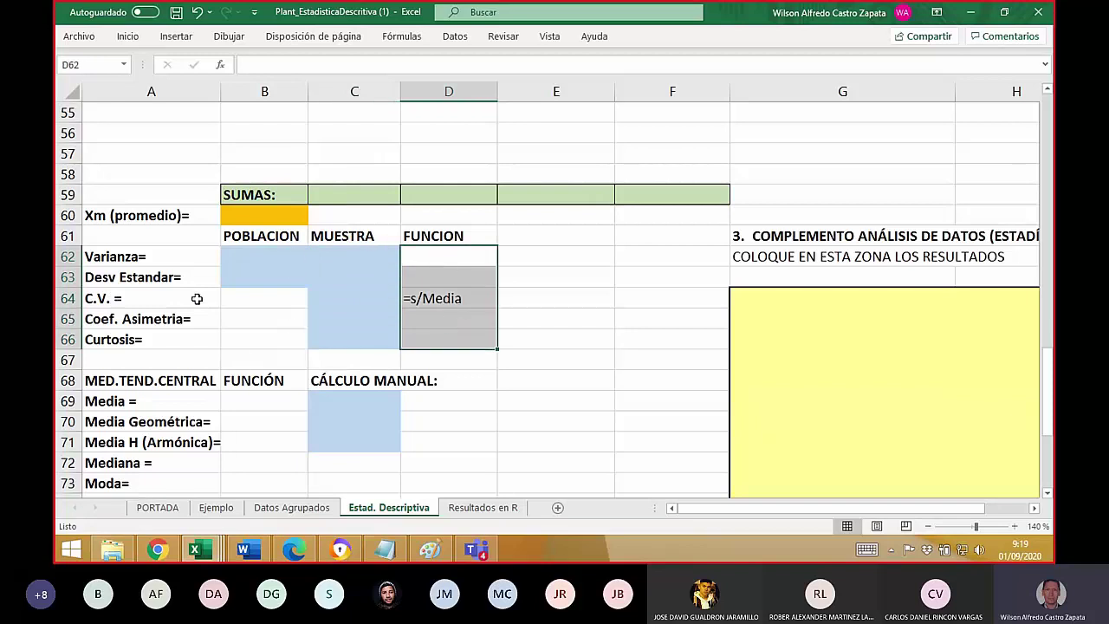
pyautogui.moveTo(252, 295); pyautogui.dragTo(255, 334)
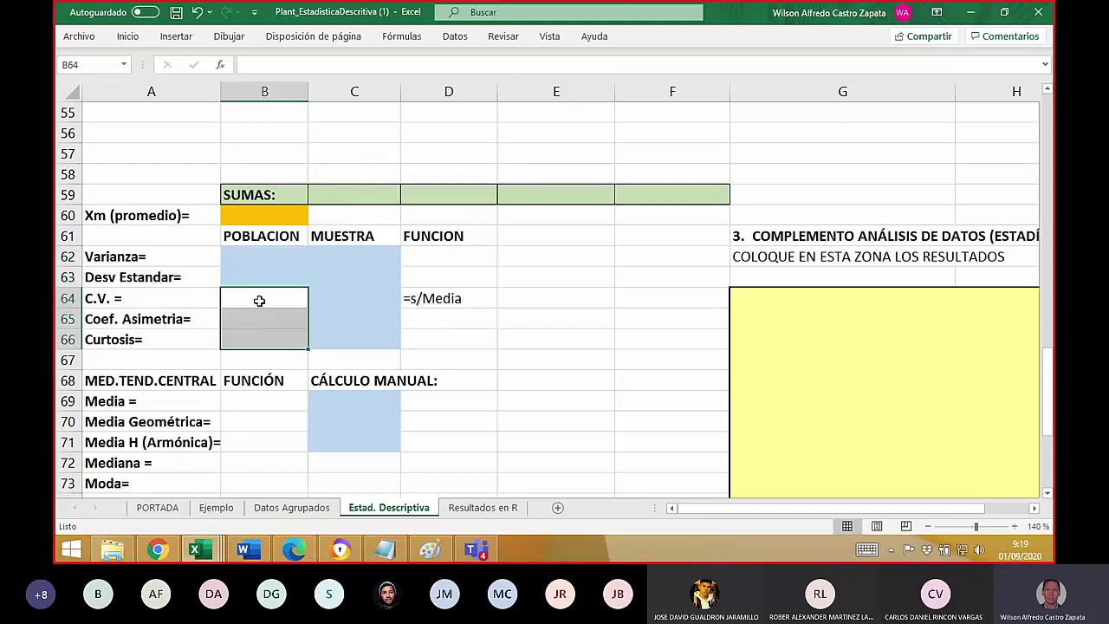
pyautogui.moveTo(251, 256); pyautogui.dragTo(285, 273)
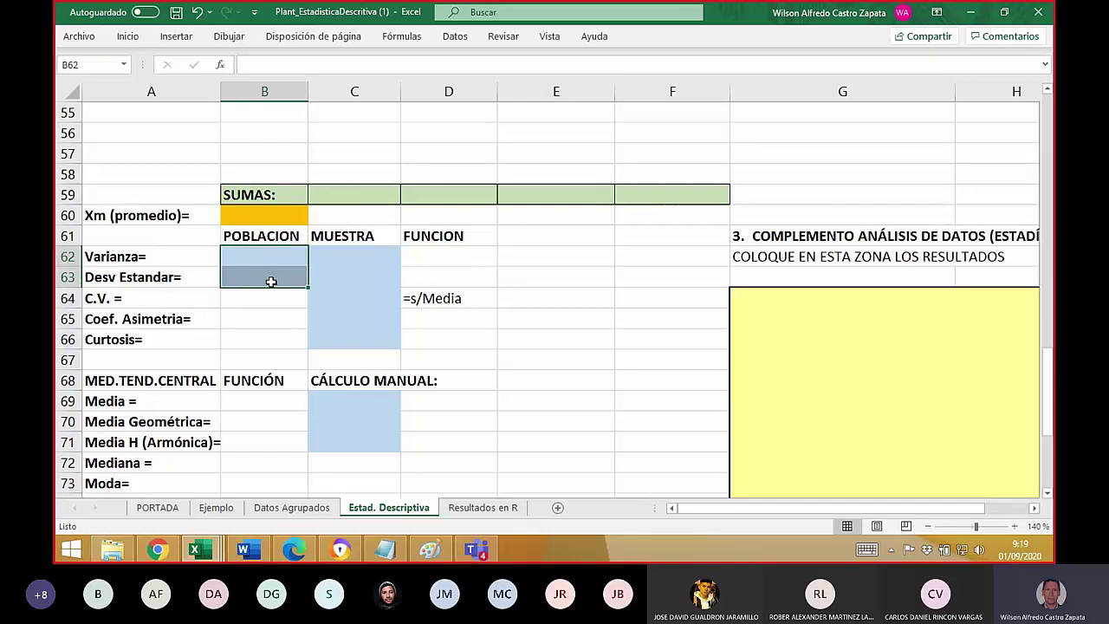
pyautogui.moveTo(352, 250); pyautogui.dragTo(411, 334)
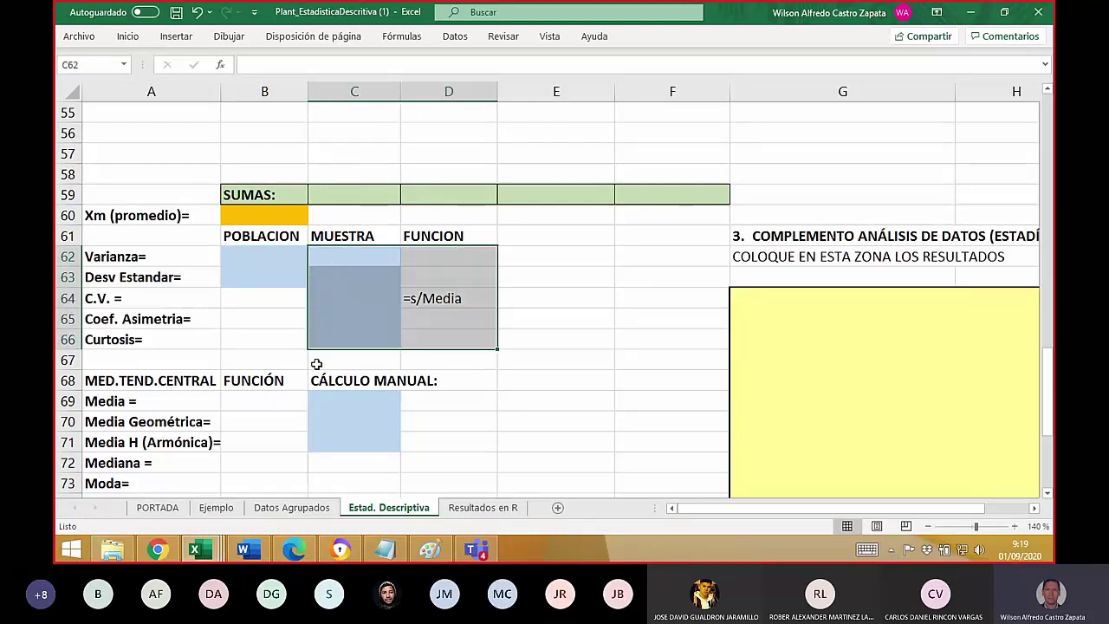
# - Examine the manual calculation cells for the means in C69:C71 and for the inclusive quartiles in C82:C84
pyautogui.scroll(-4, 295, 358)
pyautogui.scroll(3, 289, 359)
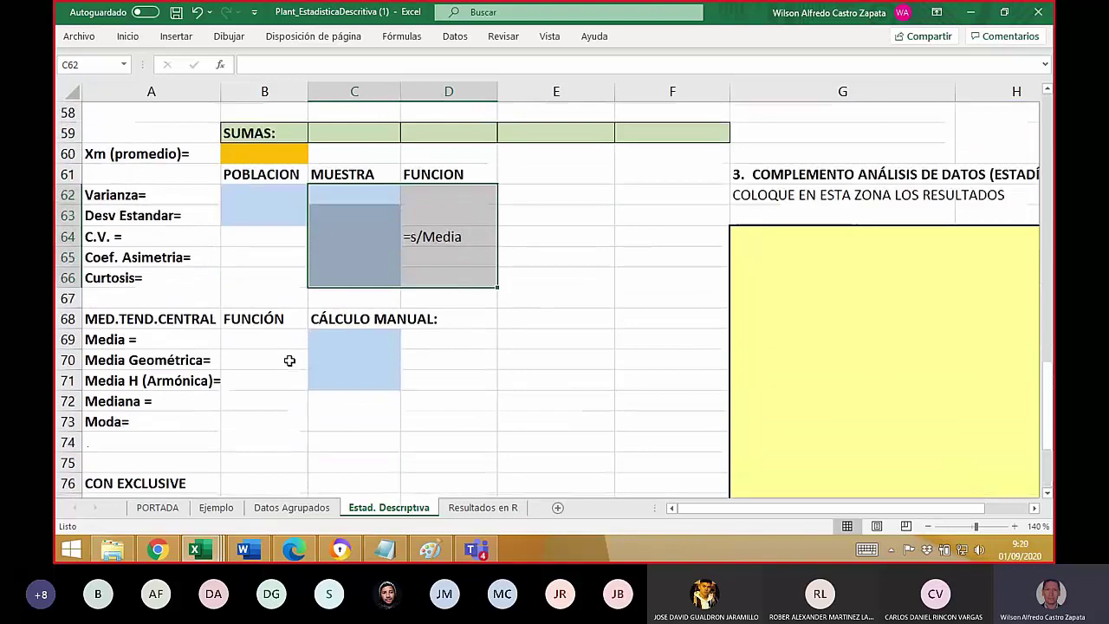
pyautogui.scroll(-2, 265, 389)
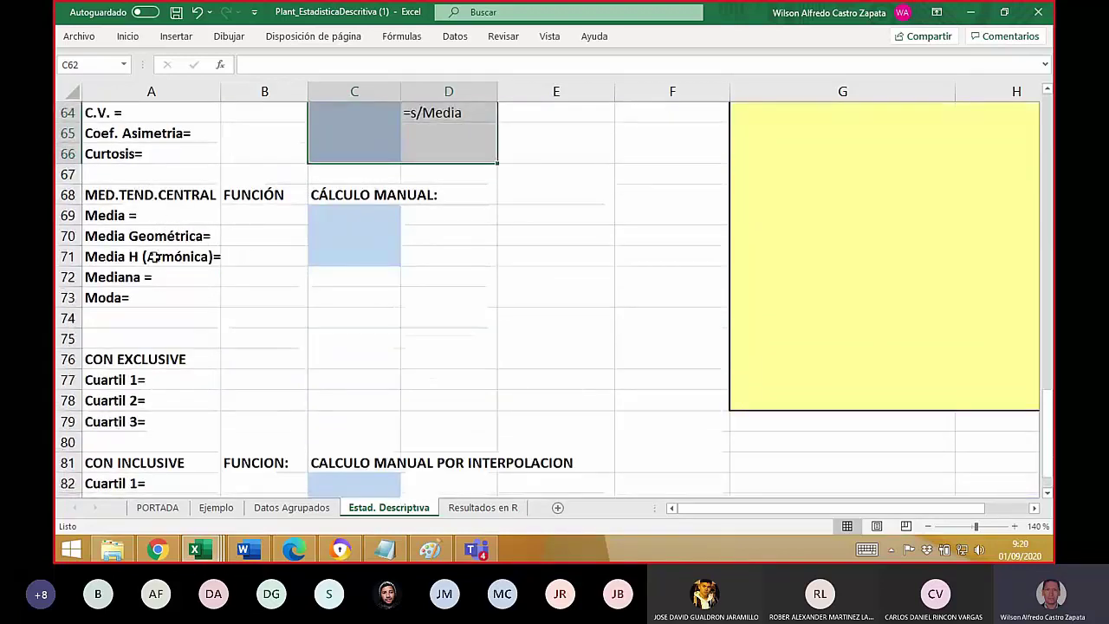
pyautogui.moveTo(344, 216); pyautogui.dragTo(347, 252)
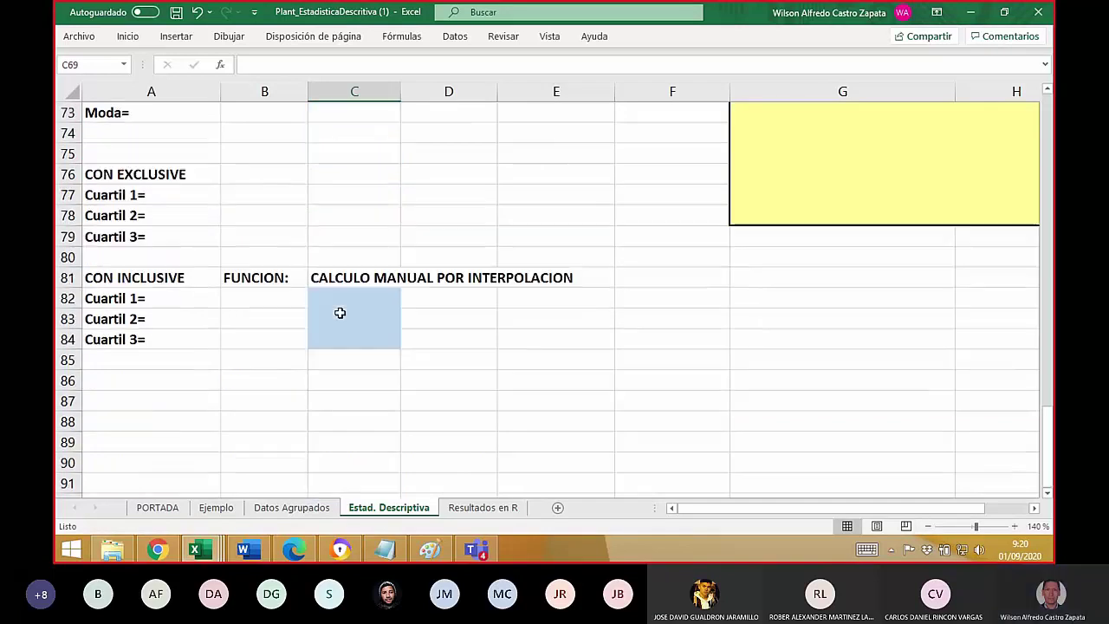
pyautogui.scroll(-3, 338, 313)
pyautogui.scroll(2, 296, 311)
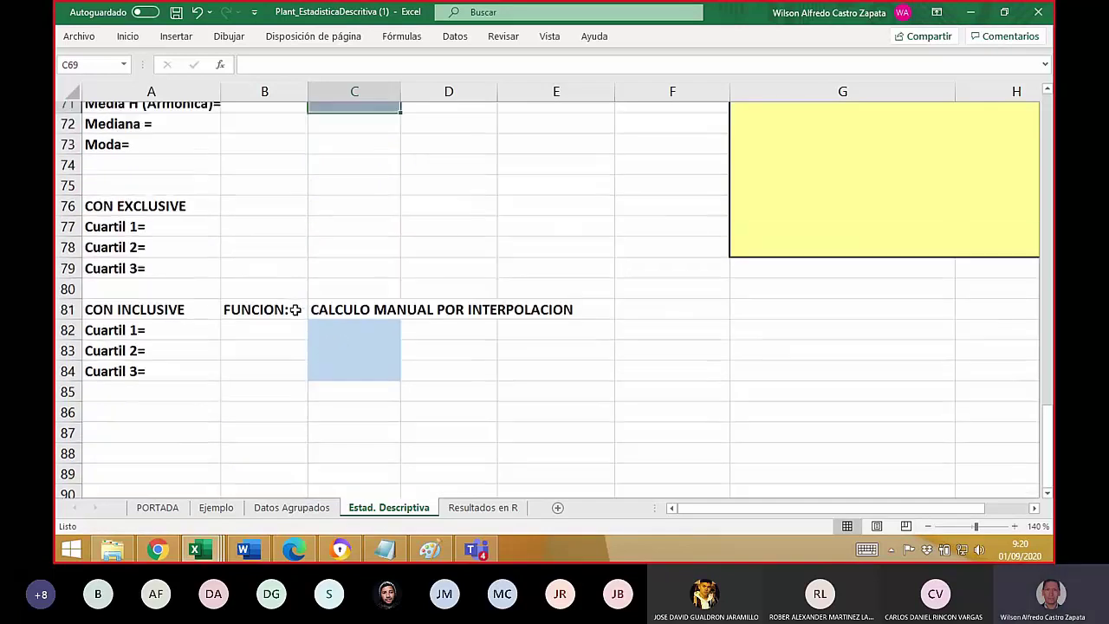
pyautogui.moveTo(349, 414); pyautogui.dragTo(354, 464)
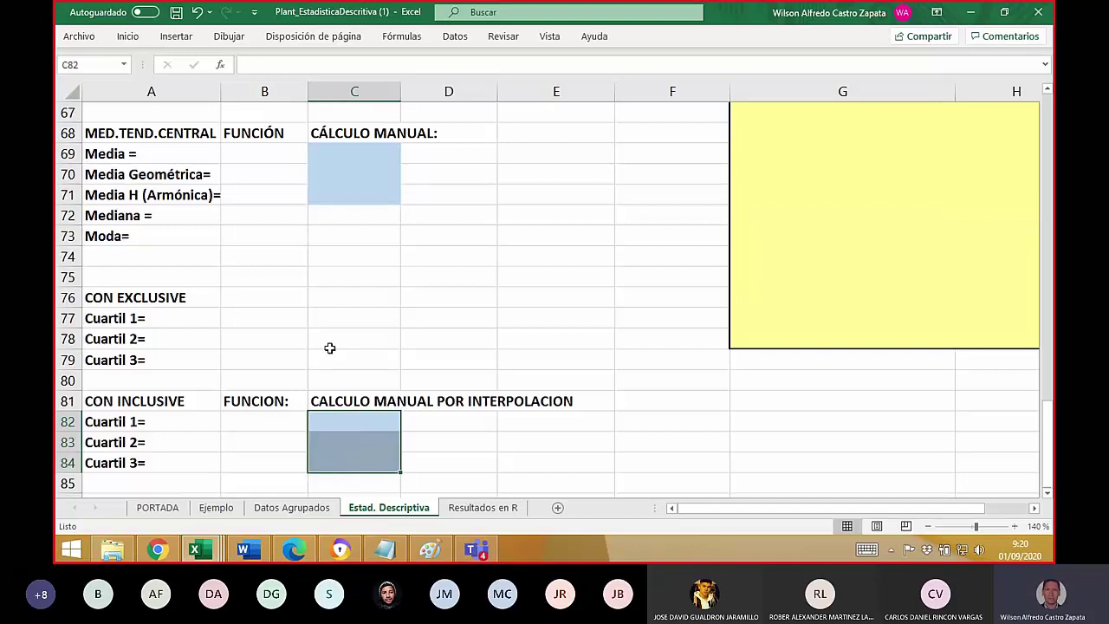
pyautogui.scroll(-2, 329, 286)
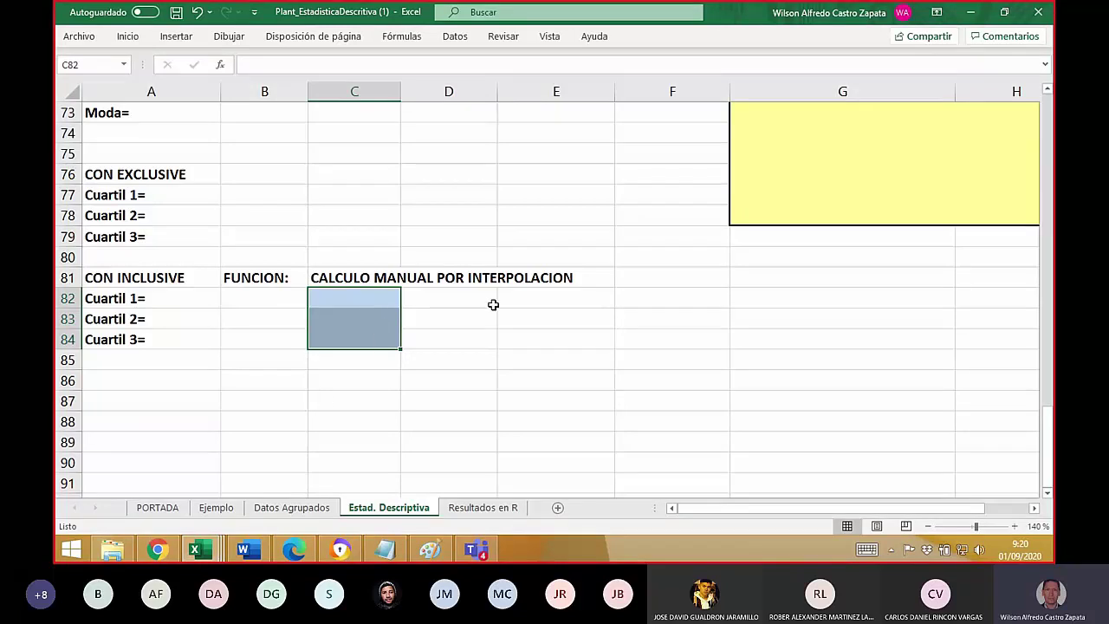
# - Switch to the Ejercicio 35 page in Chrome and review the required procedures and the Buscar y reemplazar example
pyautogui.hotkey('alt', 'Tab')
pyautogui.hotkey('alt', 'Tab')
pyautogui.hotkey('alt', 'Tab')
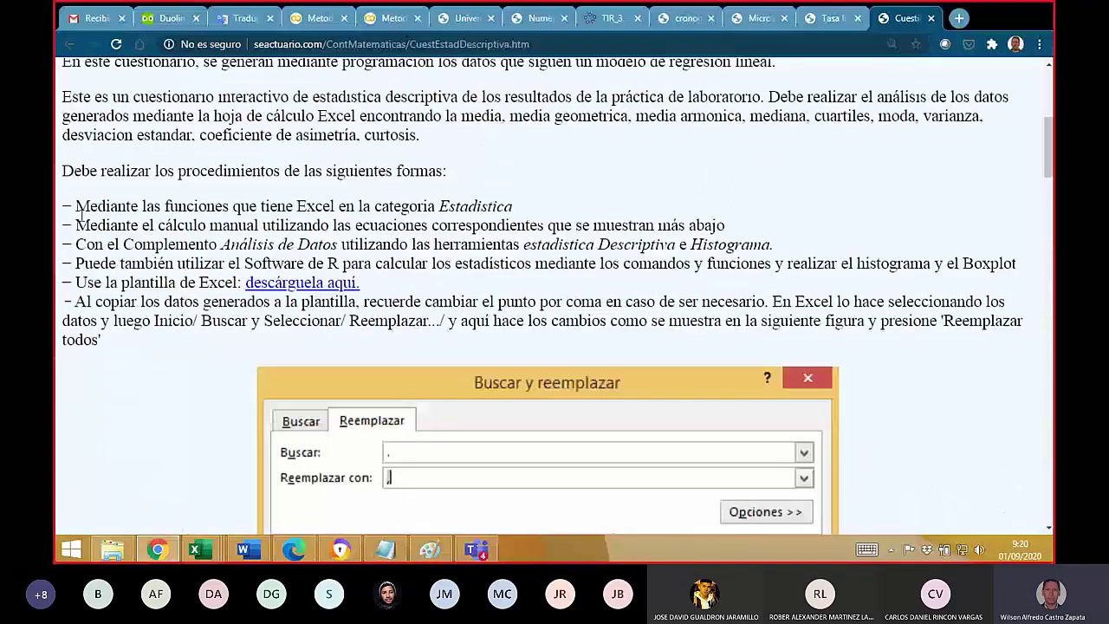
pyautogui.moveTo(77, 208); pyautogui.dragTo(158, 320)
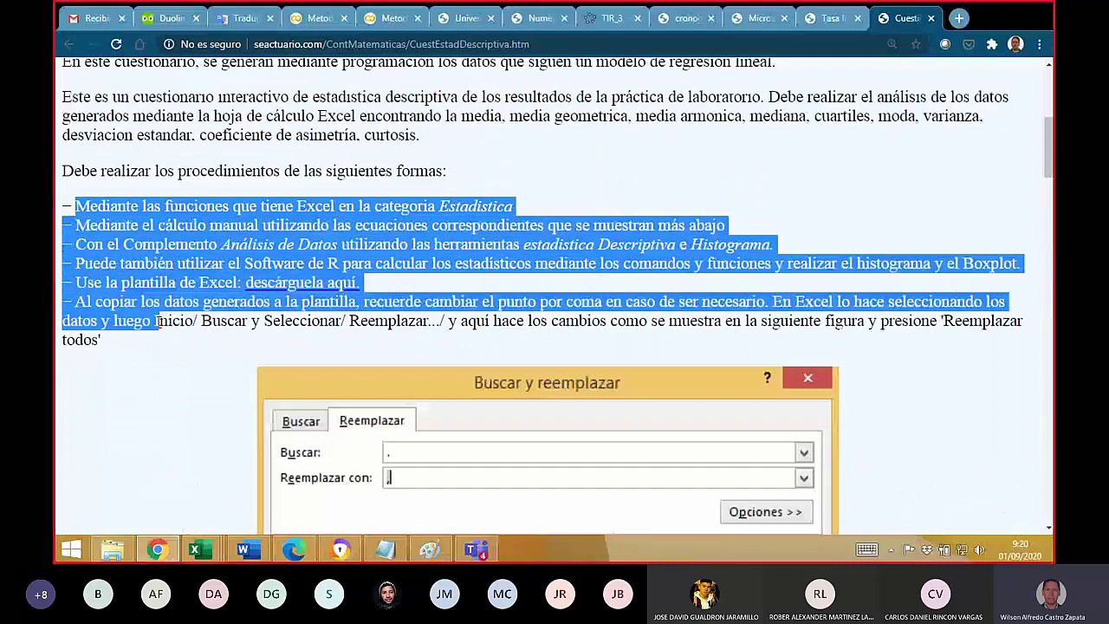
pyautogui.scroll(-1, 200, 357)
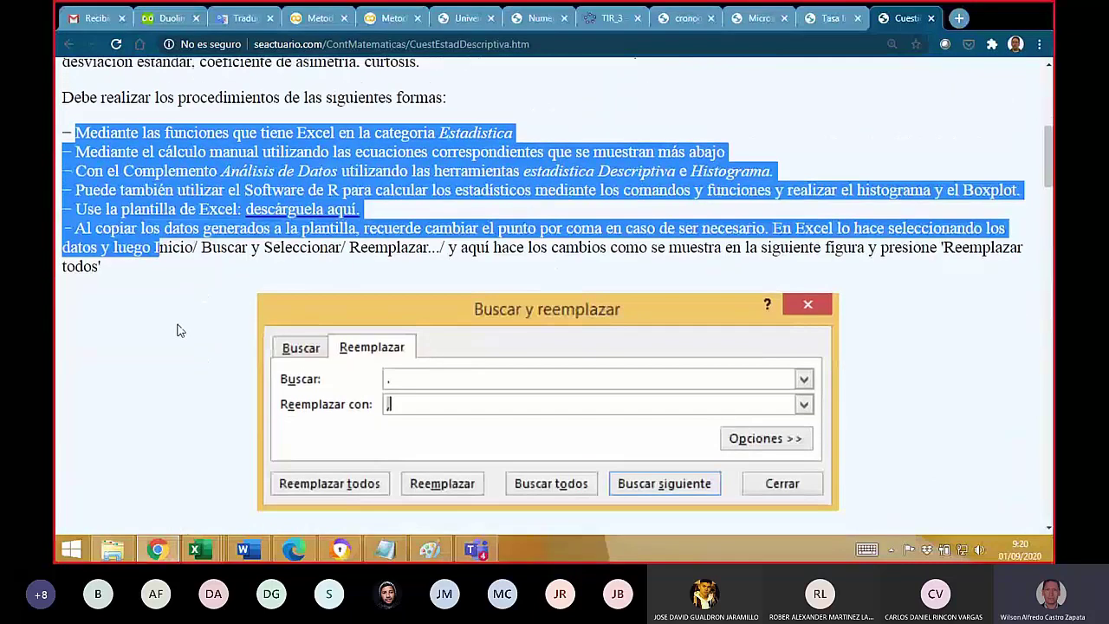
pyautogui.click(188, 242)
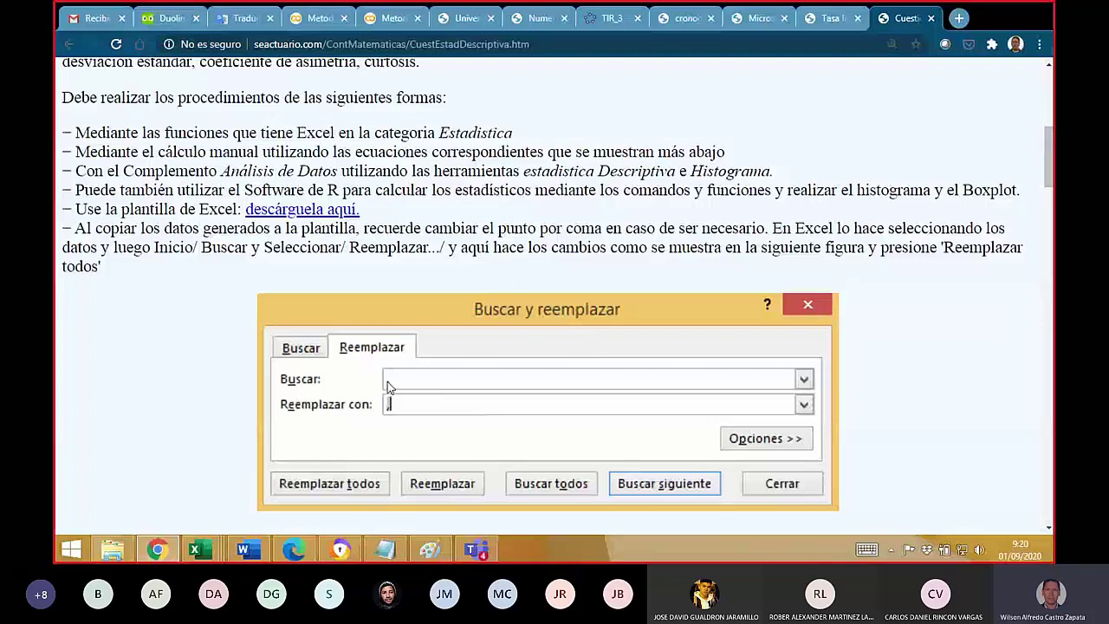
# - Generate the questionnaire's x data below the formulas and look through the list of values
pyautogui.scroll(-6, 389, 405)
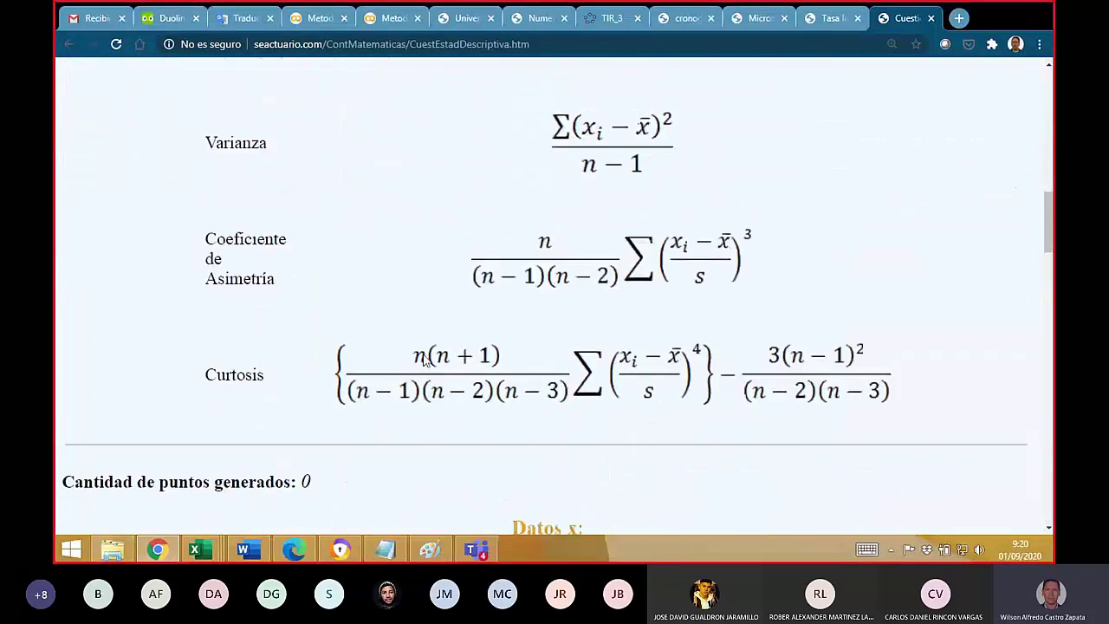
pyautogui.scroll(-4, 423, 359)
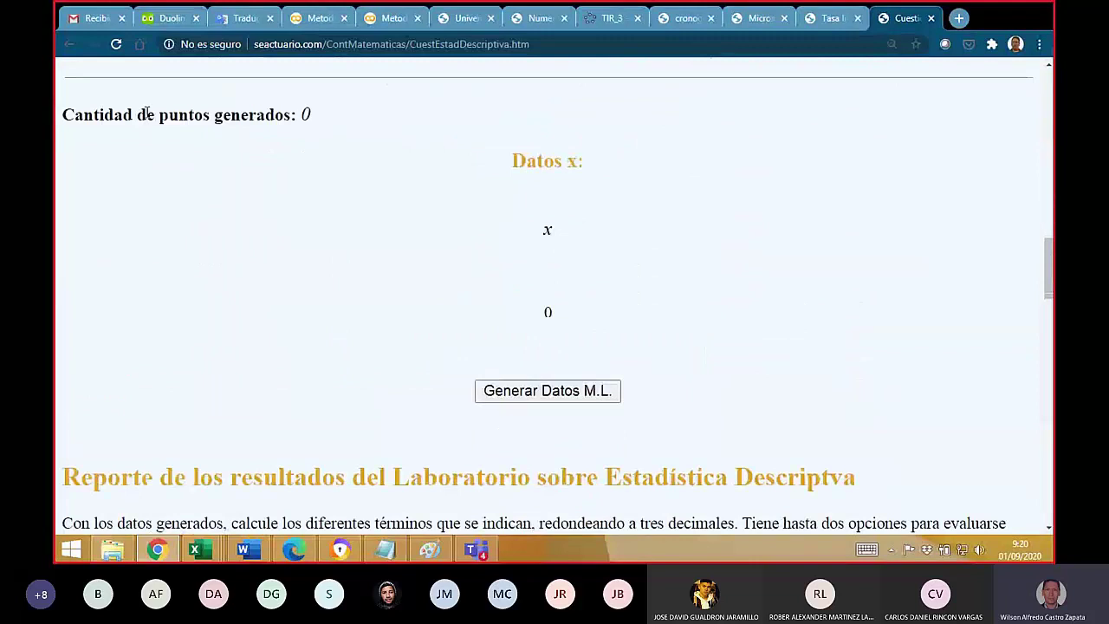
pyautogui.click(561, 397)
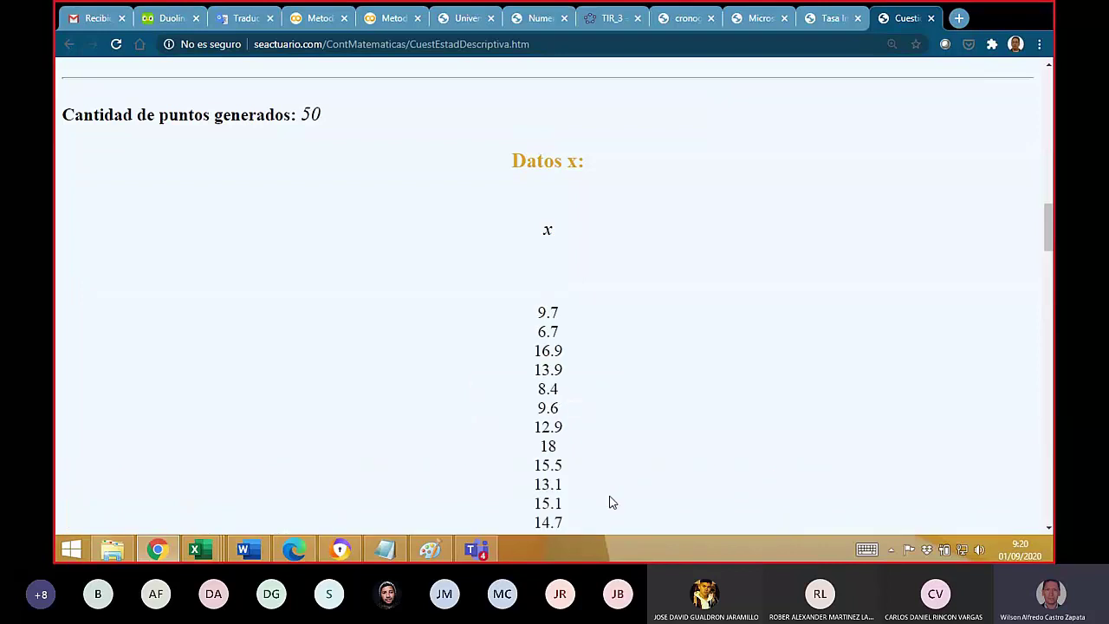
pyautogui.scroll(-10, 593, 482)
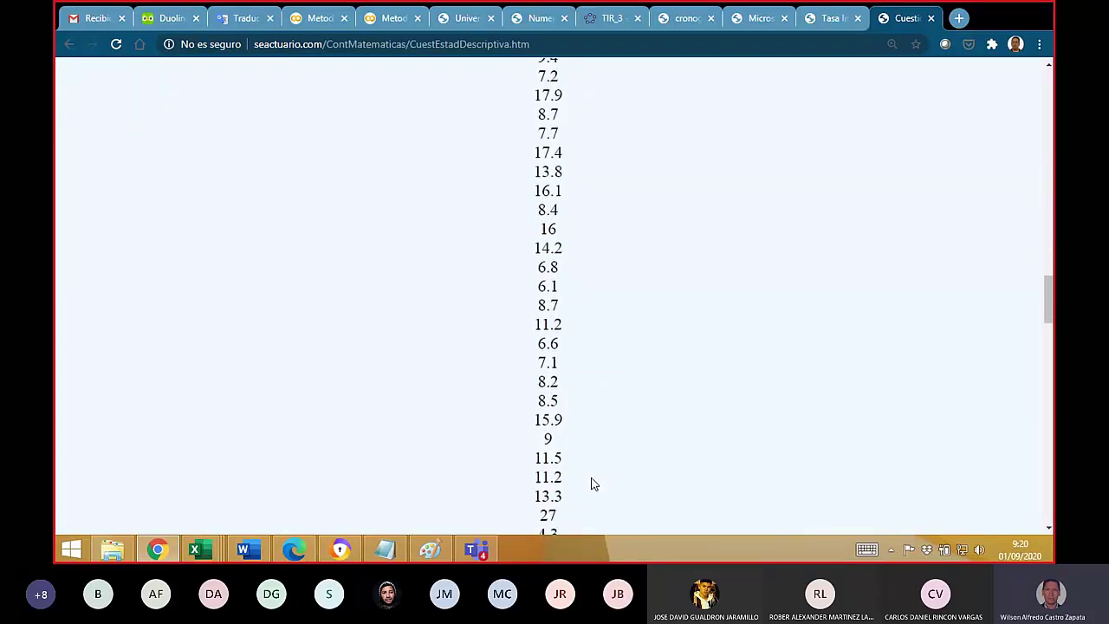
pyautogui.scroll(9, 593, 483)
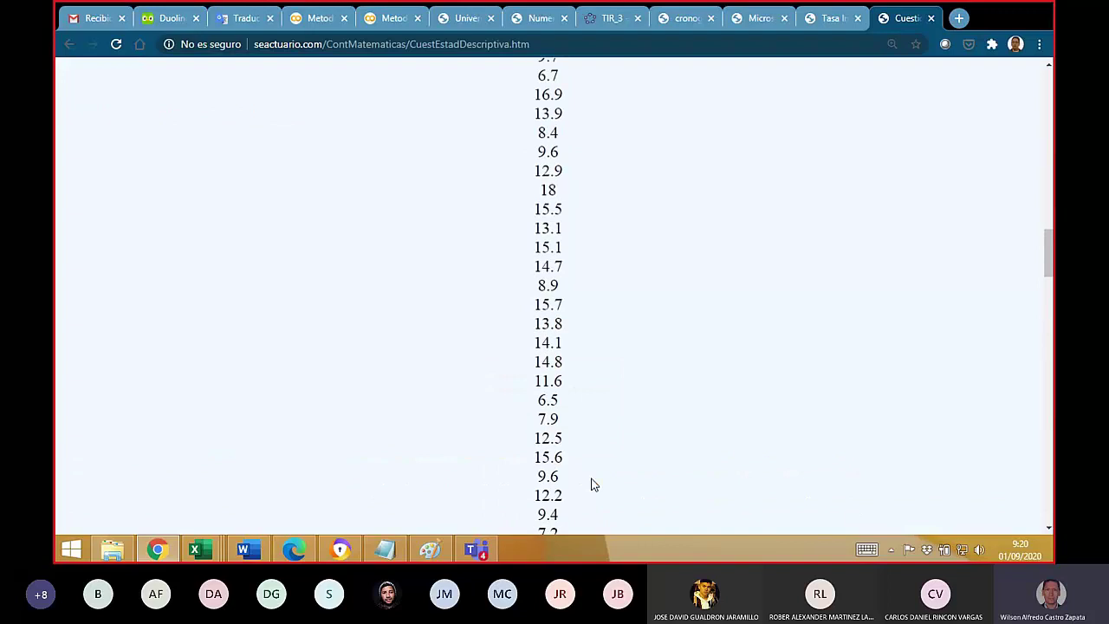
pyautogui.scroll(-9, 594, 485)
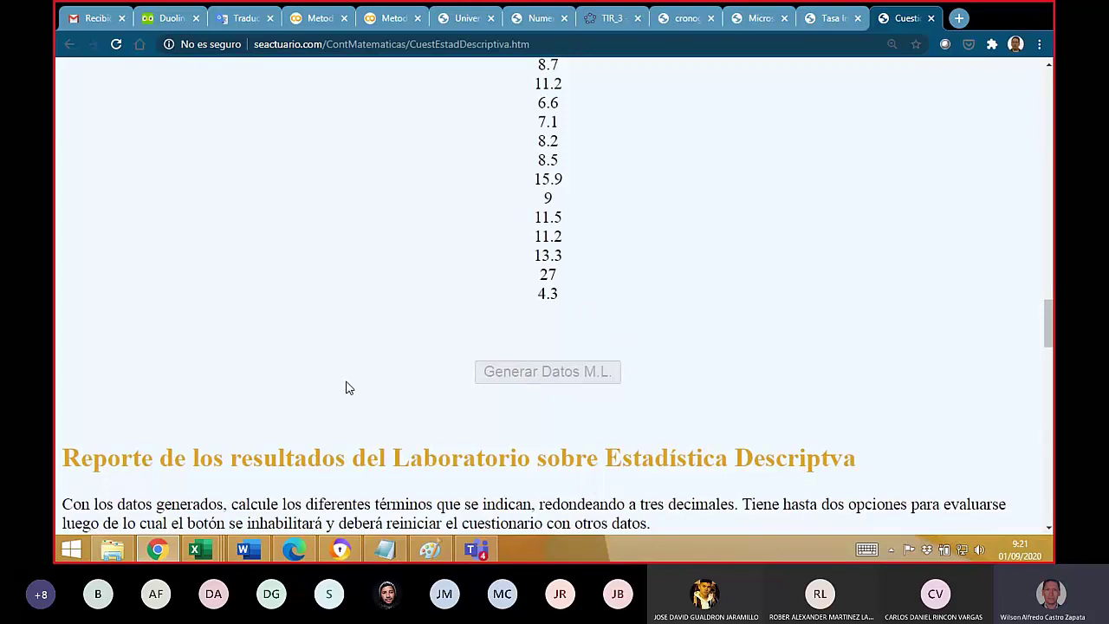
# - Read the results report's instructions and examine its answer fields for the sums of squares, cubes and fourth powers
pyautogui.scroll(-4, 347, 386)
pyautogui.click(557, 261)
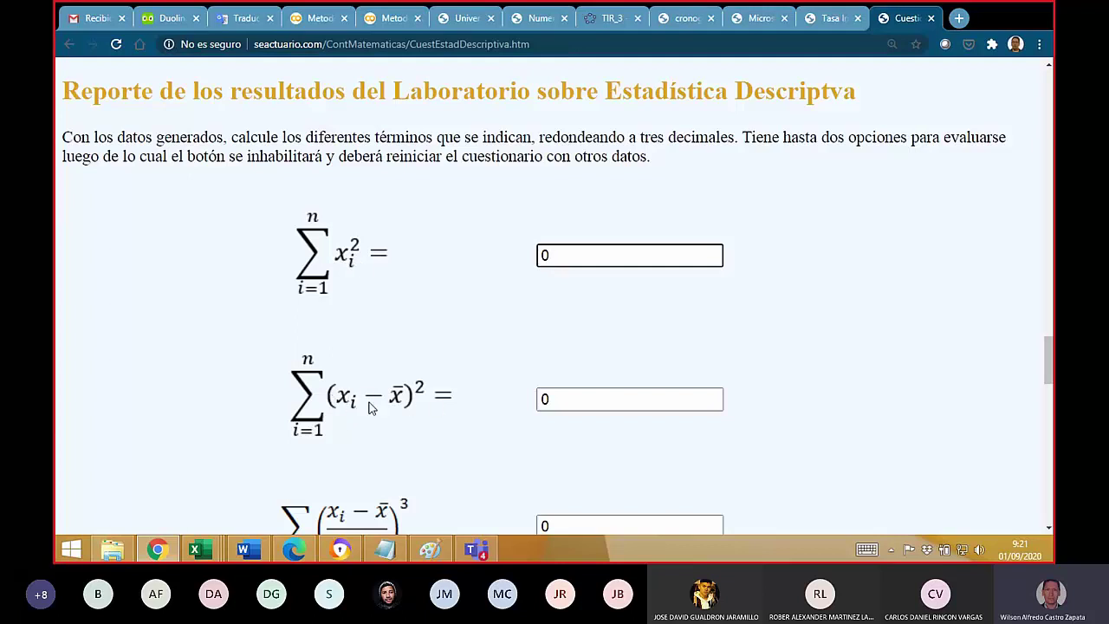
pyautogui.scroll(-3, 407, 407)
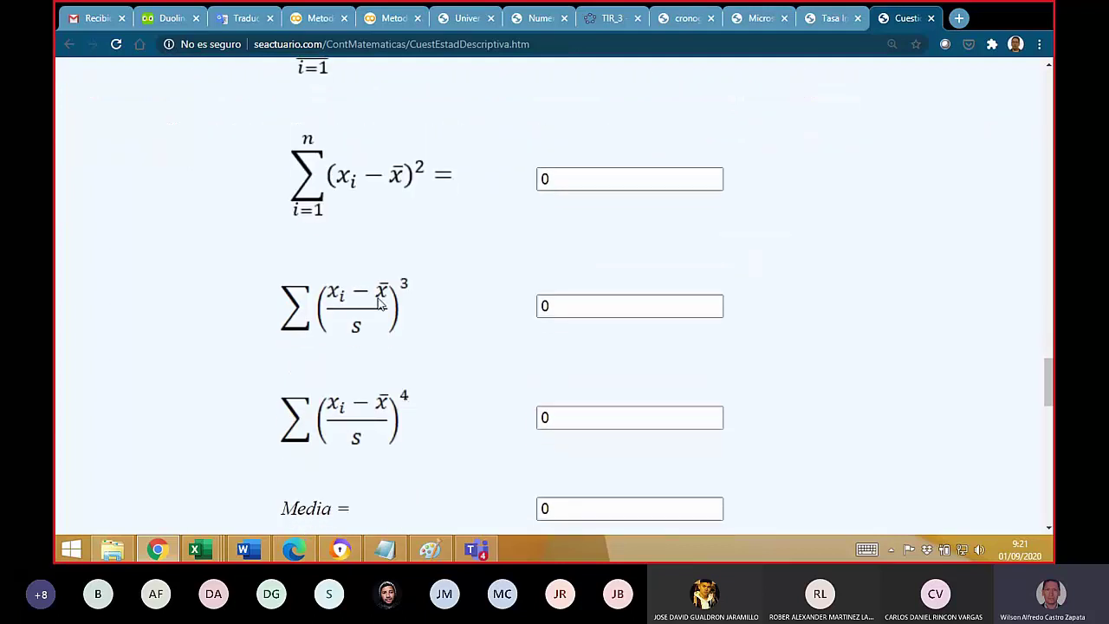
pyautogui.scroll(1, 379, 310)
pyautogui.scroll(-1, 379, 310)
pyautogui.scroll(-2, 350, 285)
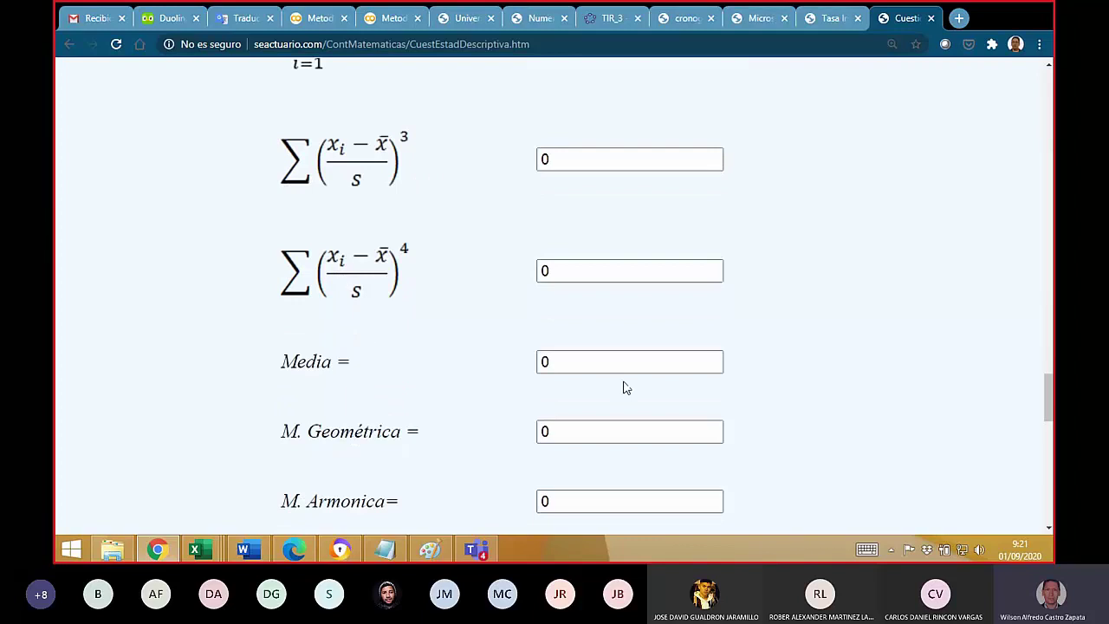
# - Examine the report's answer fields for Media, M. Geométrica, M. Armonica, Mediana, Cuartil 1 and Cuartil 3
pyautogui.click(546, 362)
pyautogui.scroll(-5, 450, 368)
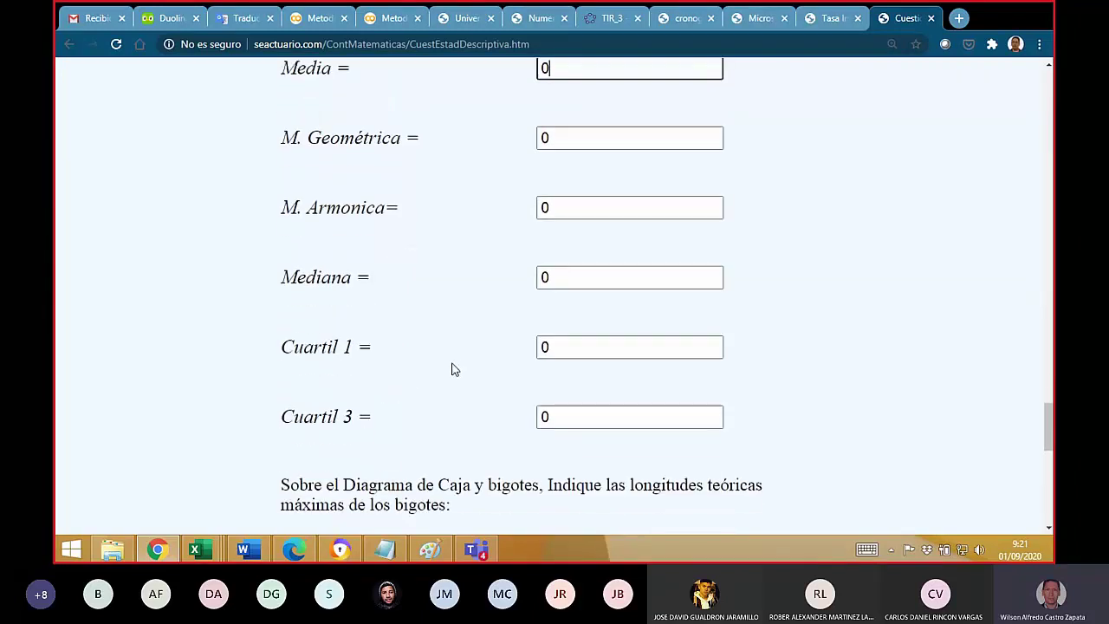
pyautogui.scroll(-3, 451, 368)
pyautogui.scroll(3, 450, 368)
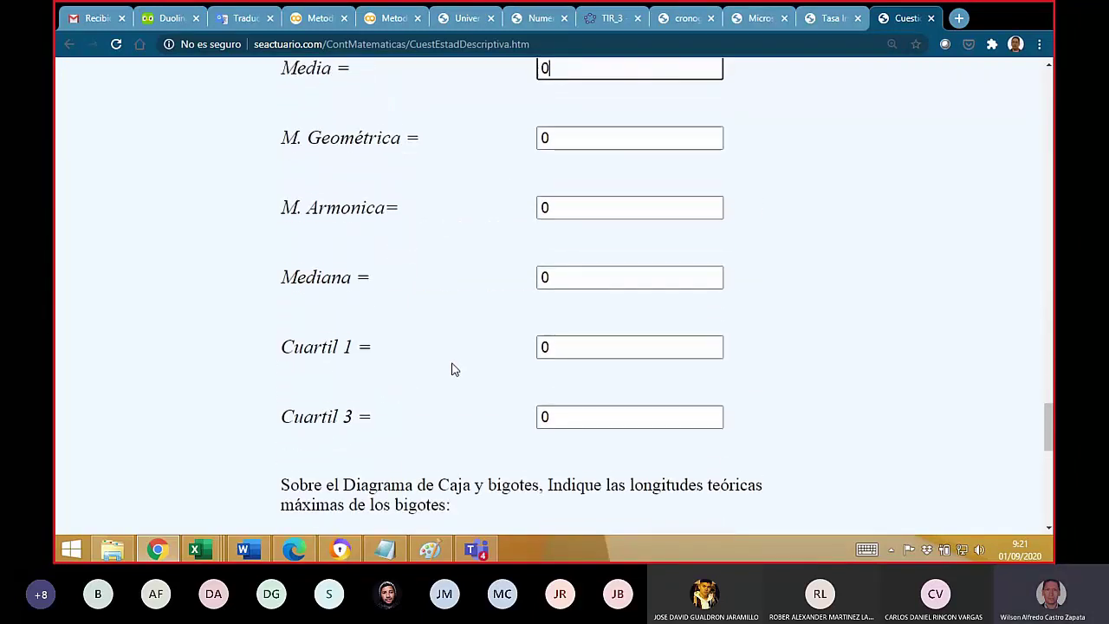
# - Examine the box-and-whisker question on maximum theoretical whisker lengths, highlighting its Lsup label
pyautogui.scroll(-4, 403, 340)
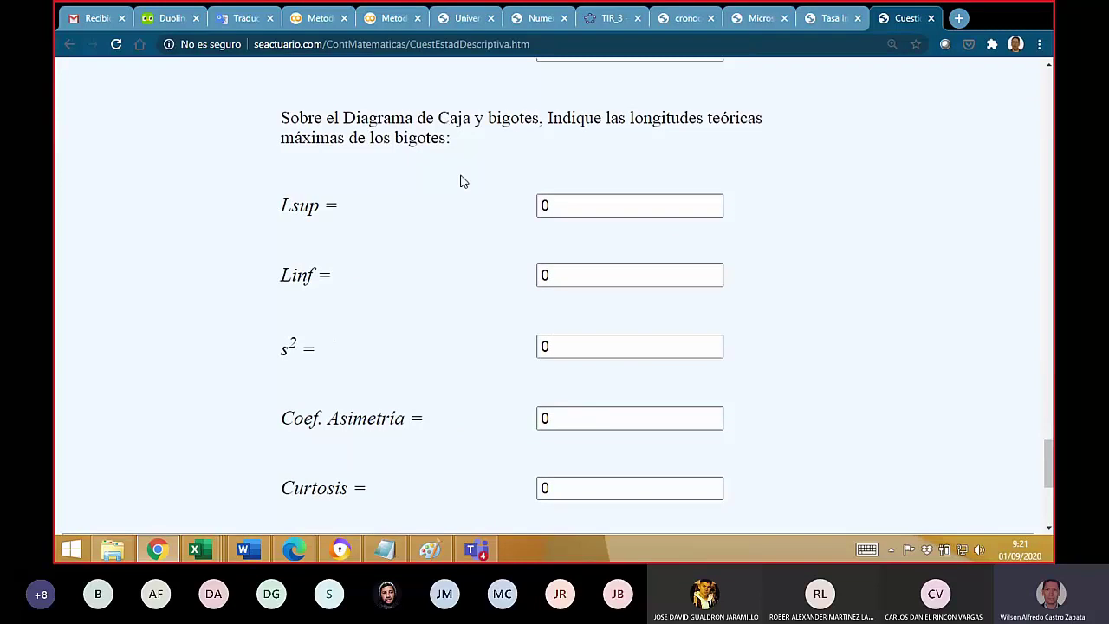
pyautogui.moveTo(285, 206); pyautogui.dragTo(339, 206)
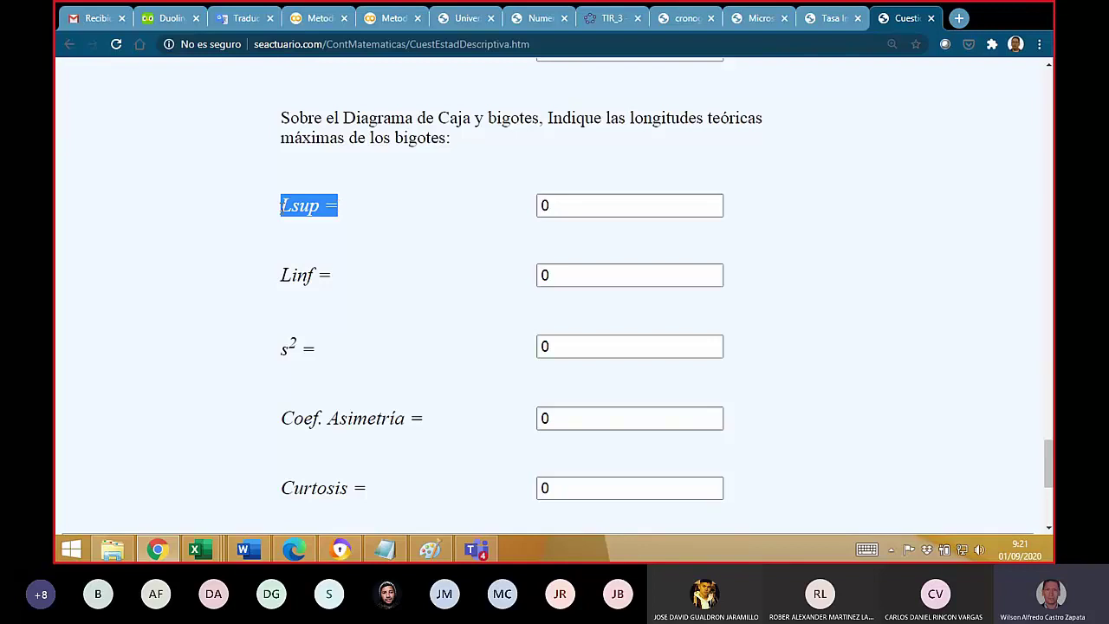
pyautogui.click(345, 208)
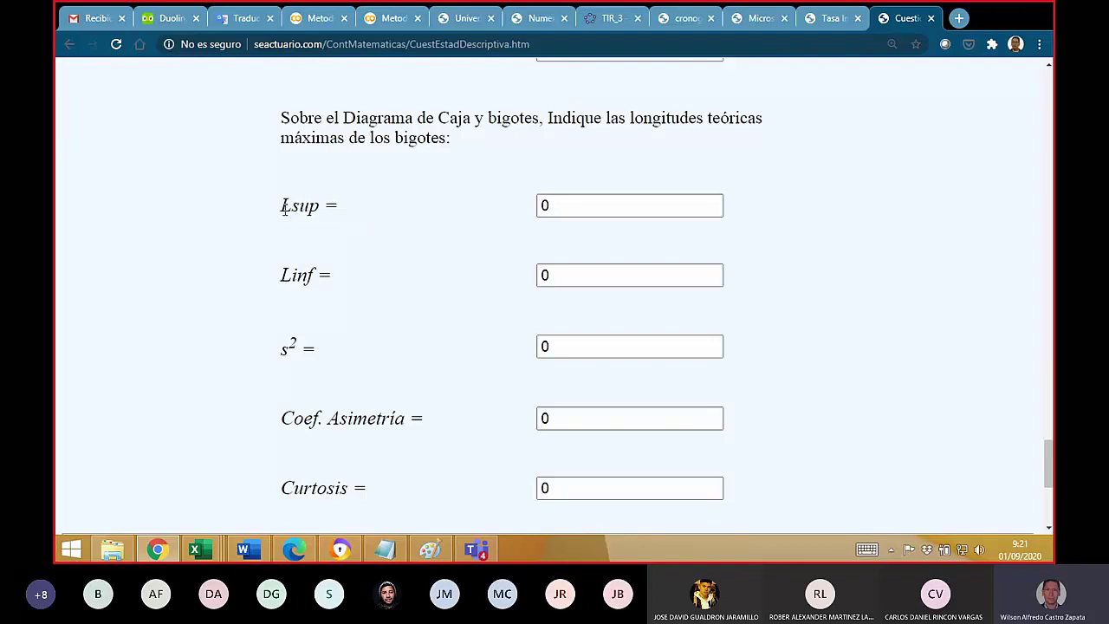
pyautogui.moveTo(283, 208); pyautogui.dragTo(330, 206)
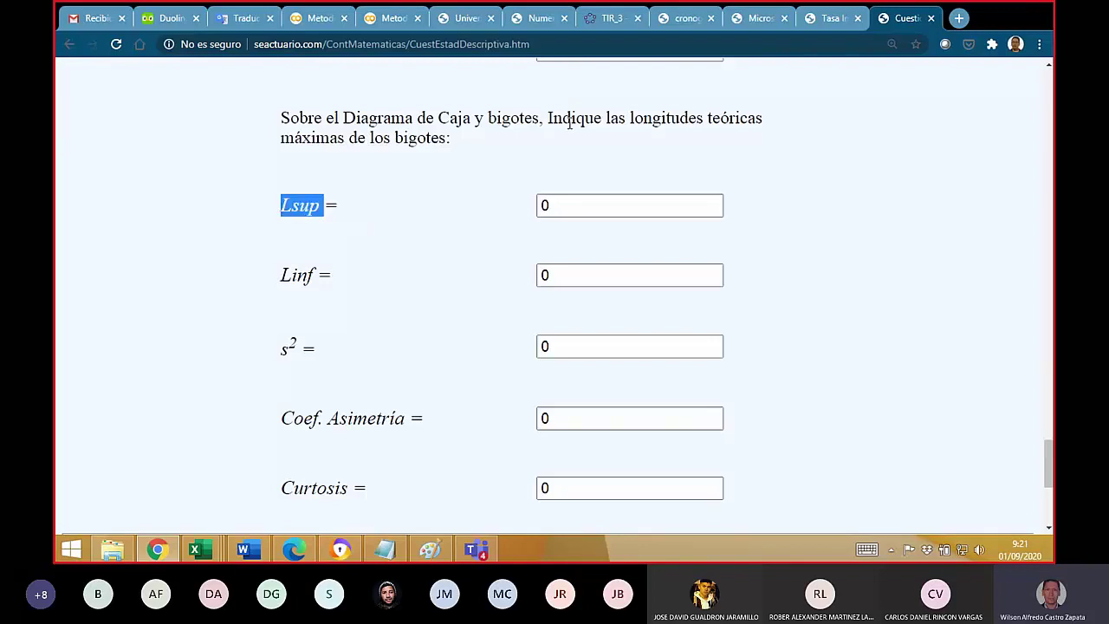
# - Examine the report's remaining answer fields for Lsup, Linf, s², Coef. Asimetría and Curtosis, plus the evaluation button and score box
pyautogui.moveTo(569, 121); pyautogui.dragTo(750, 136)
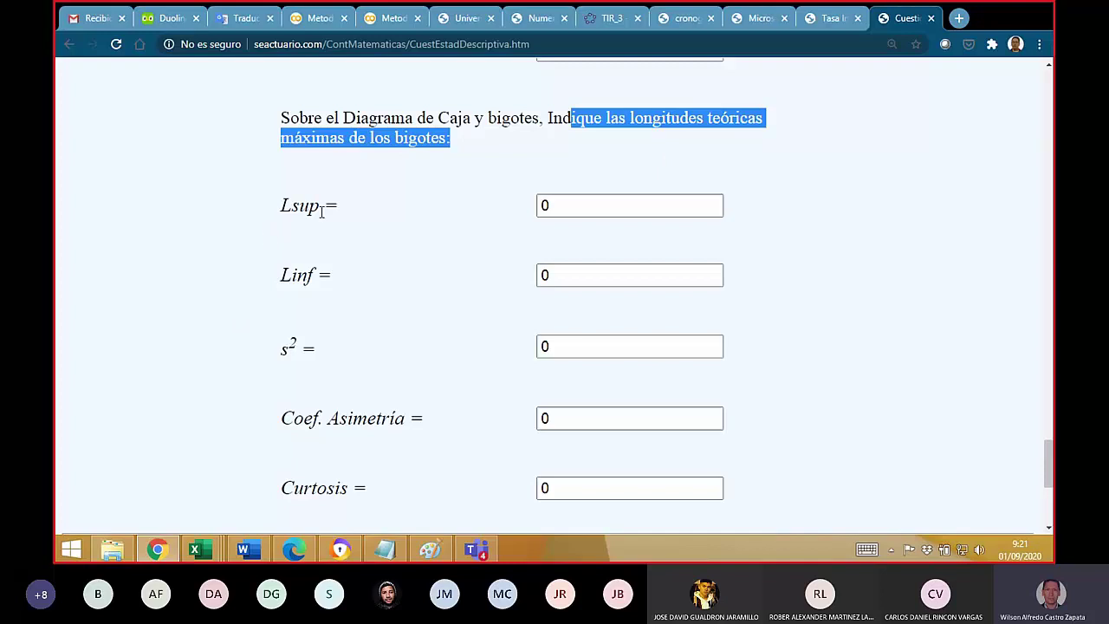
pyautogui.moveTo(282, 275); pyautogui.dragTo(331, 276)
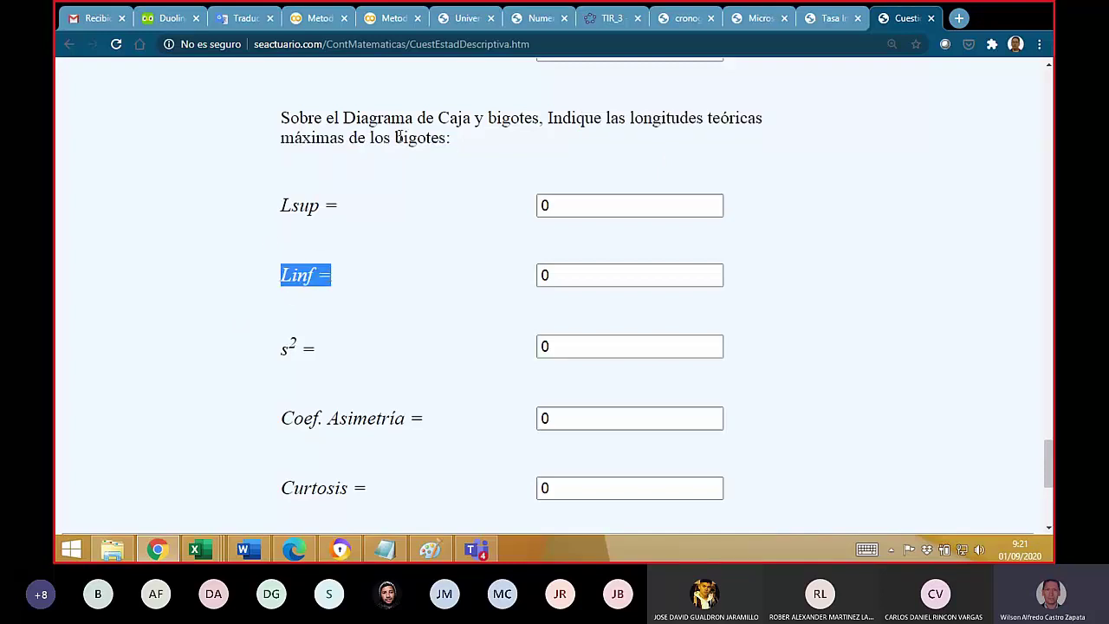
pyautogui.scroll(-3, 387, 409)
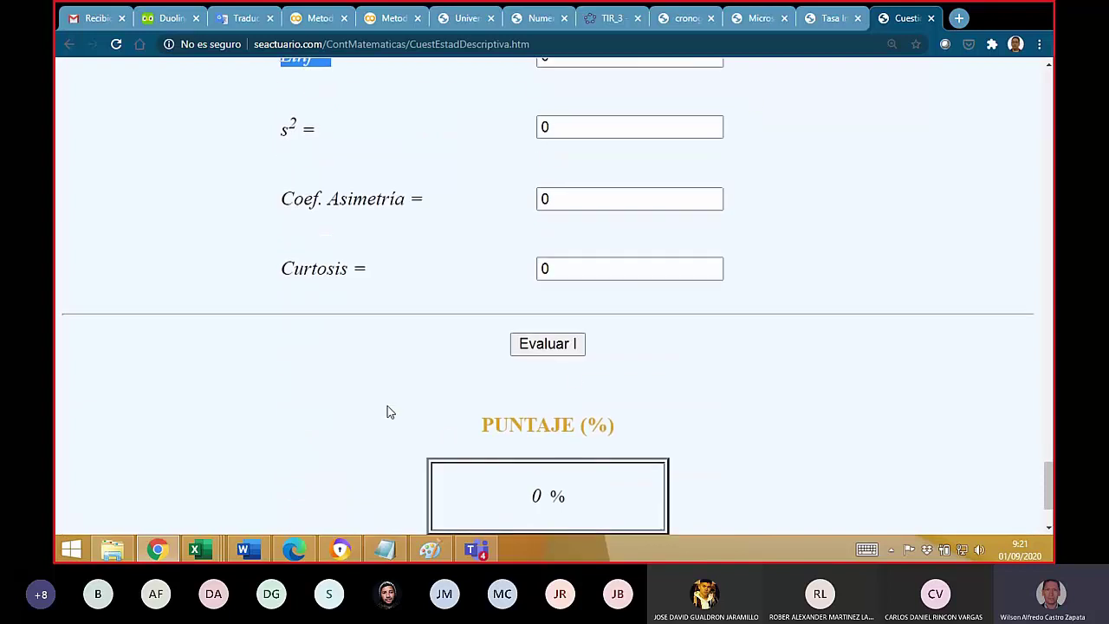
pyautogui.scroll(-1, 387, 410)
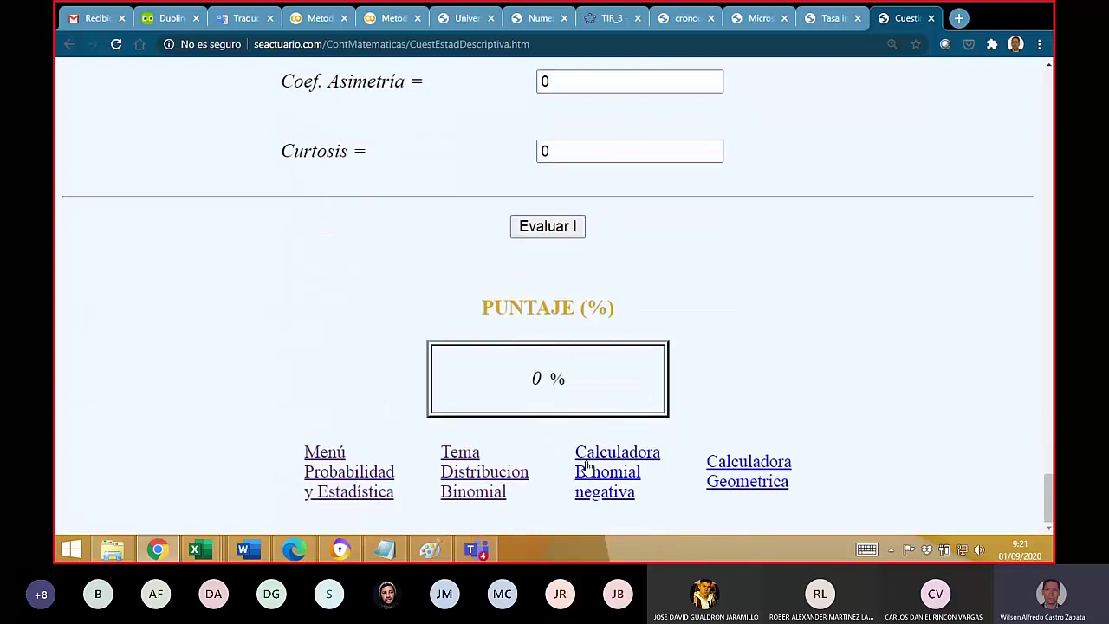
pyautogui.scroll(2, 327, 304)
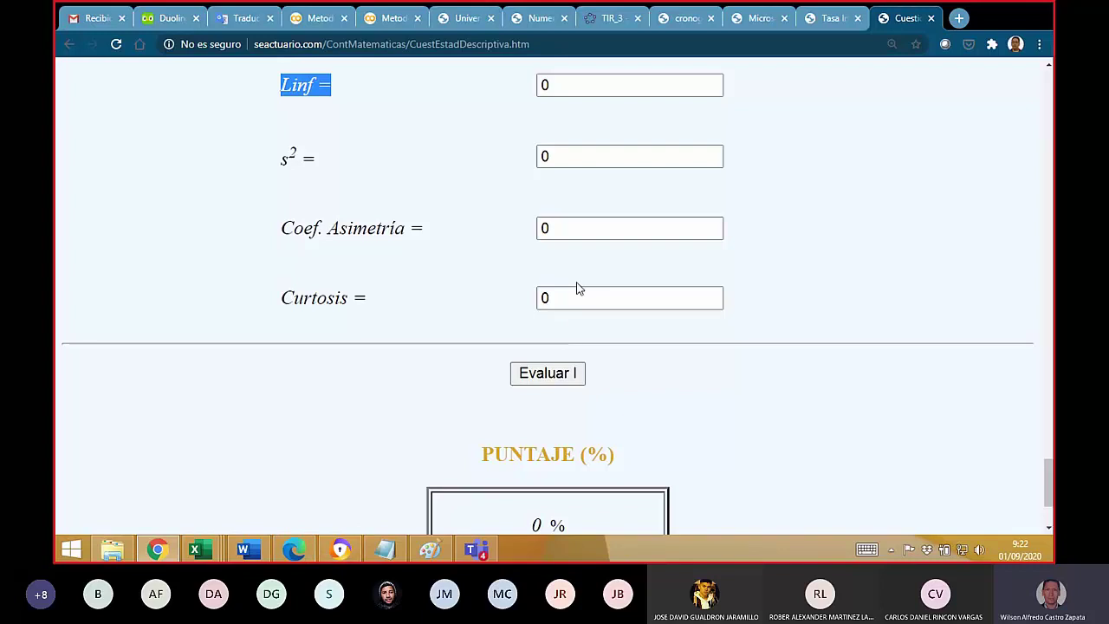
pyautogui.scroll(2, 577, 286)
pyautogui.scroll(-2, 577, 287)
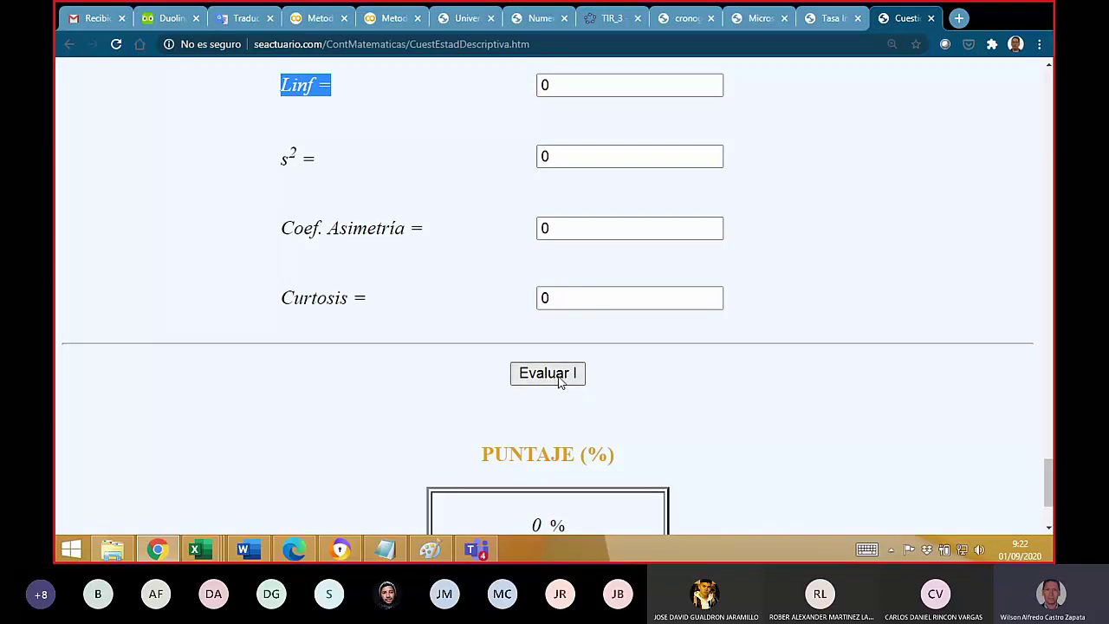
# - Select and copy the complete list of generated x values from the questionnaire's Datos x section
pyautogui.scroll(12, 469, 384)
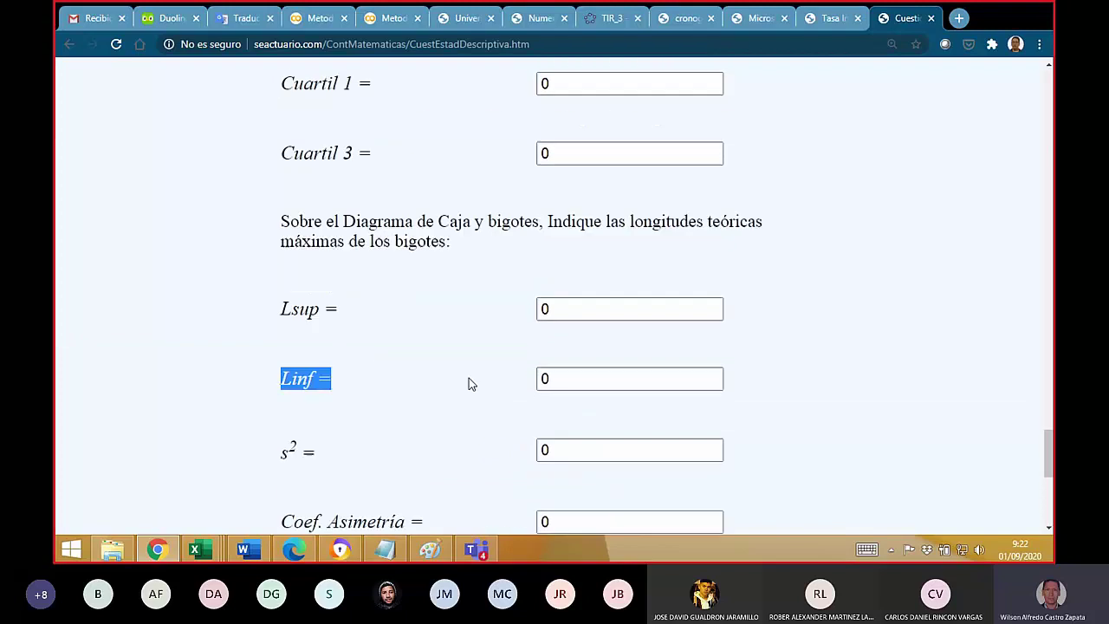
pyautogui.scroll(10, 469, 384)
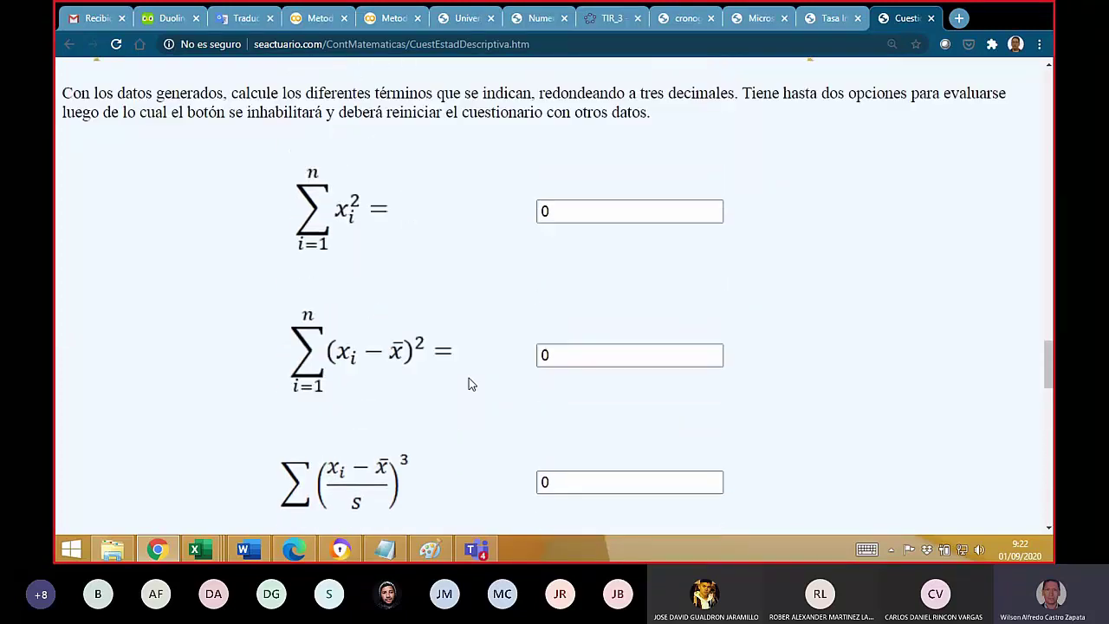
pyautogui.scroll(4, 468, 382)
pyautogui.scroll(-5, 468, 381)
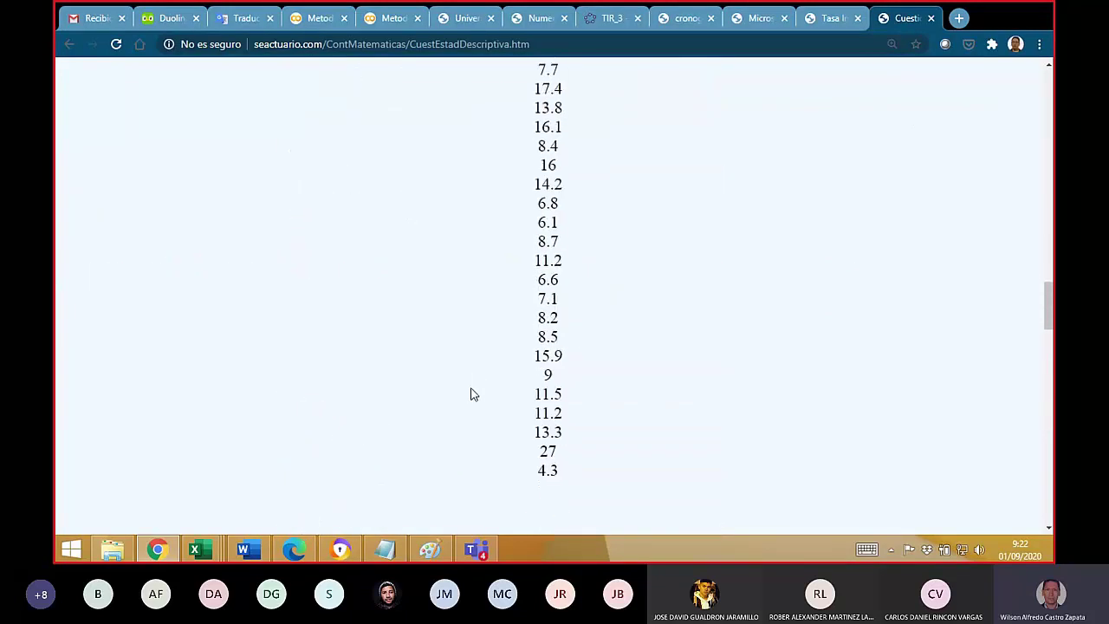
pyautogui.scroll(11, 473, 390)
pyautogui.scroll(8, 468, 392)
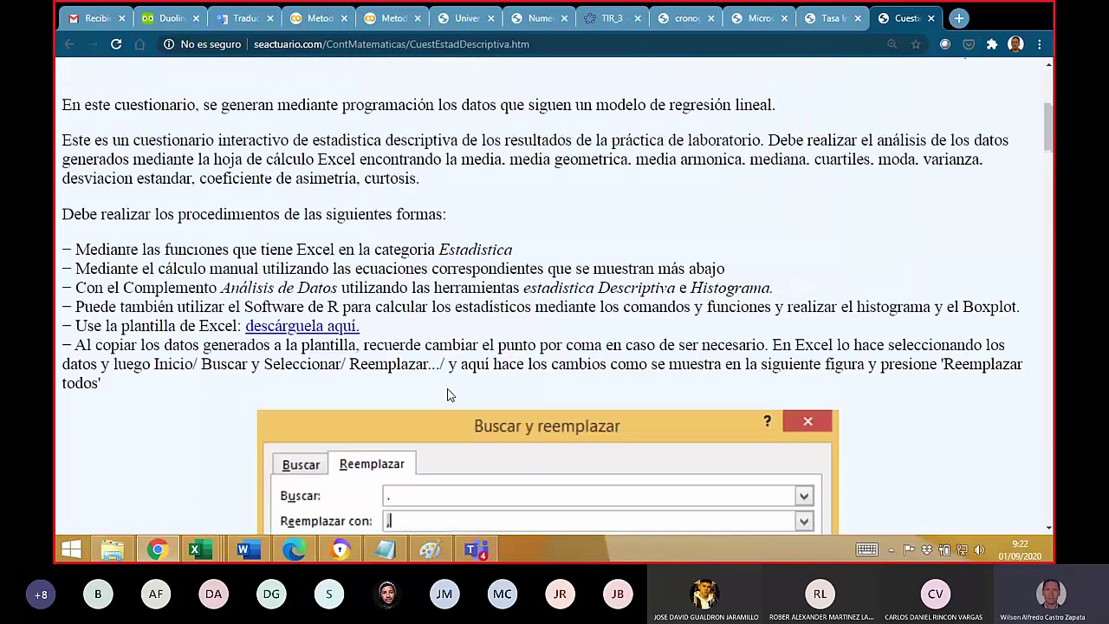
pyautogui.scroll(-3, 447, 390)
pyautogui.scroll(-10, 564, 477)
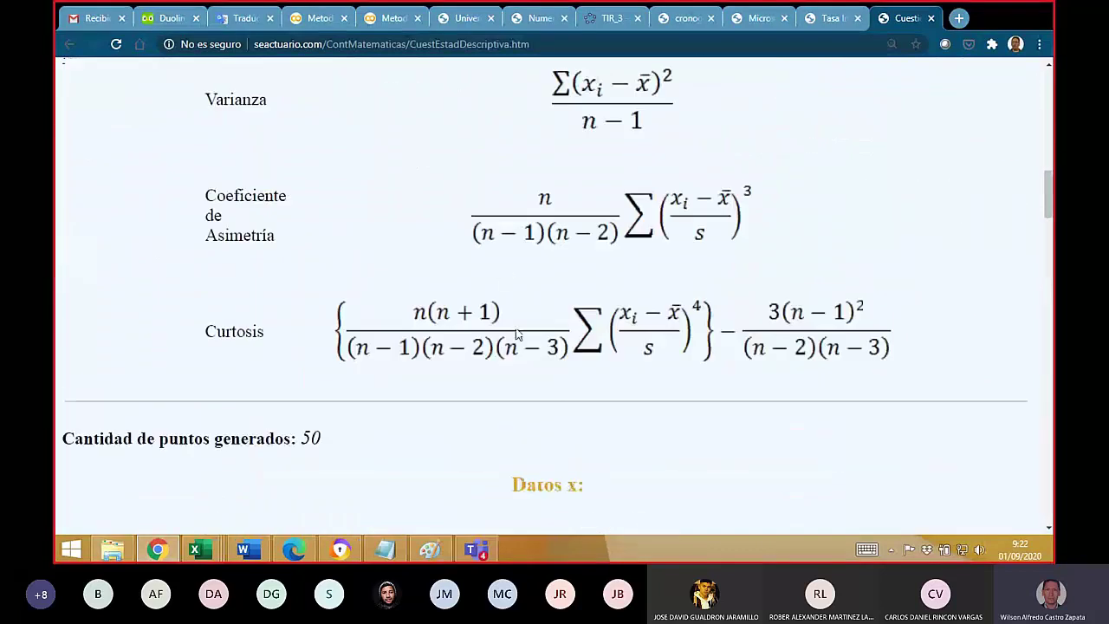
pyautogui.moveTo(538, 270); pyautogui.dragTo(568, 425)
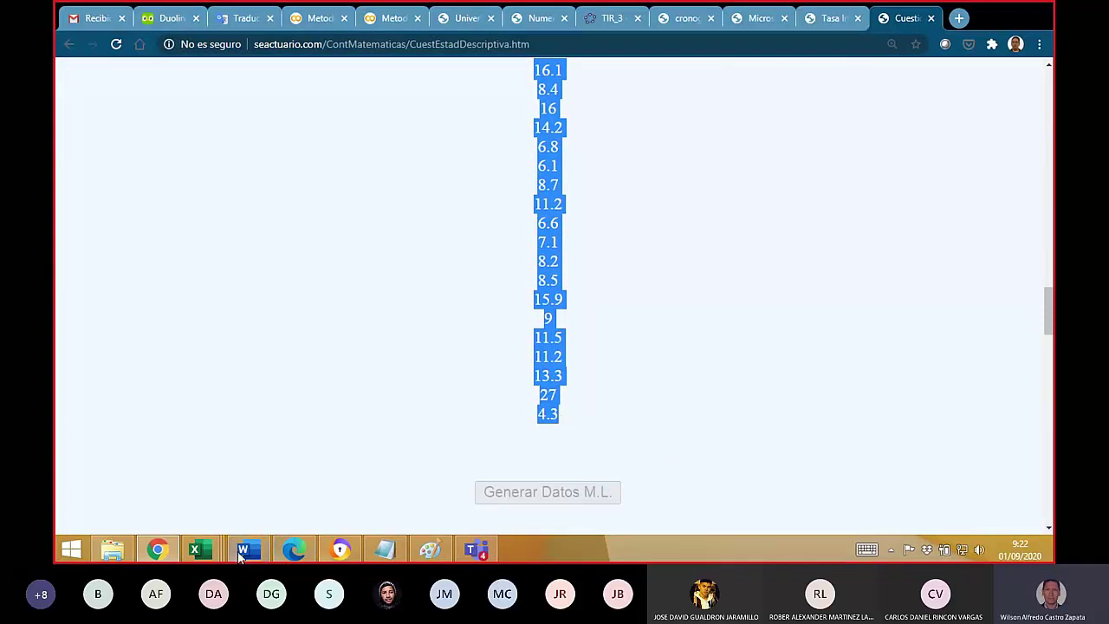
# - Switch to the Plant_EstadisticaDescritiva (1) workbook in Excel and paste the copied values into the Estad. Descriptiva sheet's X column from B6
pyautogui.moveTo(210, 553)
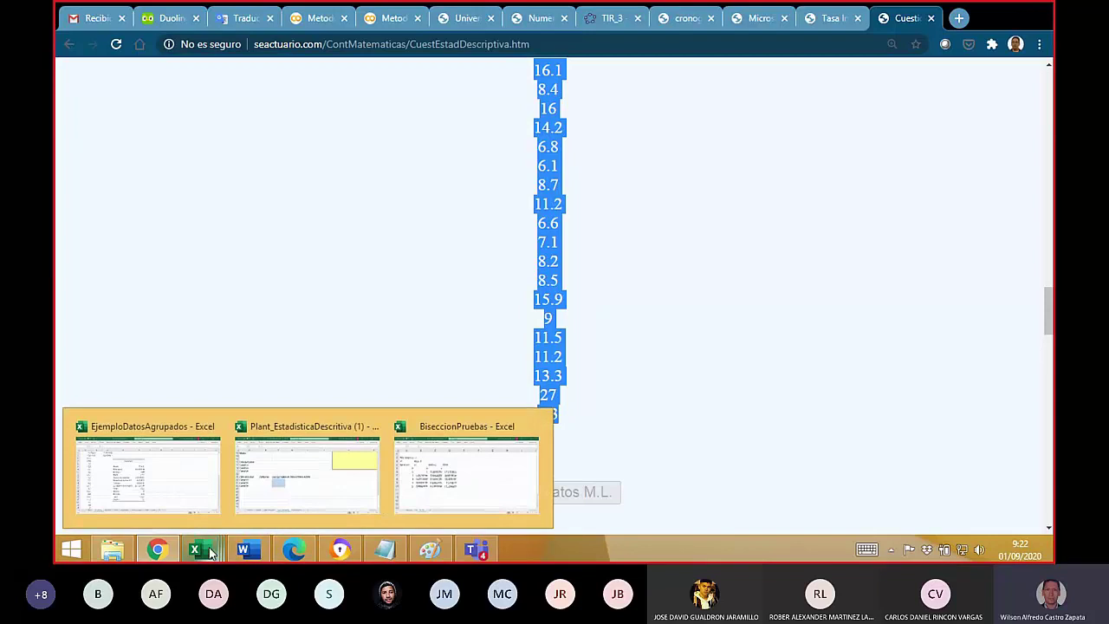
pyautogui.click(292, 461)
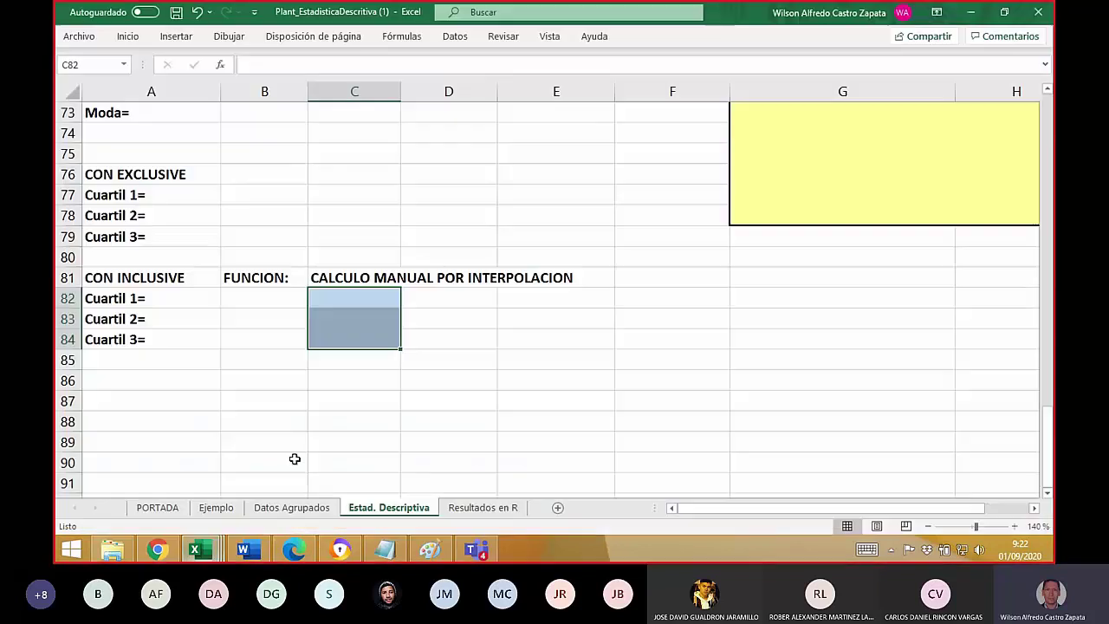
pyautogui.scroll(5, 281, 306)
pyautogui.scroll(-3, 282, 305)
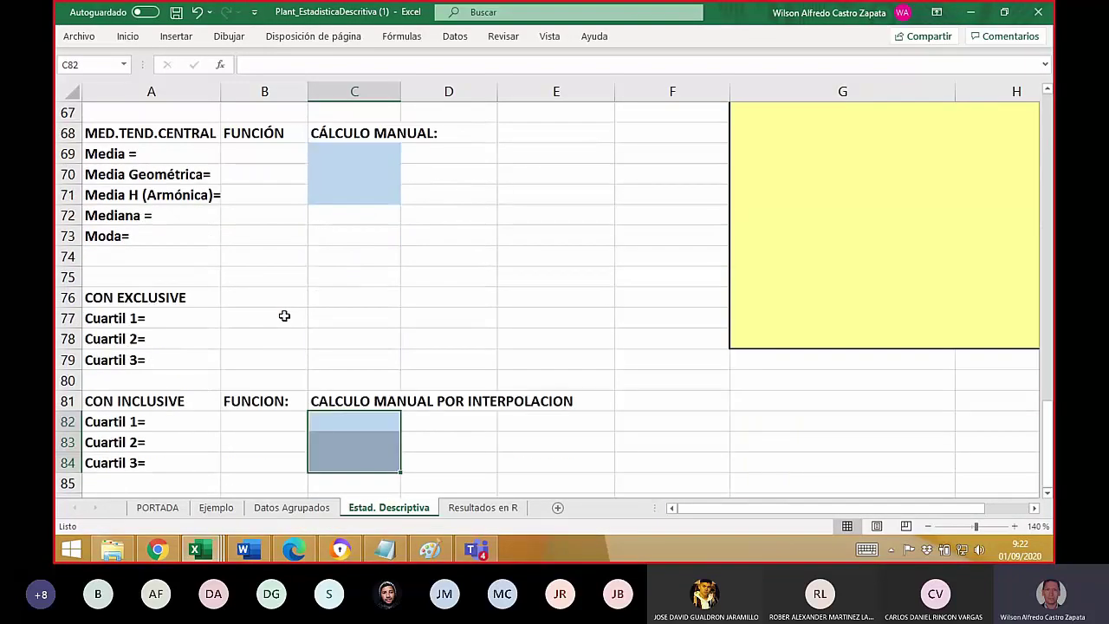
pyautogui.hotkey('alt', 'Tab')
pyautogui.scroll(10, 569, 395)
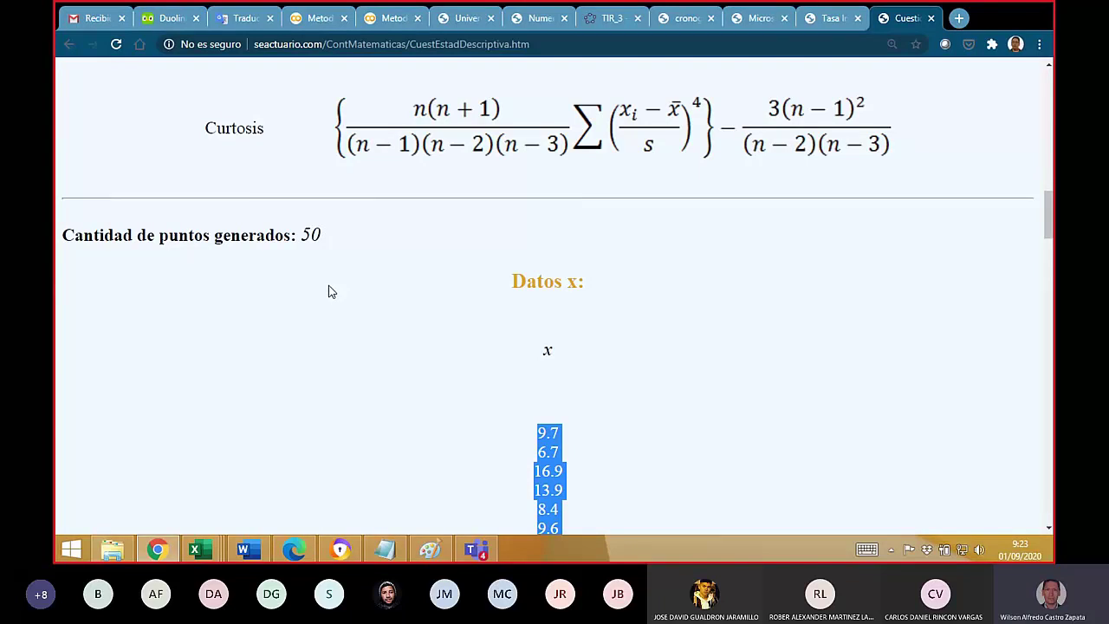
pyautogui.hotkey('alt', 'Tab')
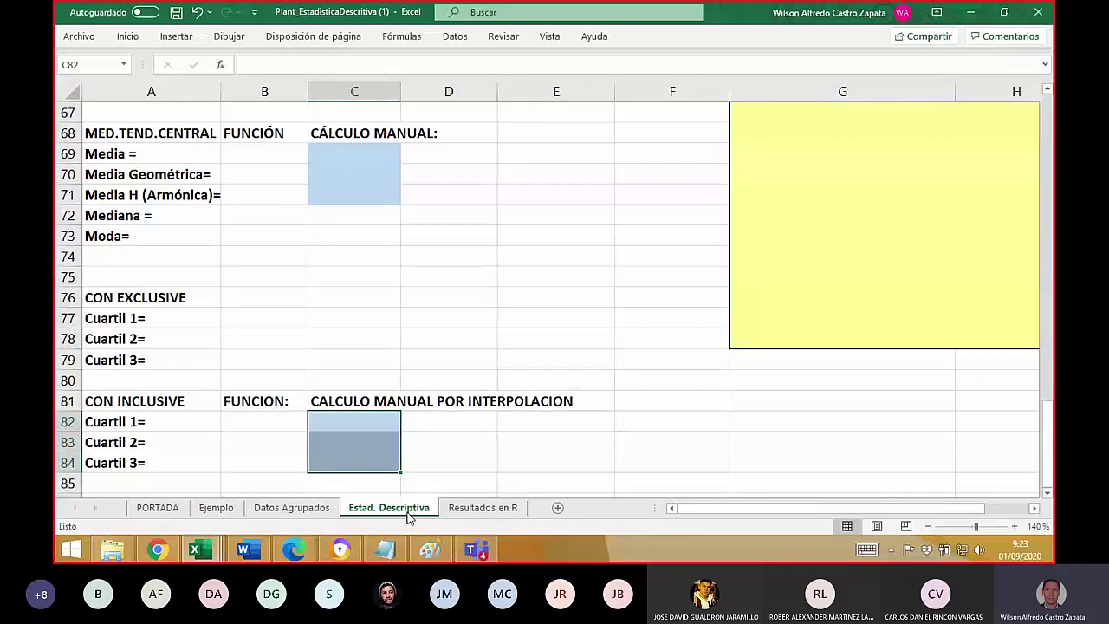
pyautogui.scroll(15, 257, 344)
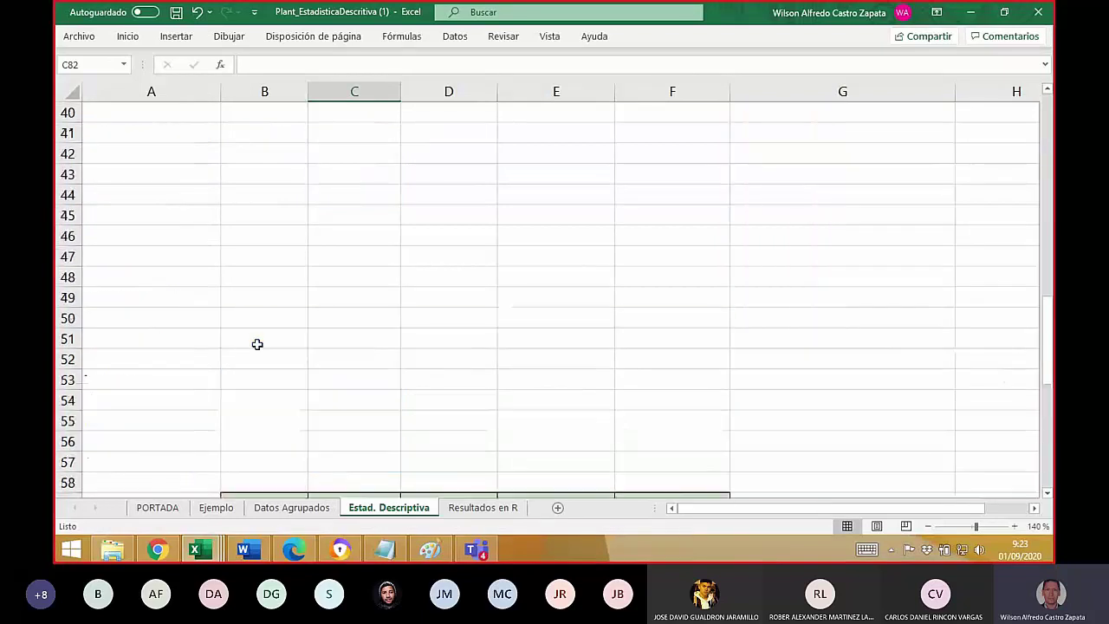
pyautogui.scroll(7, 257, 344)
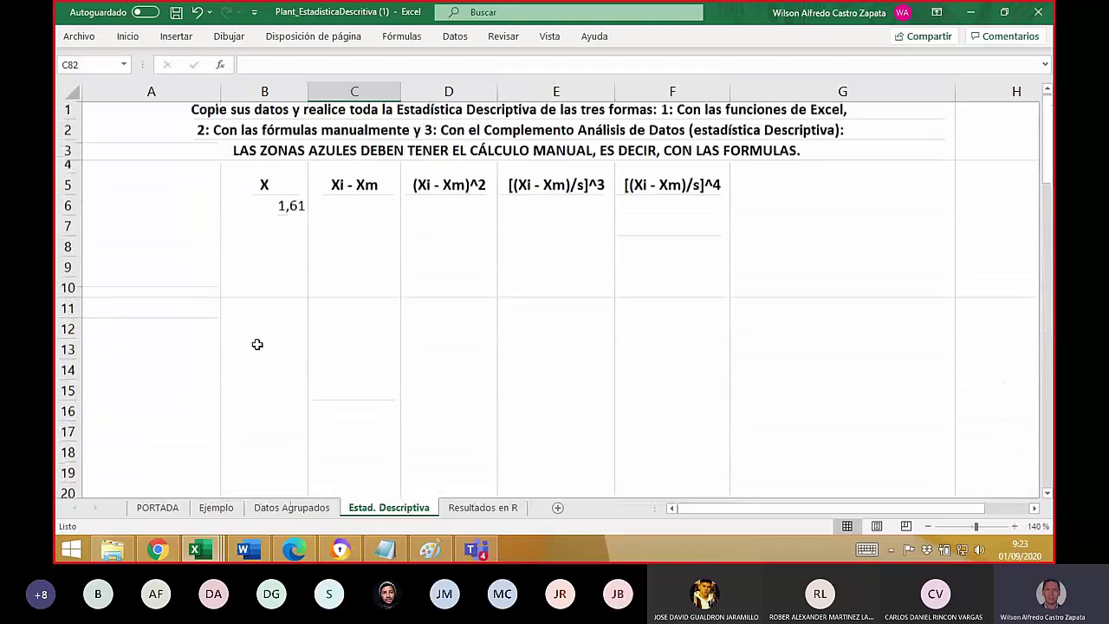
pyautogui.click(272, 205)
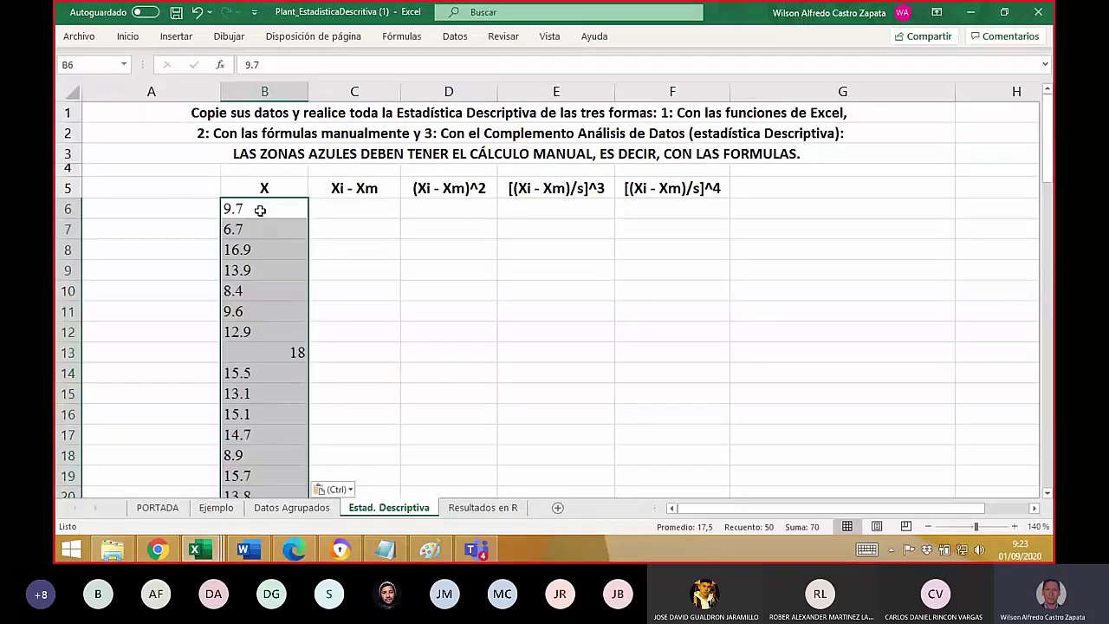
# - Insert two blank rows at row 56, between the last x value and the SUMAS row
pyautogui.scroll(-11, 272, 299)
pyautogui.scroll(-3, 273, 305)
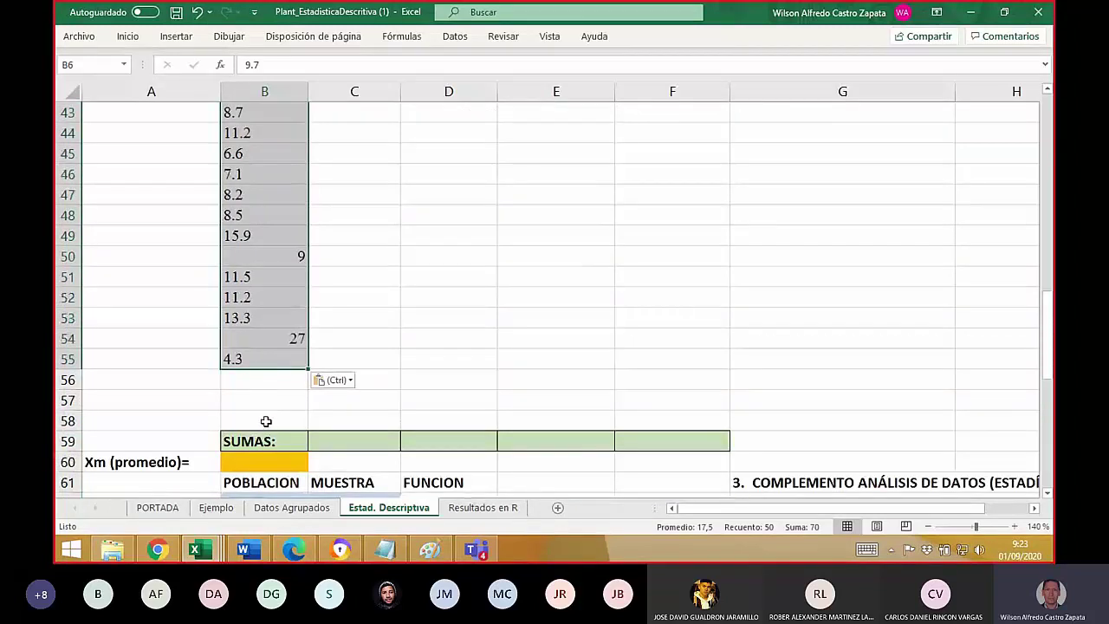
pyautogui.click(68, 380)
pyautogui.moveTo(69, 379); pyautogui.dragTo(68, 396)
pyautogui.rightClick(67, 380)
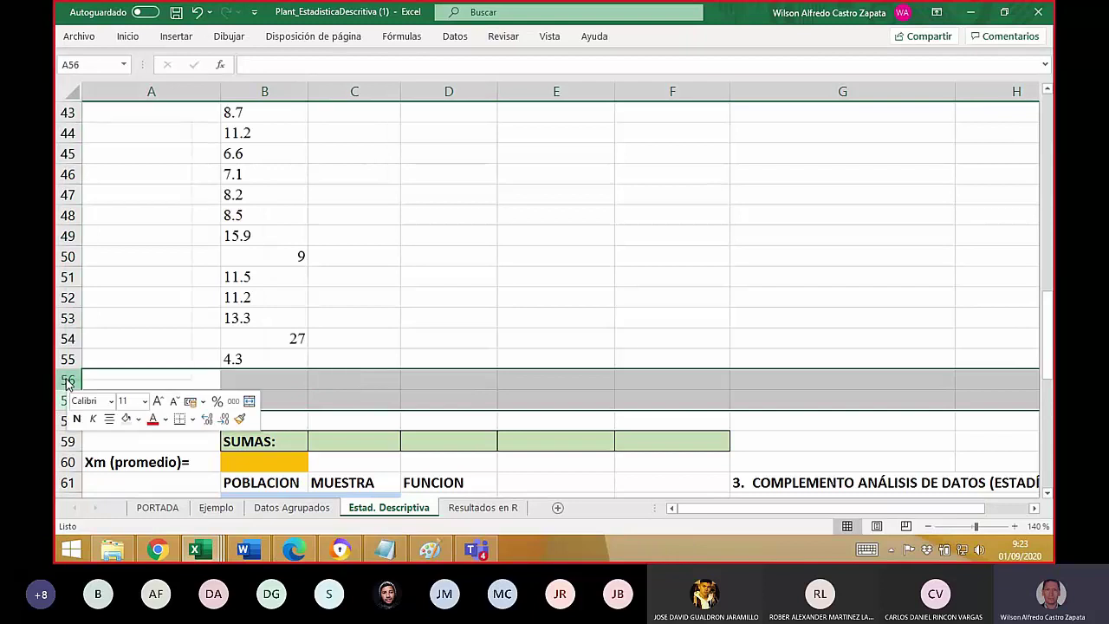
pyautogui.click(112, 241)
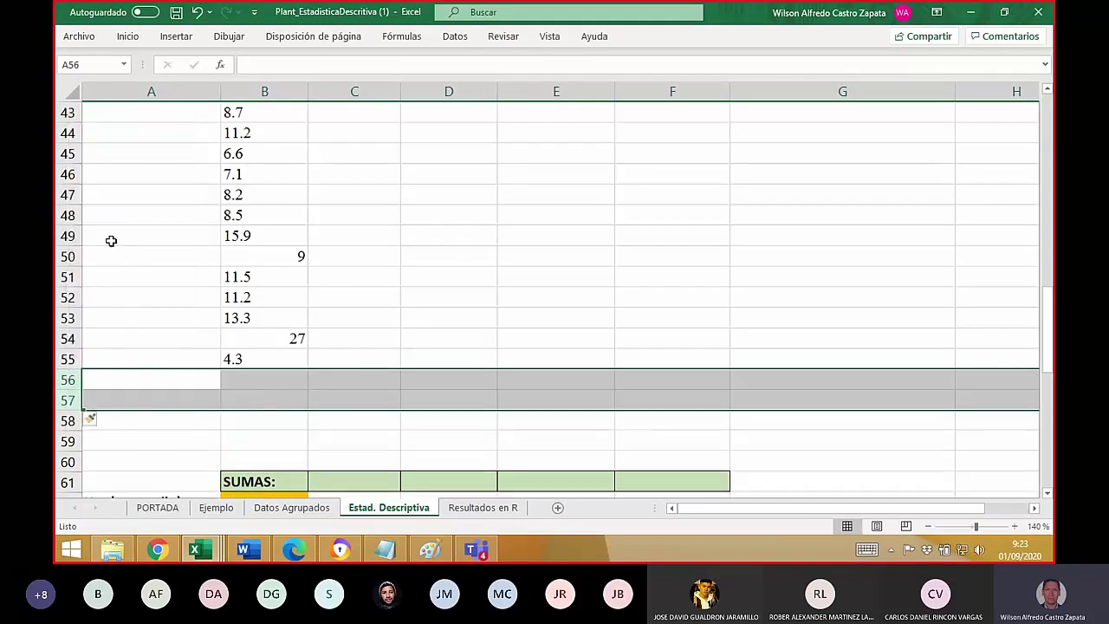
pyautogui.click(163, 423)
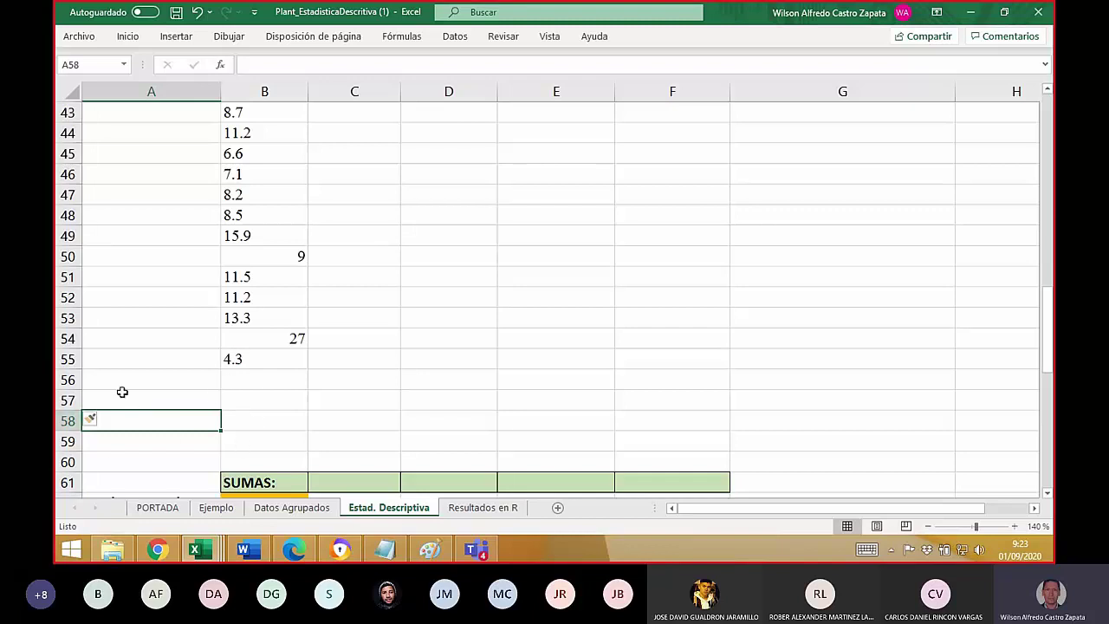
# - Delete empty rows 56 to 60 so the SUMAS row directly follows the last x value
pyautogui.moveTo(63, 381); pyautogui.dragTo(68, 461)
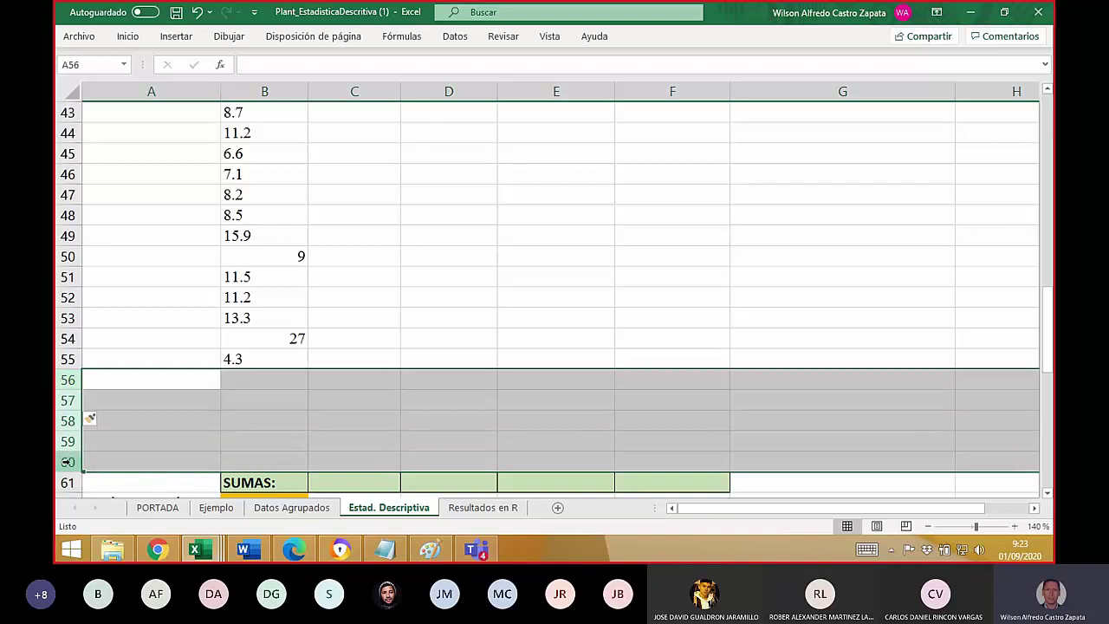
pyautogui.rightClick(62, 380)
pyautogui.click(111, 263)
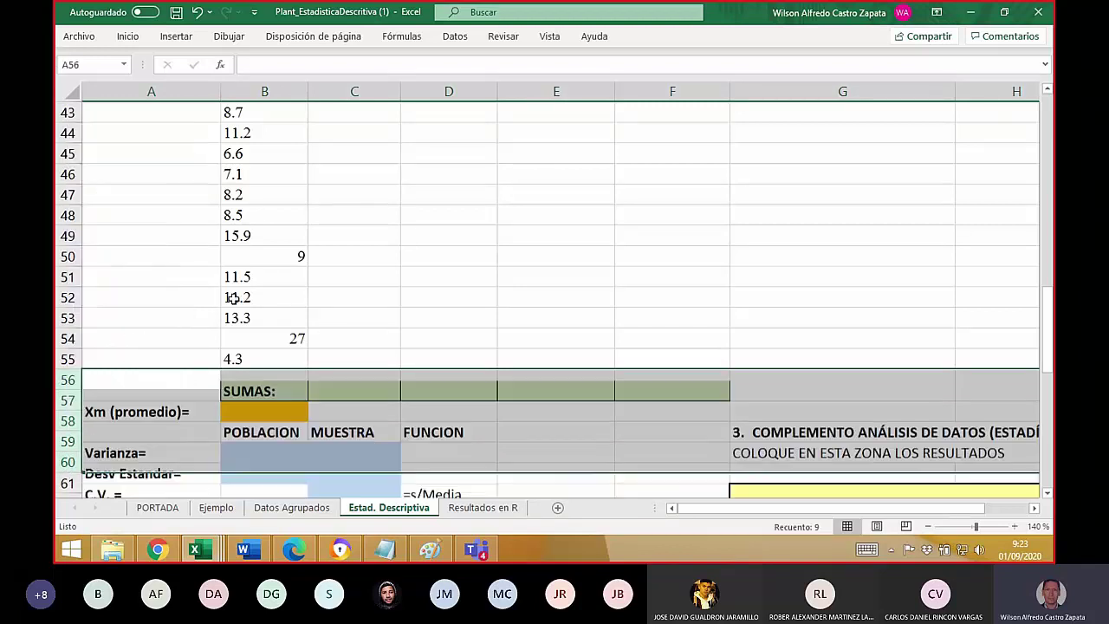
# - Replace every decimal point with a comma in the pasted X values, B6 to B55
pyautogui.scroll(14, 386, 341)
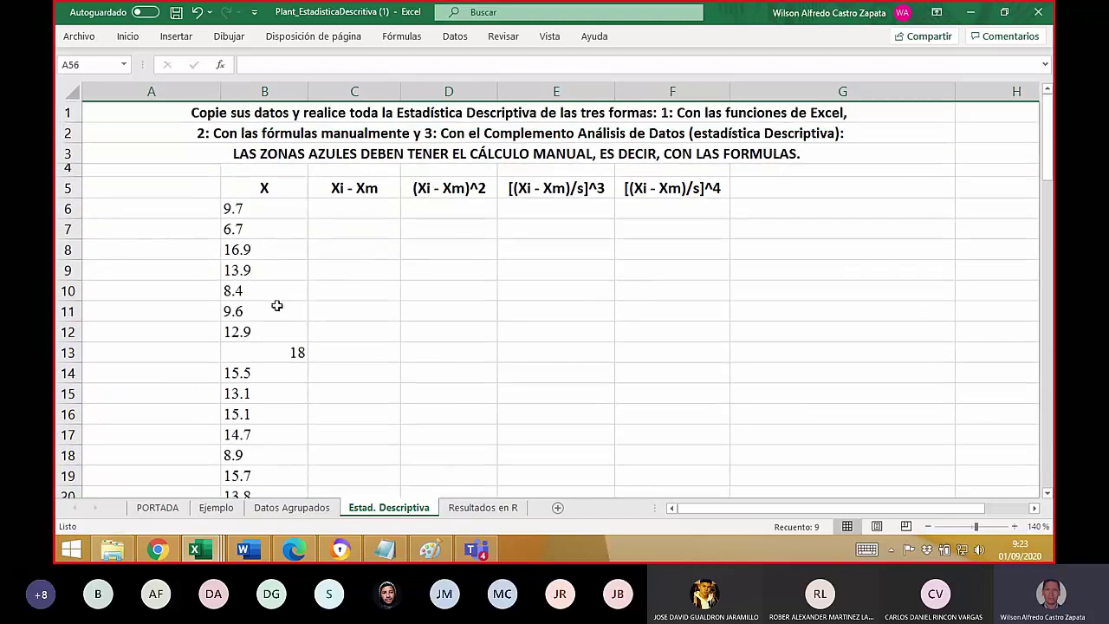
pyautogui.moveTo(238, 208); pyautogui.dragTo(251, 398)
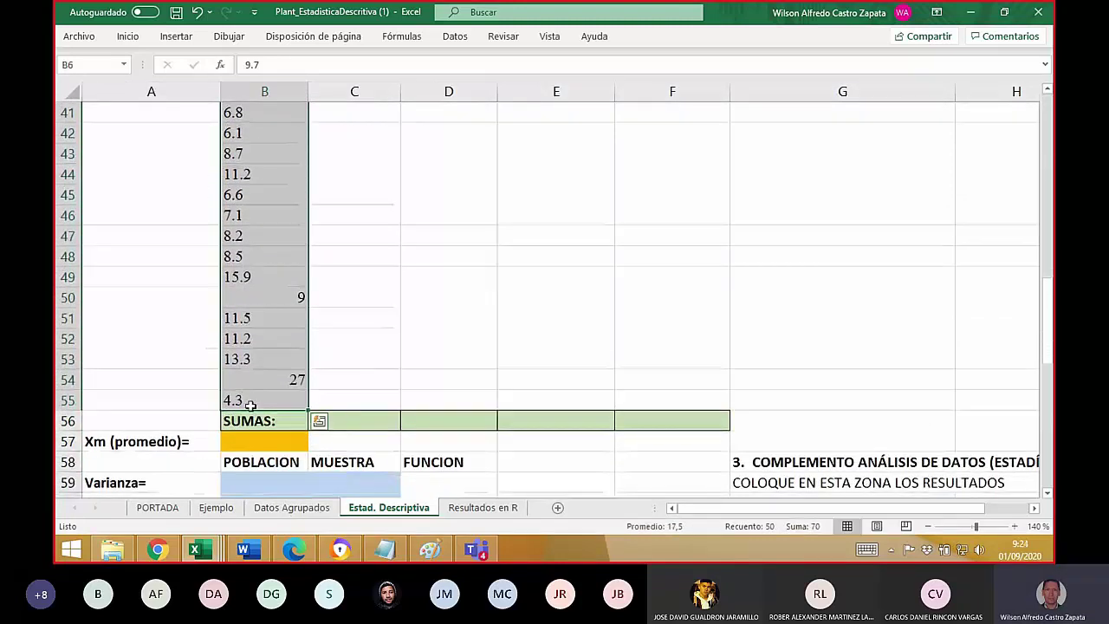
pyautogui.click(126, 41)
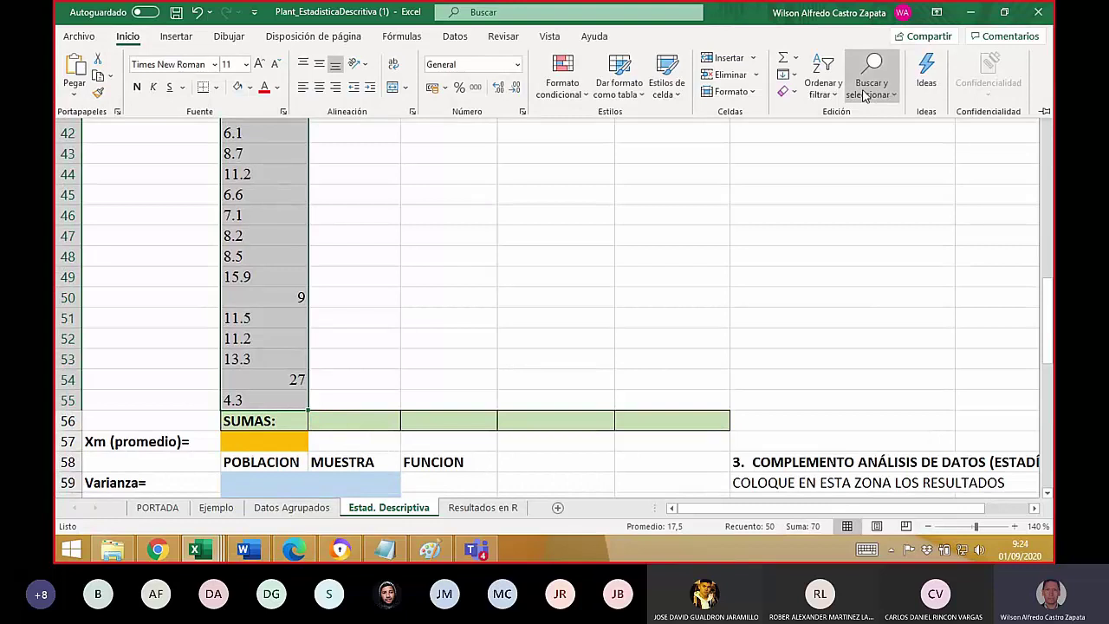
pyautogui.click(863, 93)
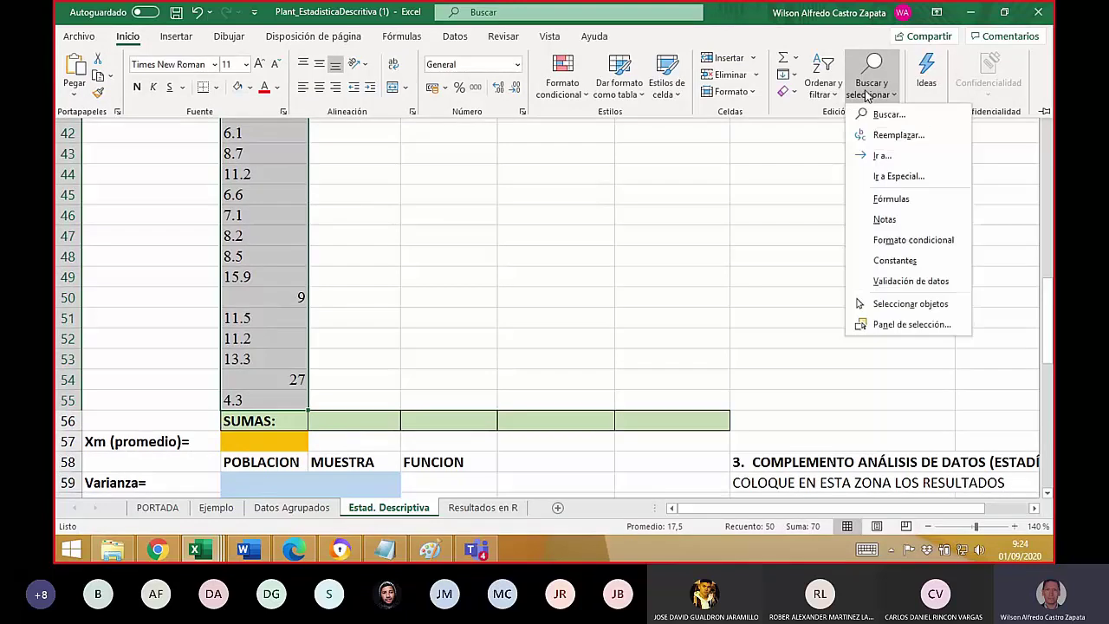
pyautogui.click(890, 136)
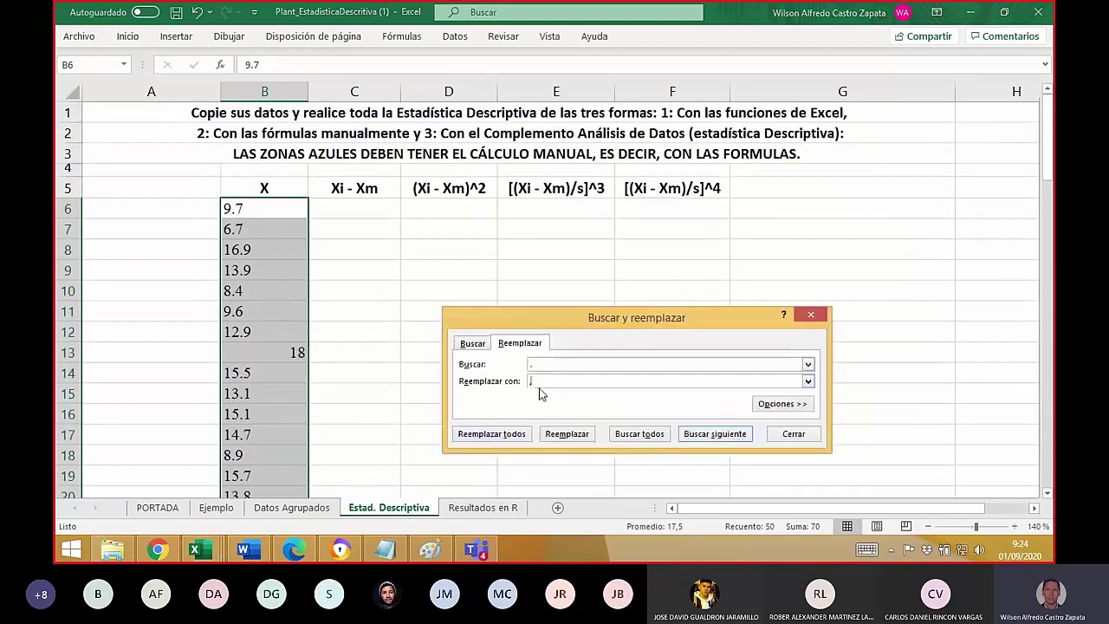
pyautogui.click(492, 433)
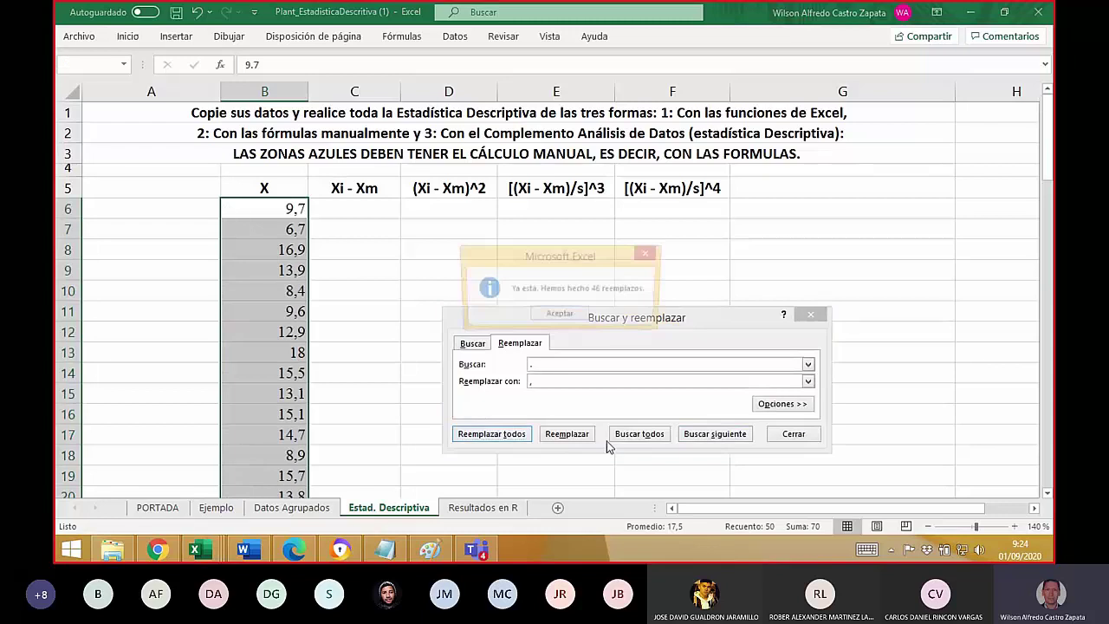
pyautogui.click(559, 315)
pyautogui.click(798, 436)
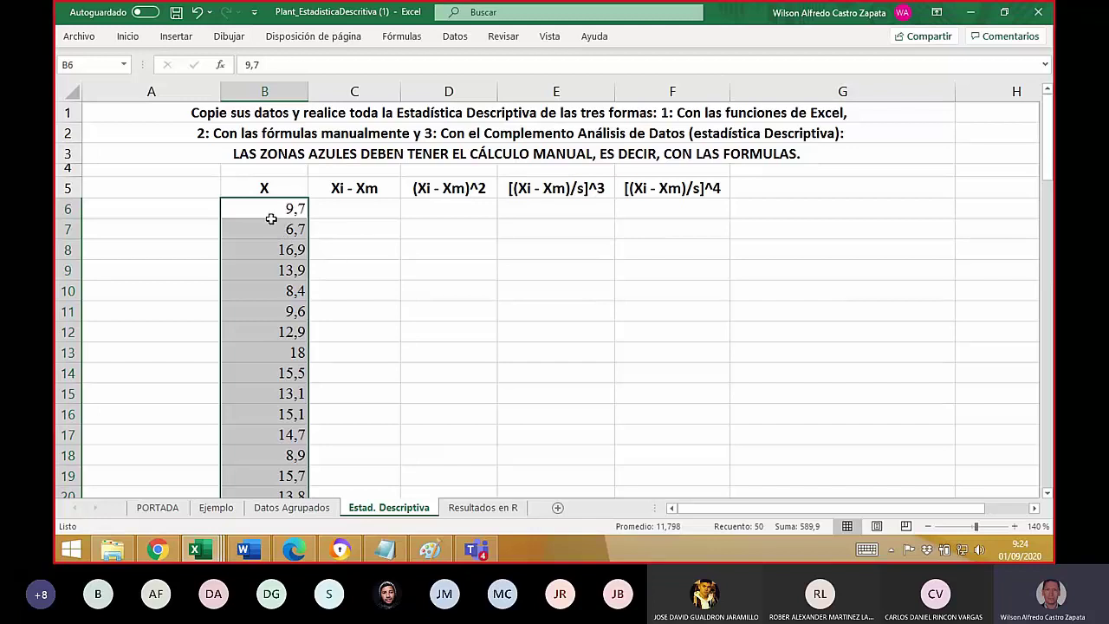
# - Enter the test formula =1*B6 in cell C6
pyautogui.click(352, 218)
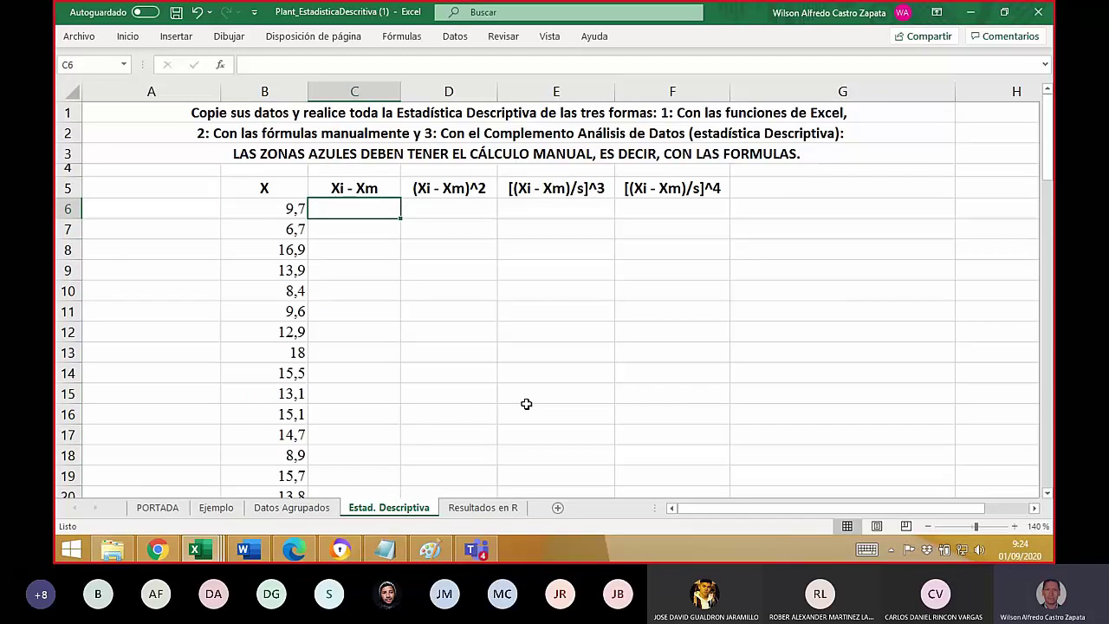
pyautogui.write('=1*')
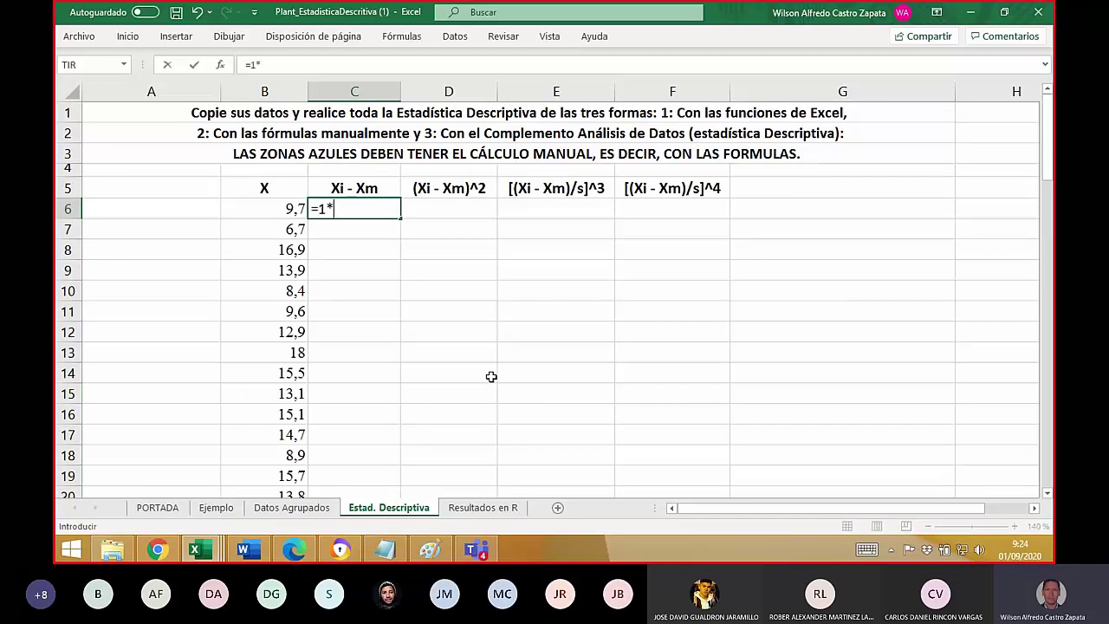
pyautogui.click(280, 210)
pyautogui.press('Return')
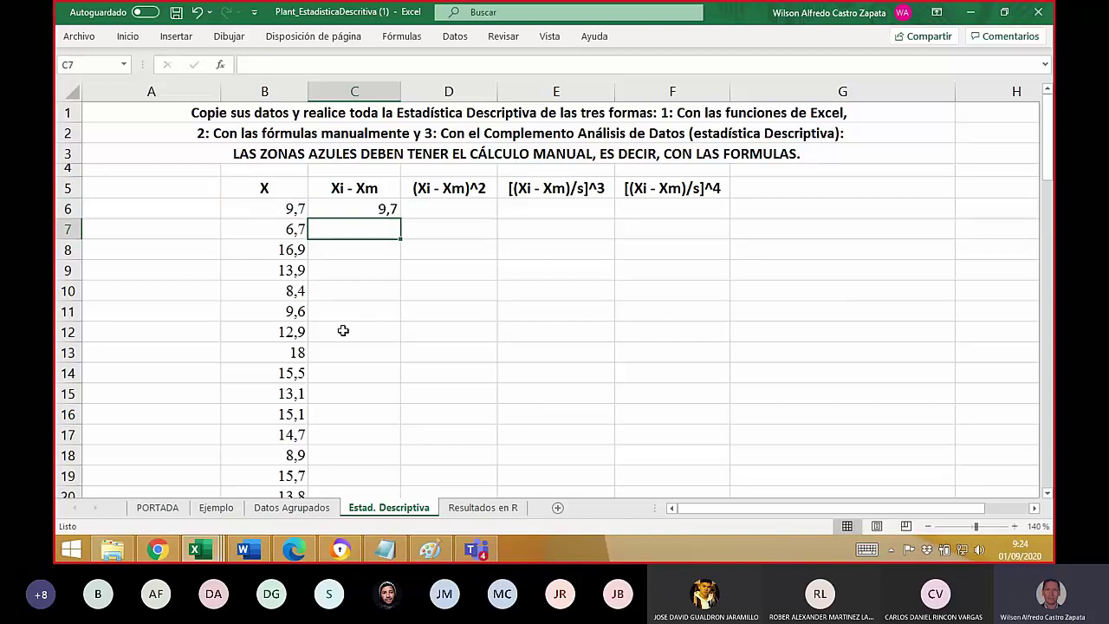
# - Change the first X value in B6 to 9.,7 and check the effect on the test formula in C6
pyautogui.doubleClick(293, 210)
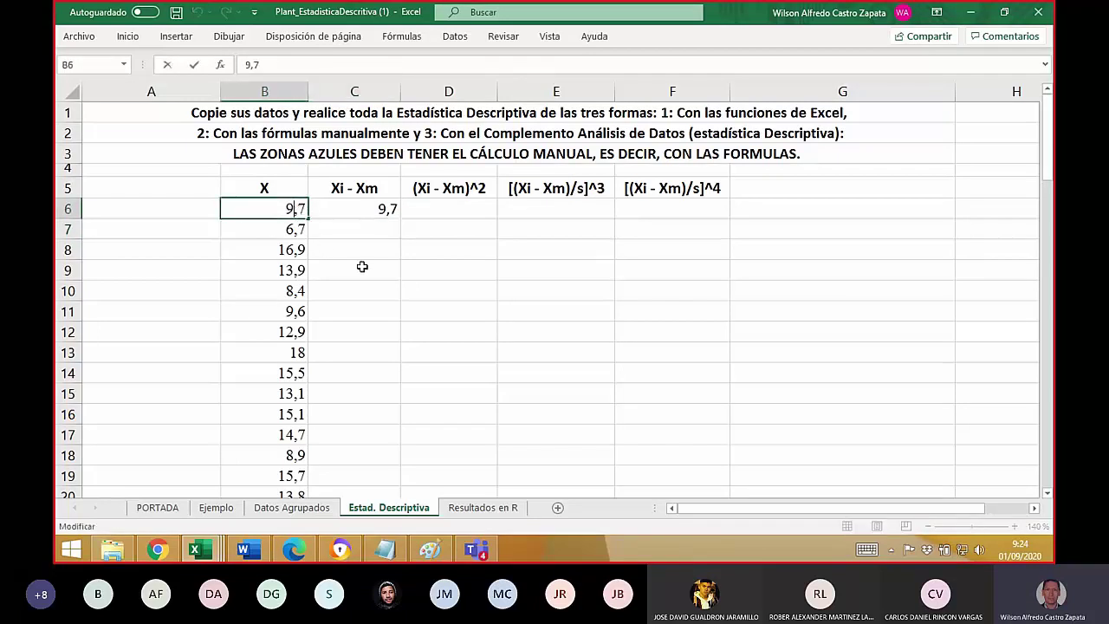
pyautogui.write(',')
pyautogui.press('Return')
pyautogui.click(366, 211)
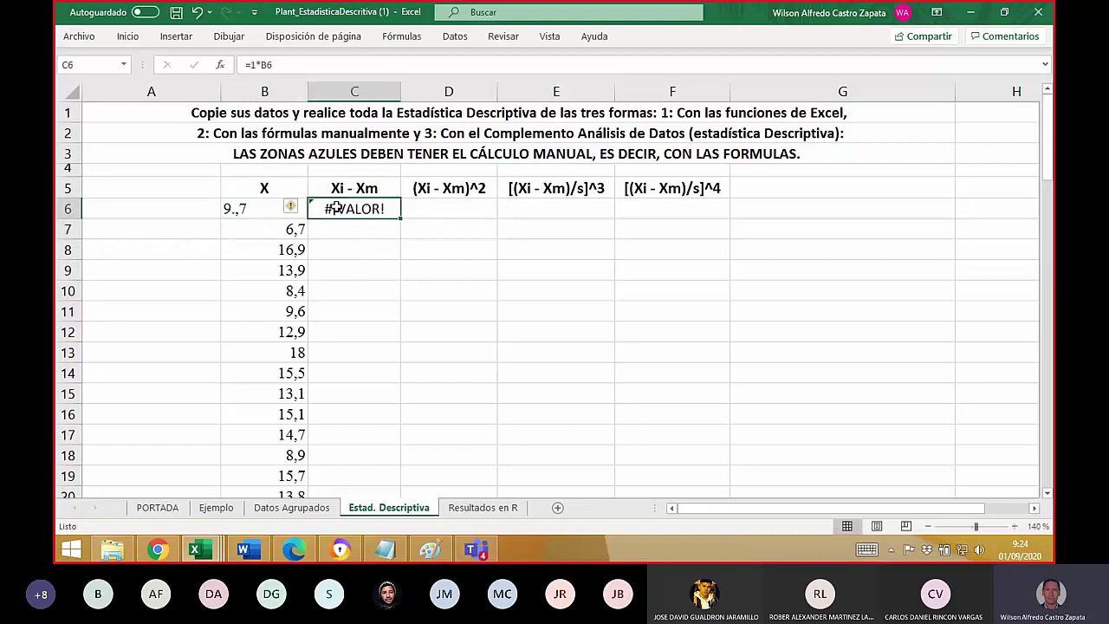
pyautogui.click(348, 223)
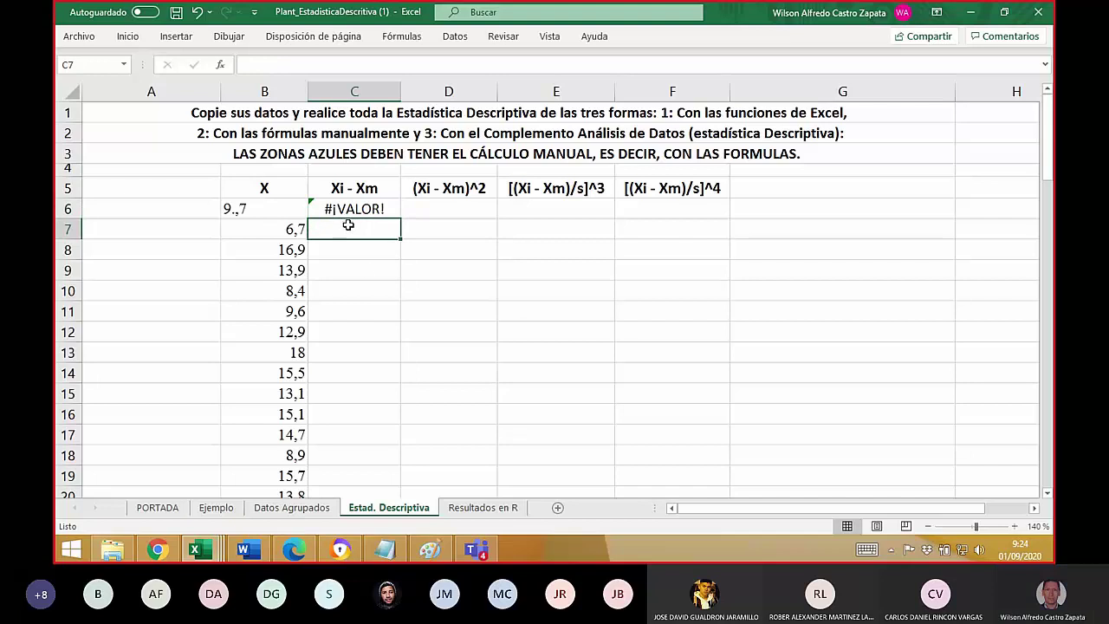
pyautogui.scroll(-5, 364, 269)
pyautogui.scroll(5, 366, 272)
pyautogui.scroll(-5, 366, 271)
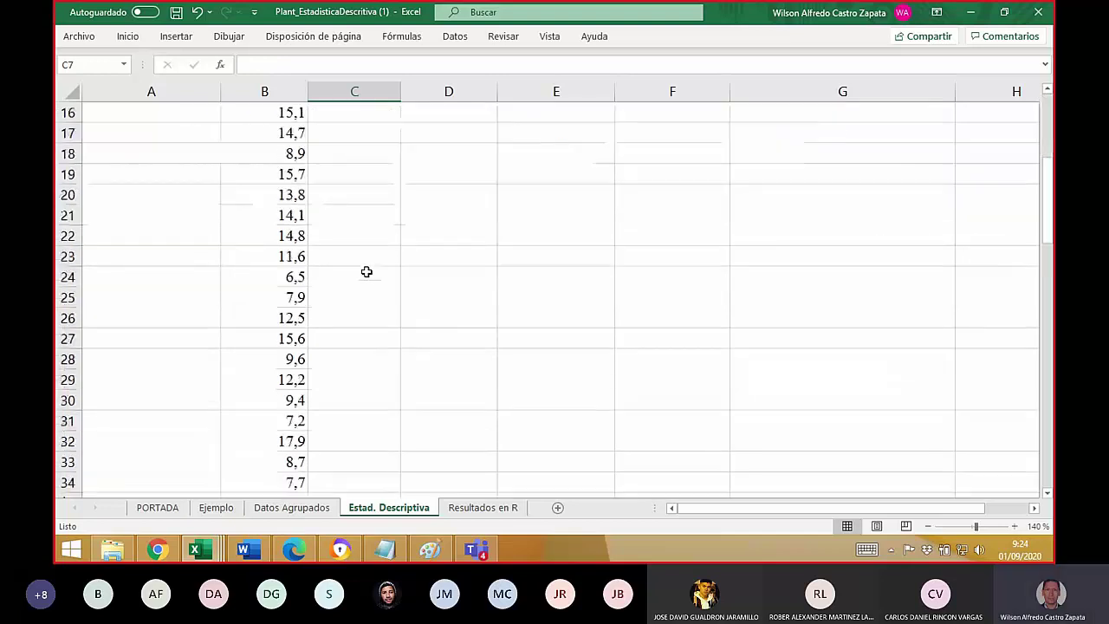
pyautogui.scroll(5, 366, 271)
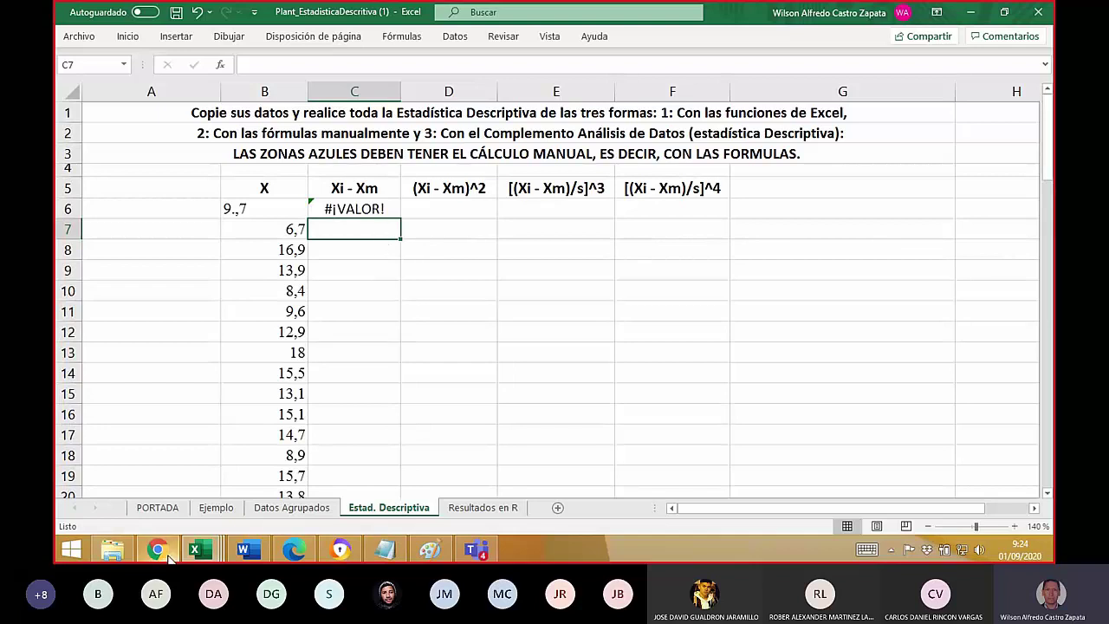
# - Switch to the seactuario.com questionnaire in Chrome and enter 2 as the sum of (xi − x̄)² in the results report
pyautogui.moveTo(170, 556)
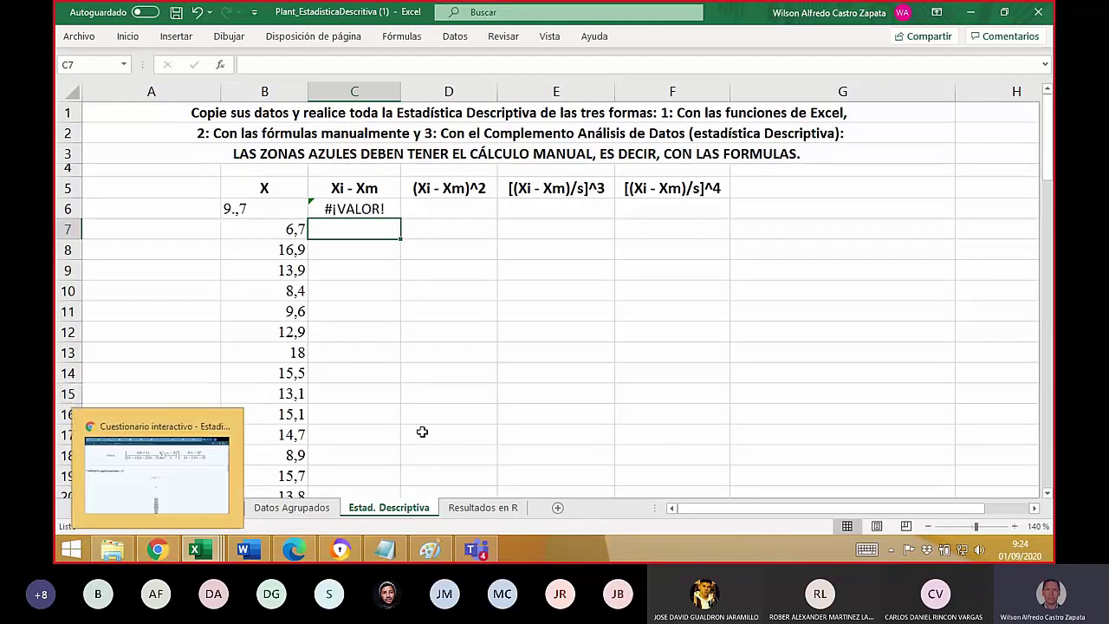
pyautogui.click(164, 552)
pyautogui.scroll(-3, 416, 306)
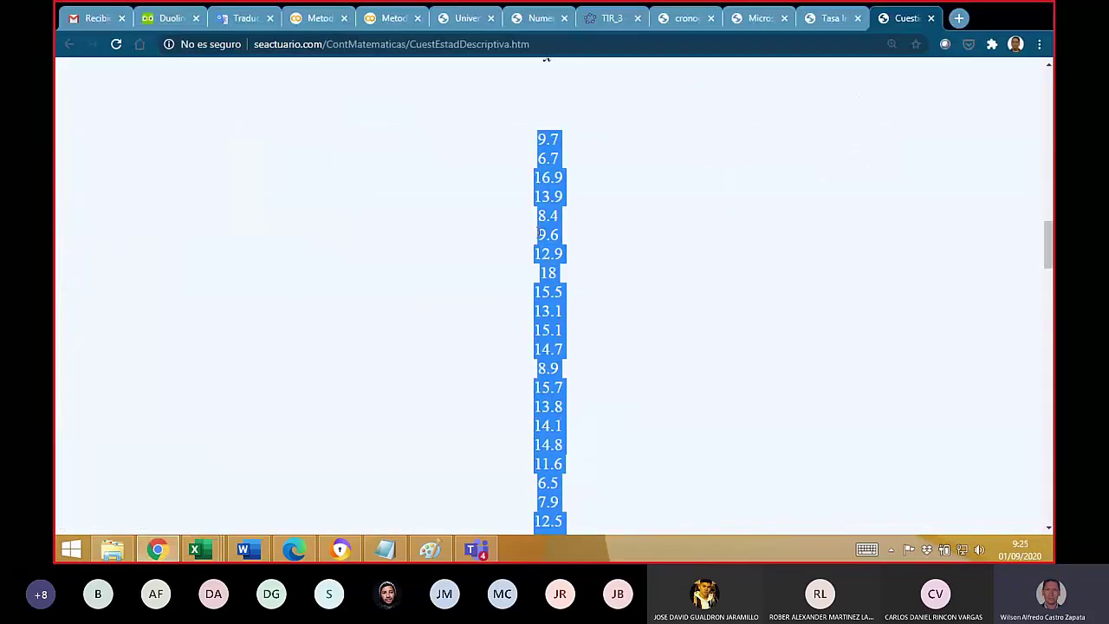
pyautogui.scroll(3, 517, 221)
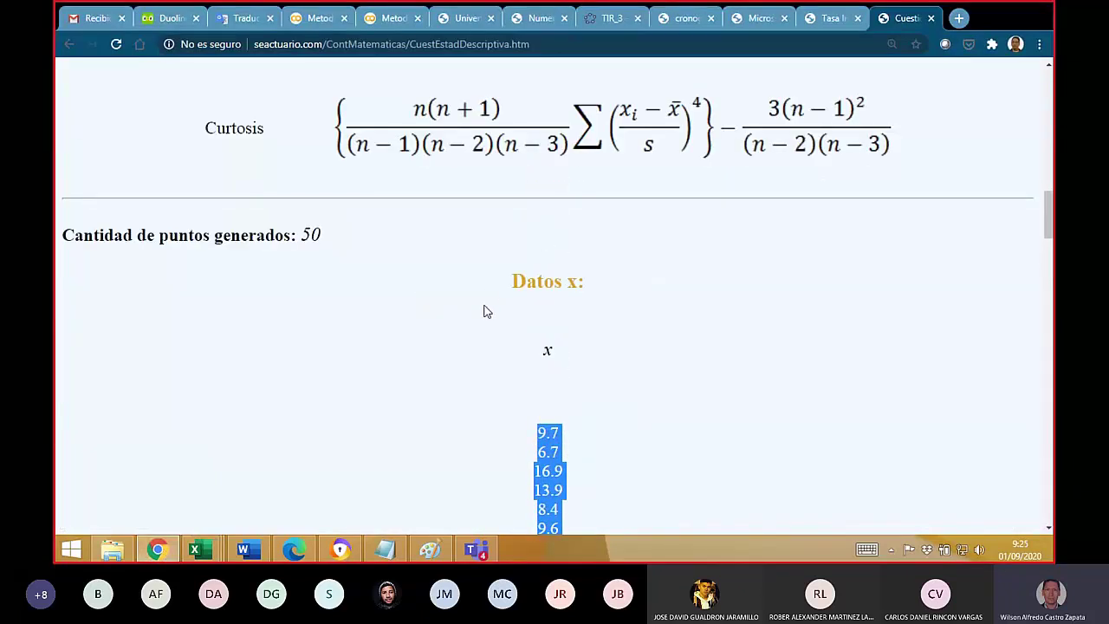
pyautogui.scroll(-2, 483, 312)
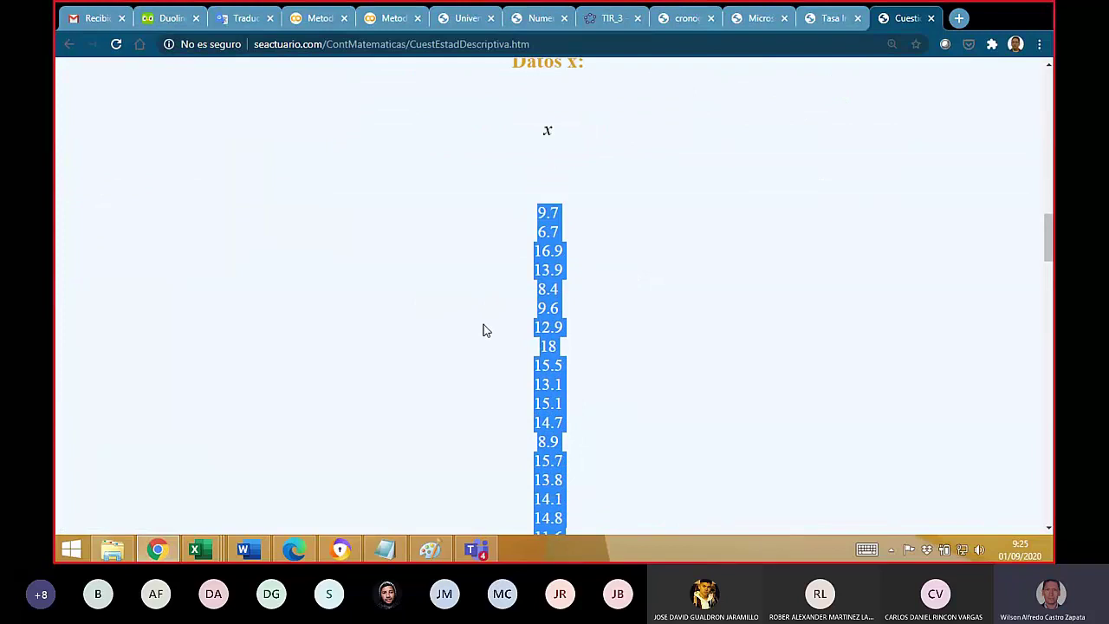
pyautogui.scroll(-12, 483, 332)
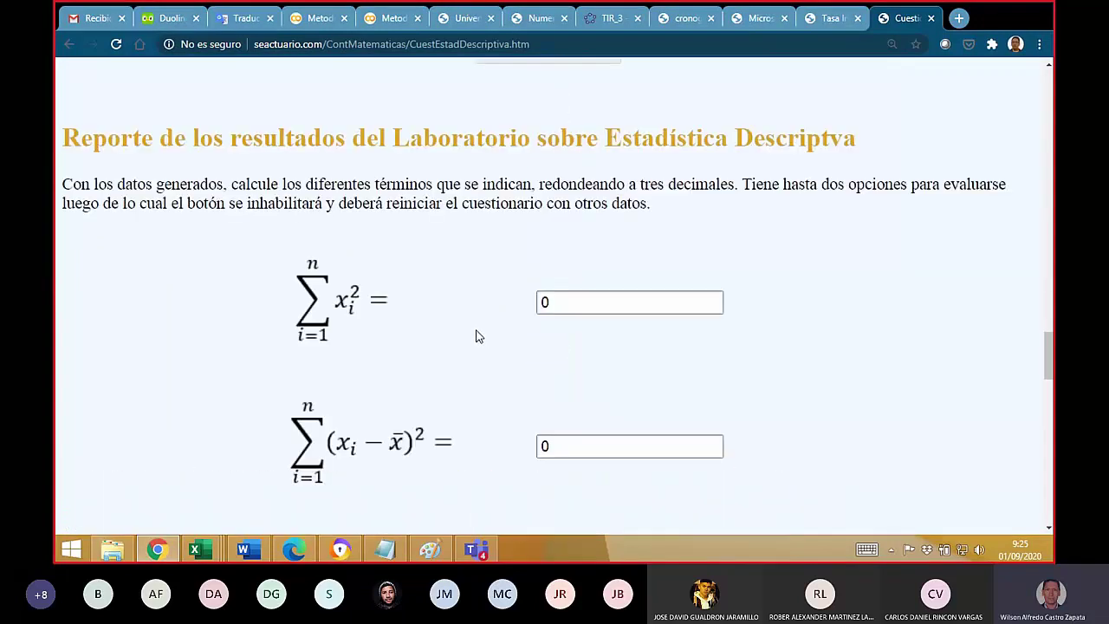
pyautogui.scroll(-2, 437, 322)
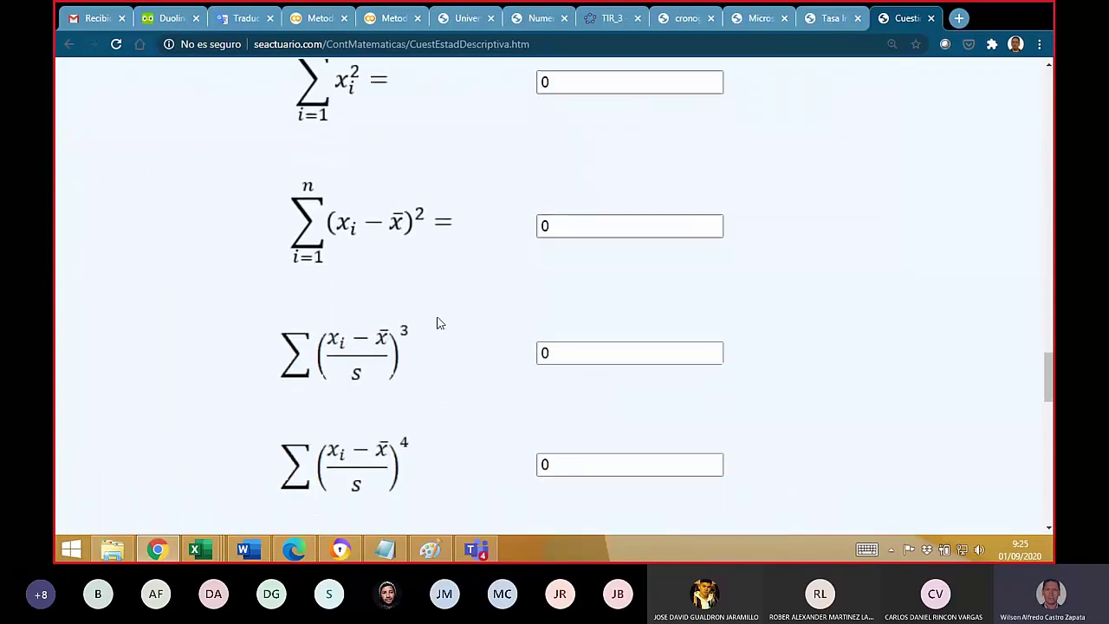
pyautogui.doubleClick(544, 225)
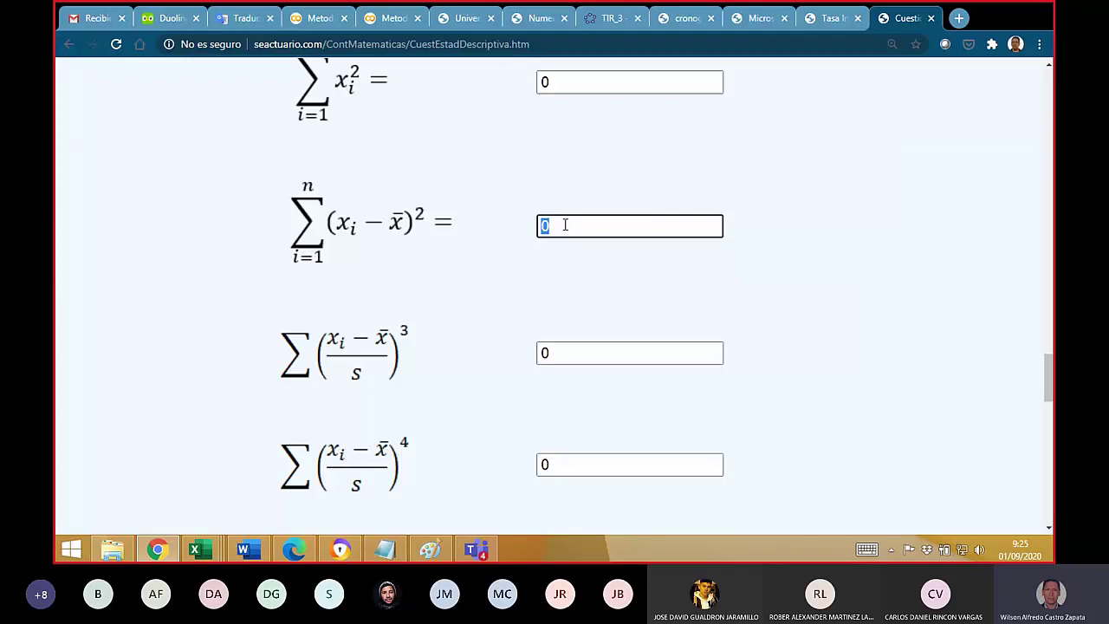
pyautogui.write('2')
pyautogui.click(542, 351)
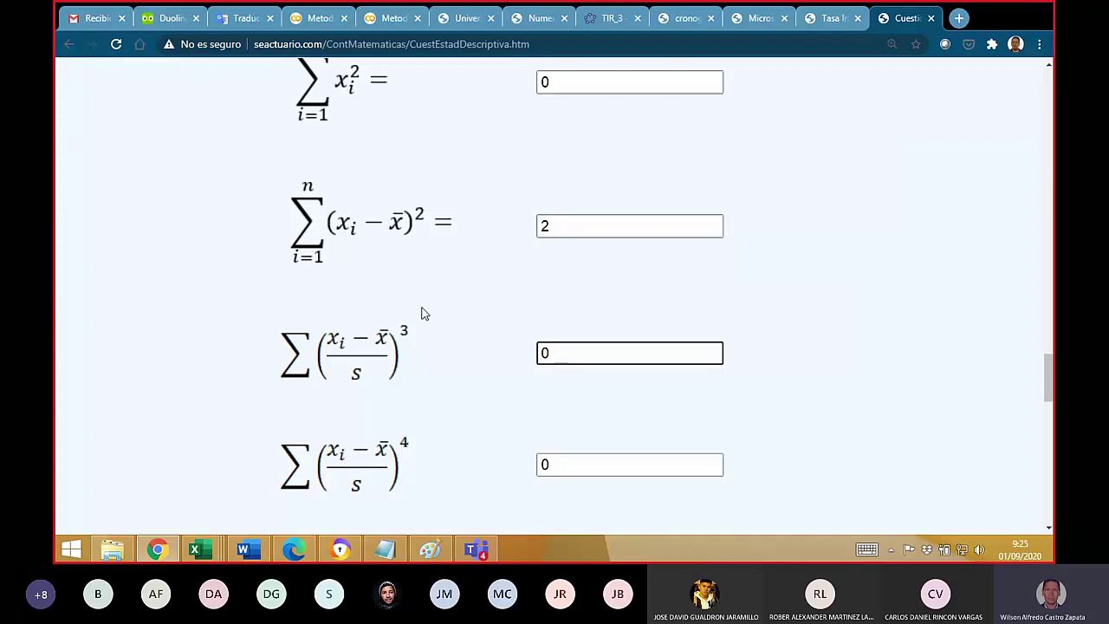
pyautogui.scroll(-1, 422, 310)
pyautogui.scroll(12, 421, 310)
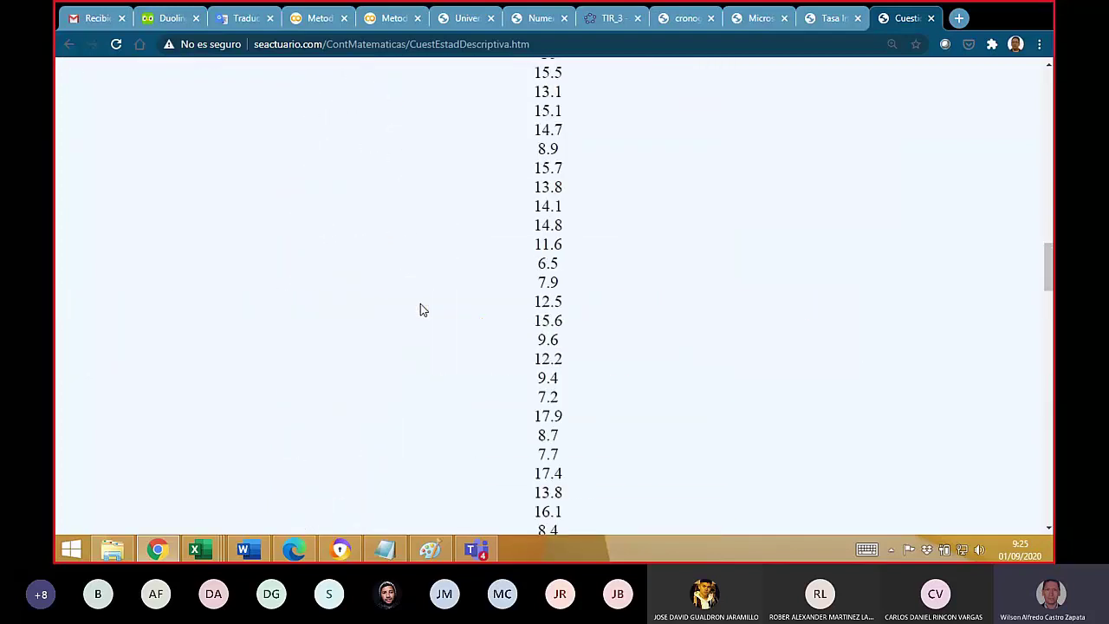
pyautogui.scroll(1, 422, 310)
pyautogui.scroll(-10, 421, 309)
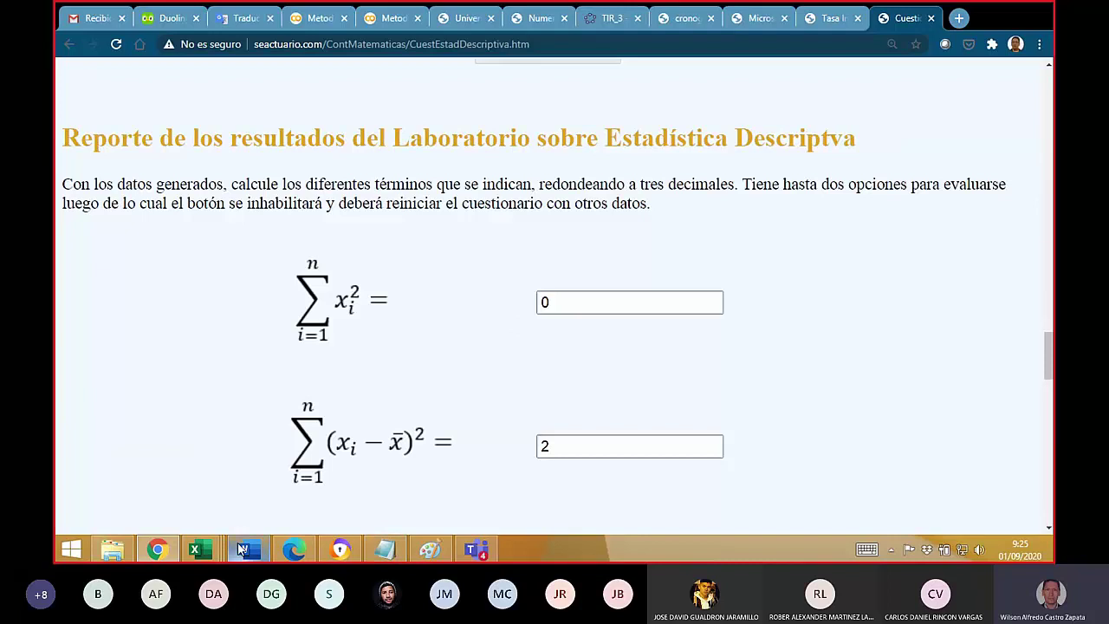
# - Switch back to the Plant_EstadisticaDescritiva (1) workbook in Excel and clear the test formula from C6
pyautogui.moveTo(222, 560)
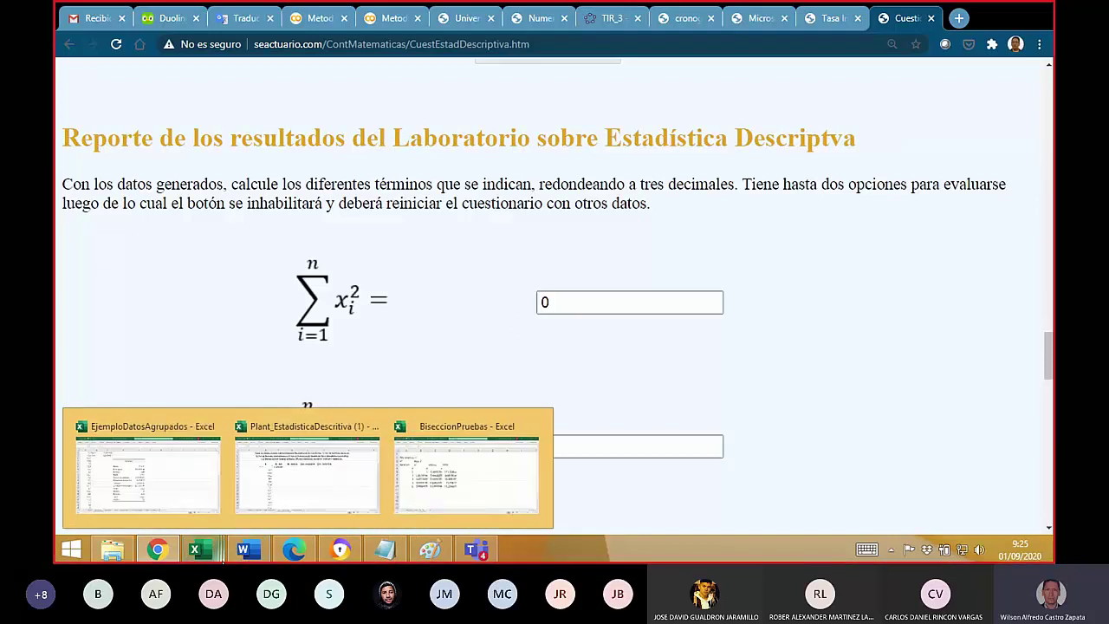
pyautogui.click(302, 483)
pyautogui.moveTo(341, 213); pyautogui.dragTo(693, 416)
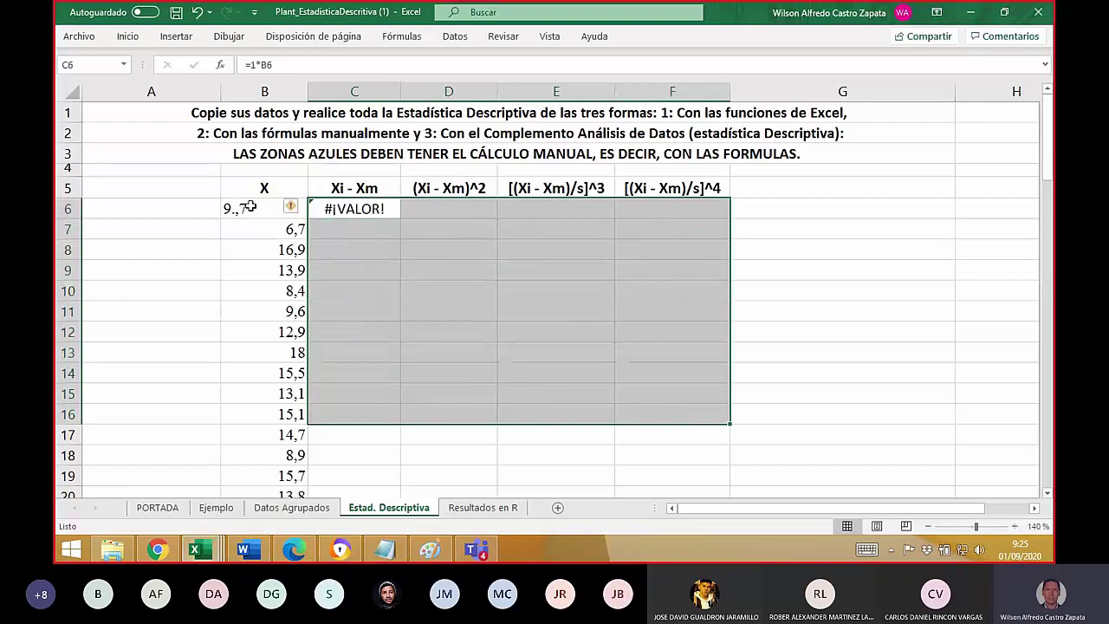
pyautogui.click(351, 208)
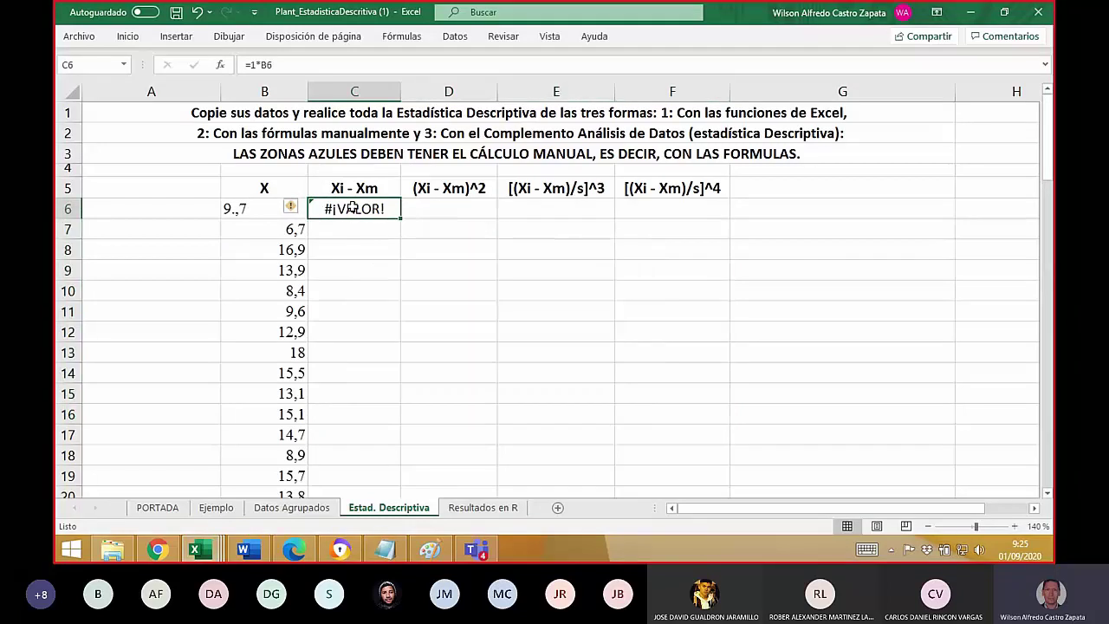
pyautogui.press('Delete')
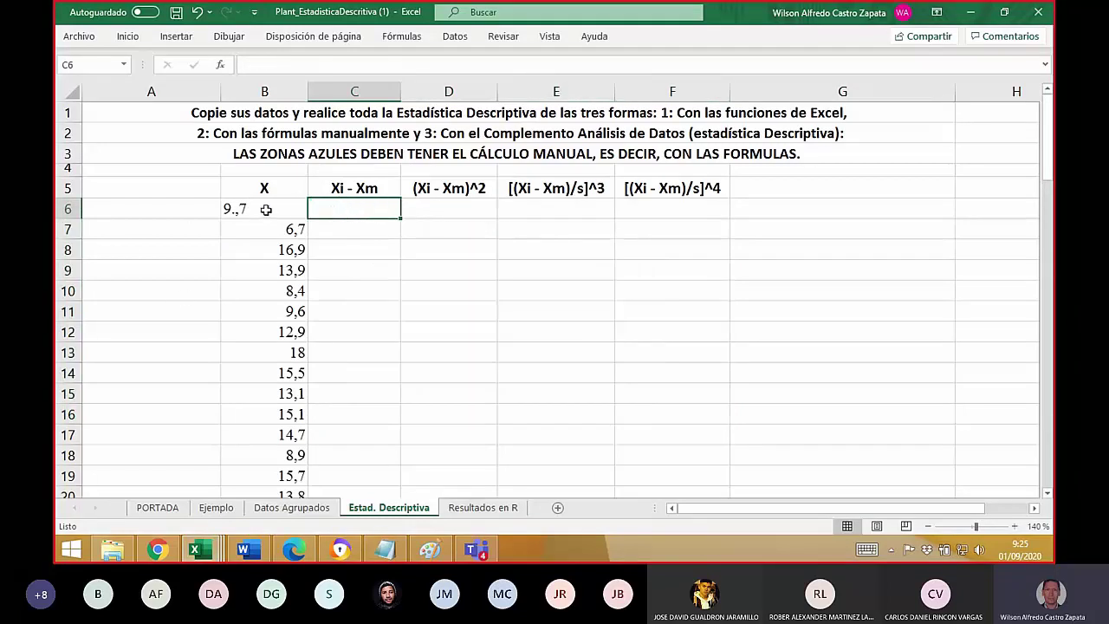
# - Examine the SUMAS row, the blue manual-calculation zones and the yellow results area from G61, and locate the Data Analysis add-in
pyautogui.scroll(-17, 295, 390)
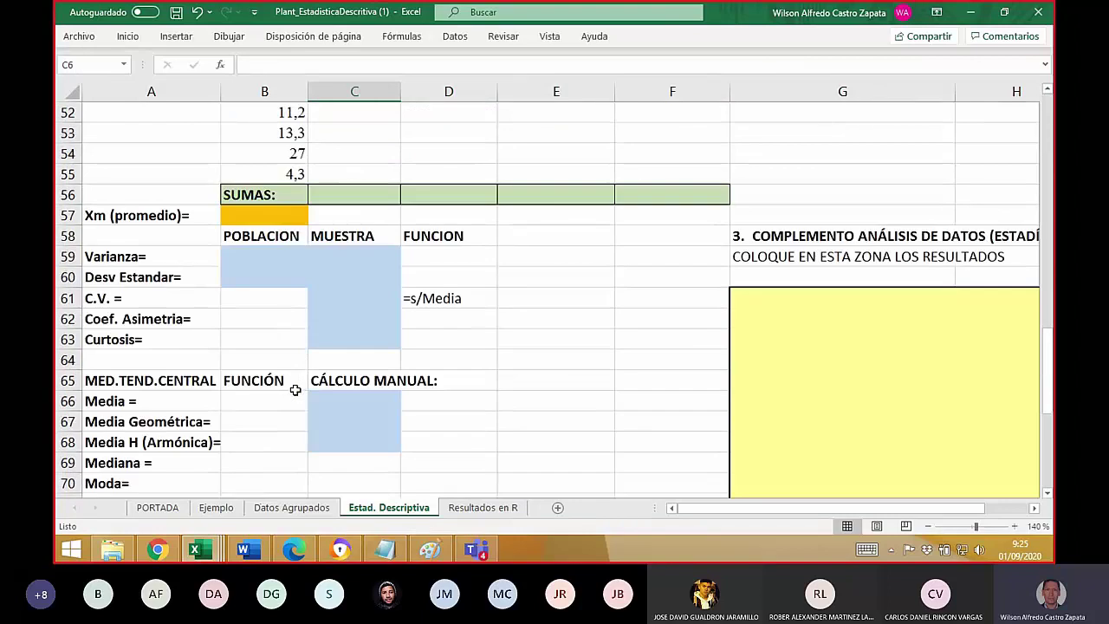
pyautogui.scroll(5, 295, 390)
pyautogui.scroll(-3, 295, 390)
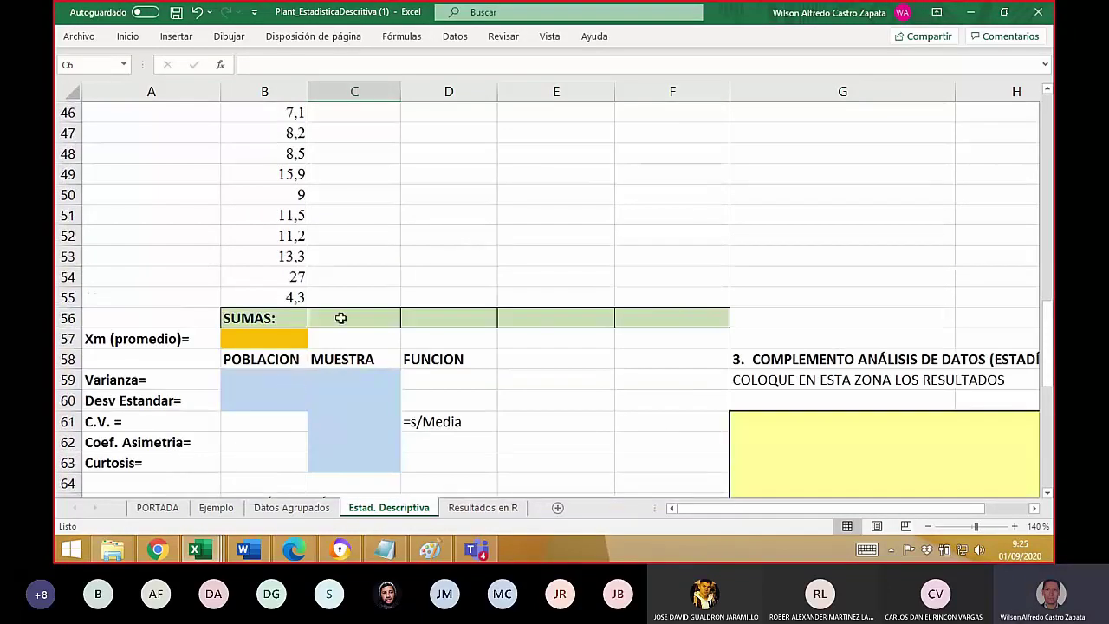
pyautogui.scroll(-3, 507, 448)
pyautogui.scroll(2, 505, 445)
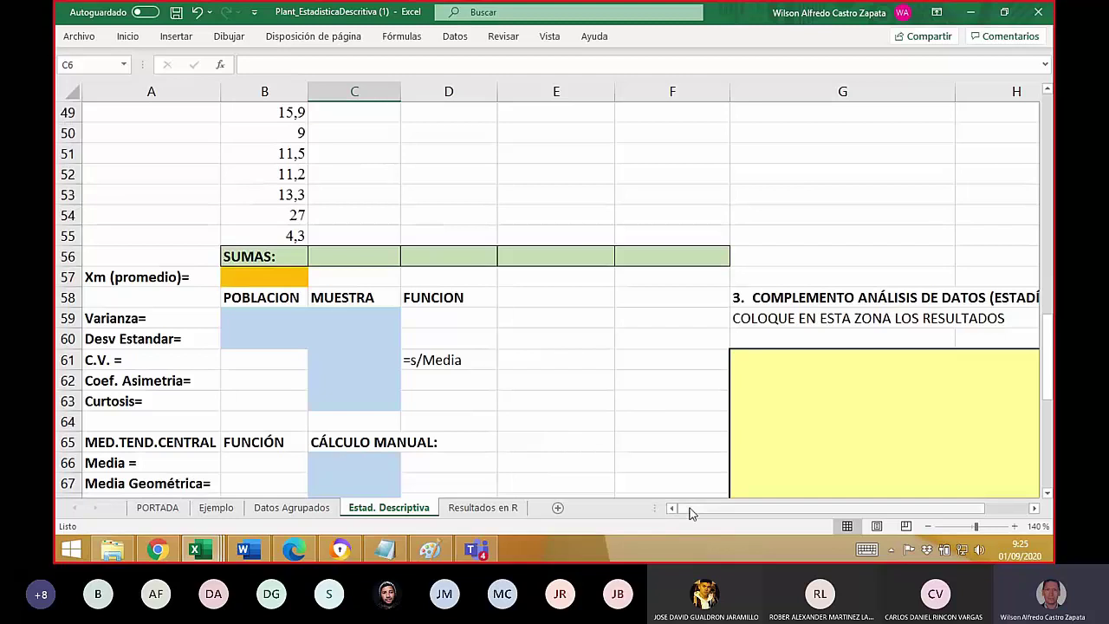
pyautogui.moveTo(691, 511); pyautogui.dragTo(818, 509)
pyautogui.click(628, 358)
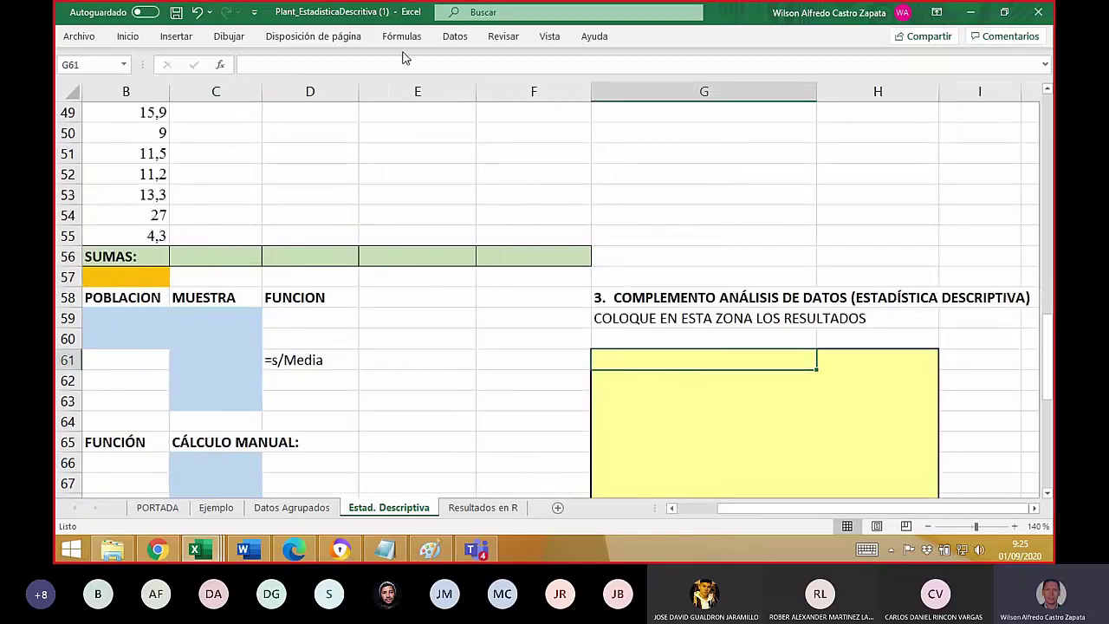
pyautogui.click(451, 38)
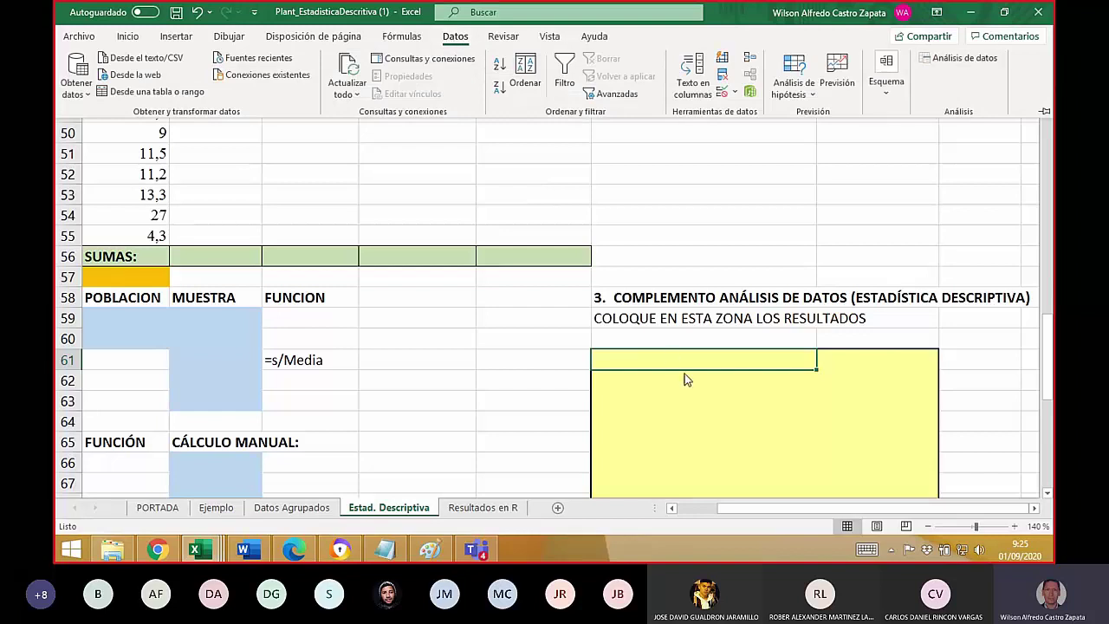
pyautogui.click(652, 351)
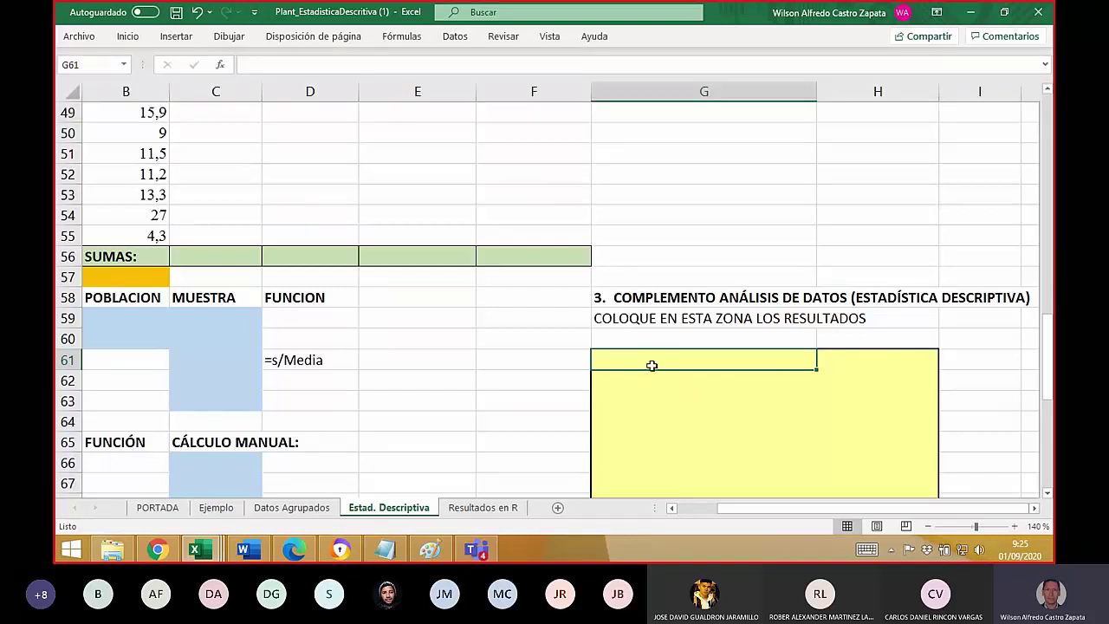
# - Add the column header x^2 in G5, next to the [(Xi - Xm)/s]^4 header
pyautogui.scroll(3, 401, 375)
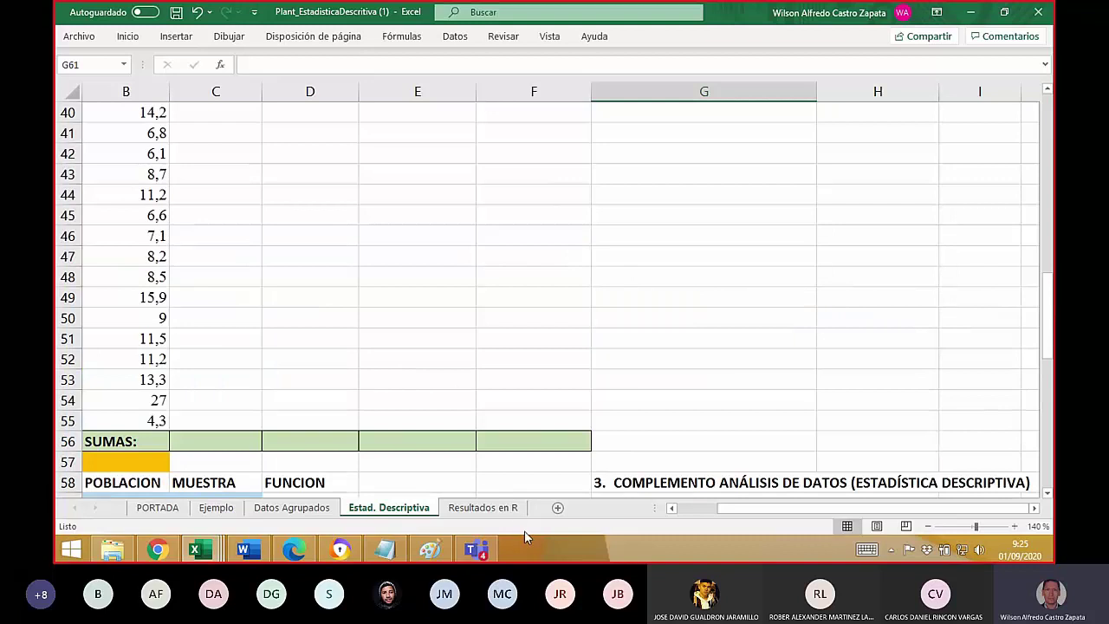
pyautogui.scroll(-2, 548, 294)
pyautogui.click(690, 511)
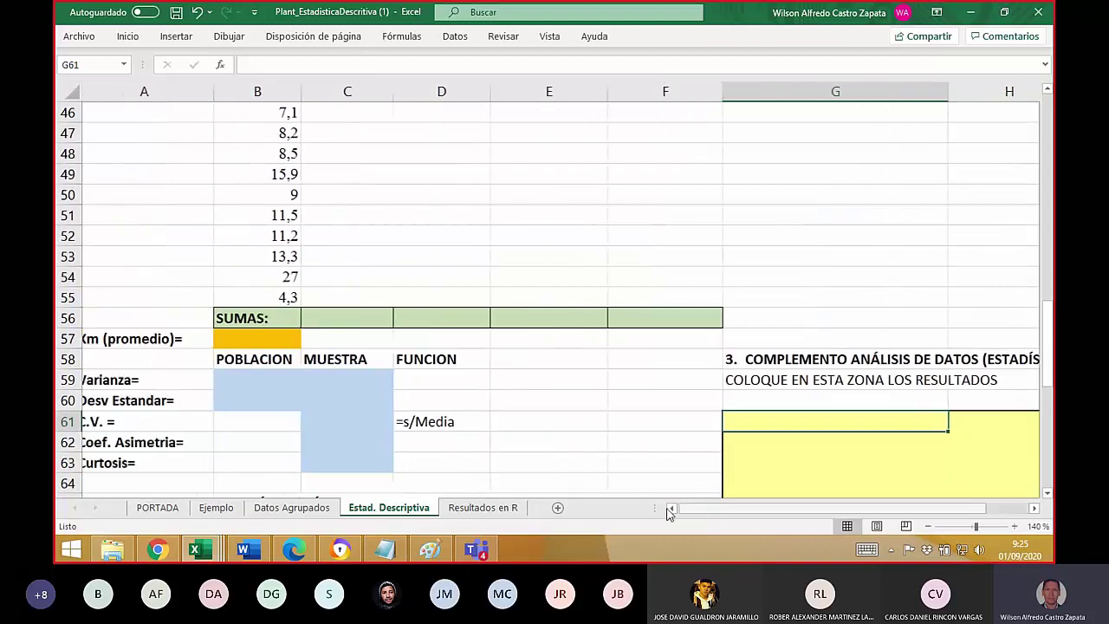
pyautogui.scroll(6, 239, 342)
pyautogui.scroll(9, 239, 342)
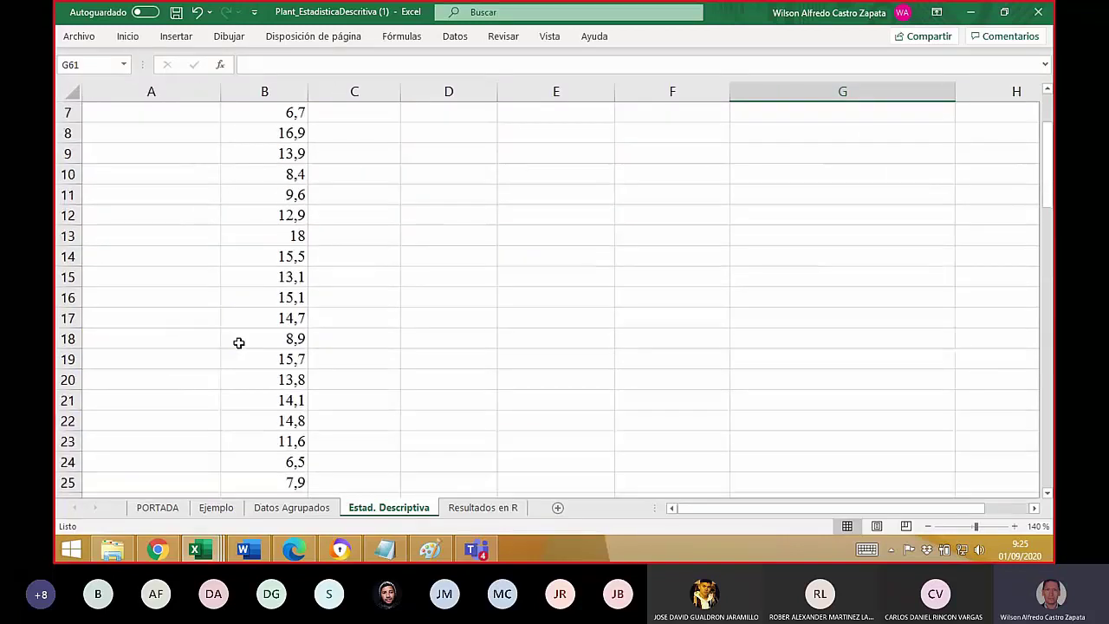
pyautogui.moveTo(353, 188); pyautogui.dragTo(726, 193)
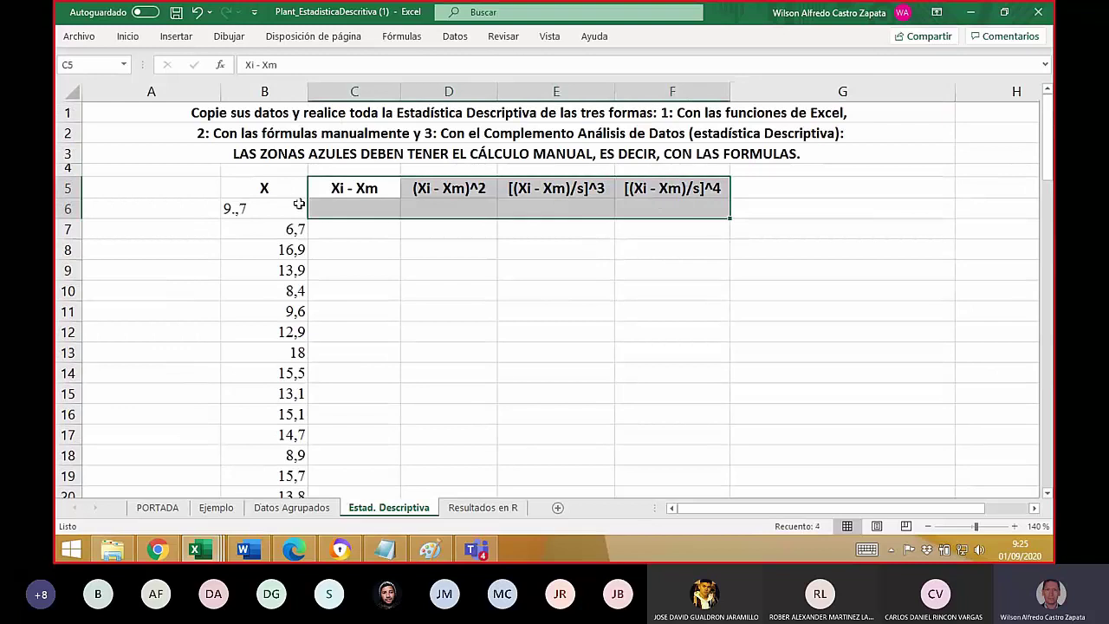
pyautogui.click(779, 187)
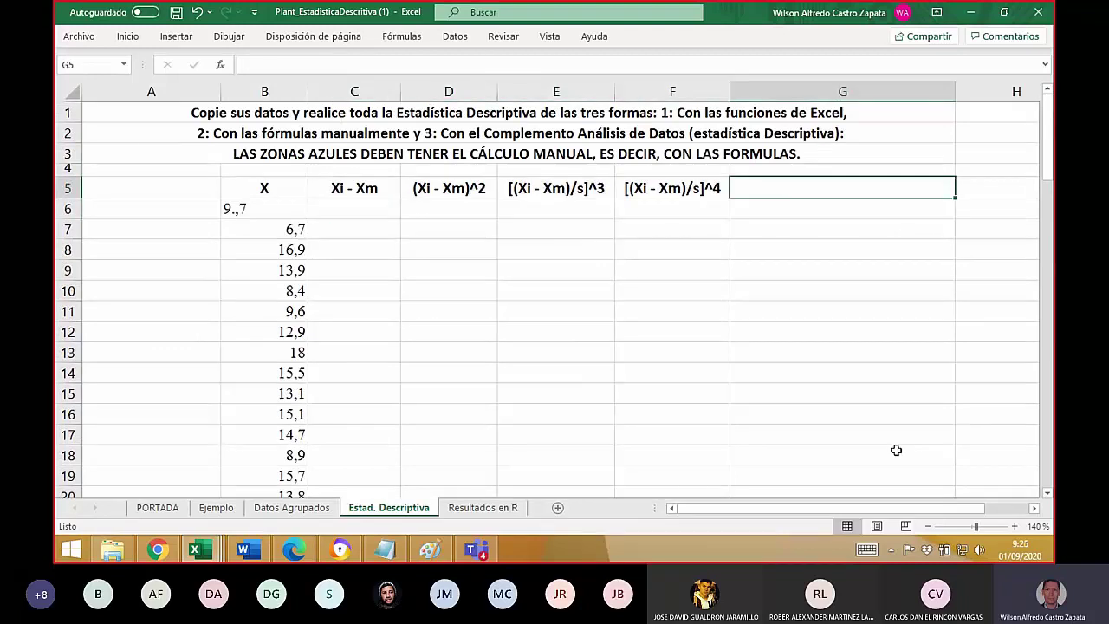
pyautogui.write('x')
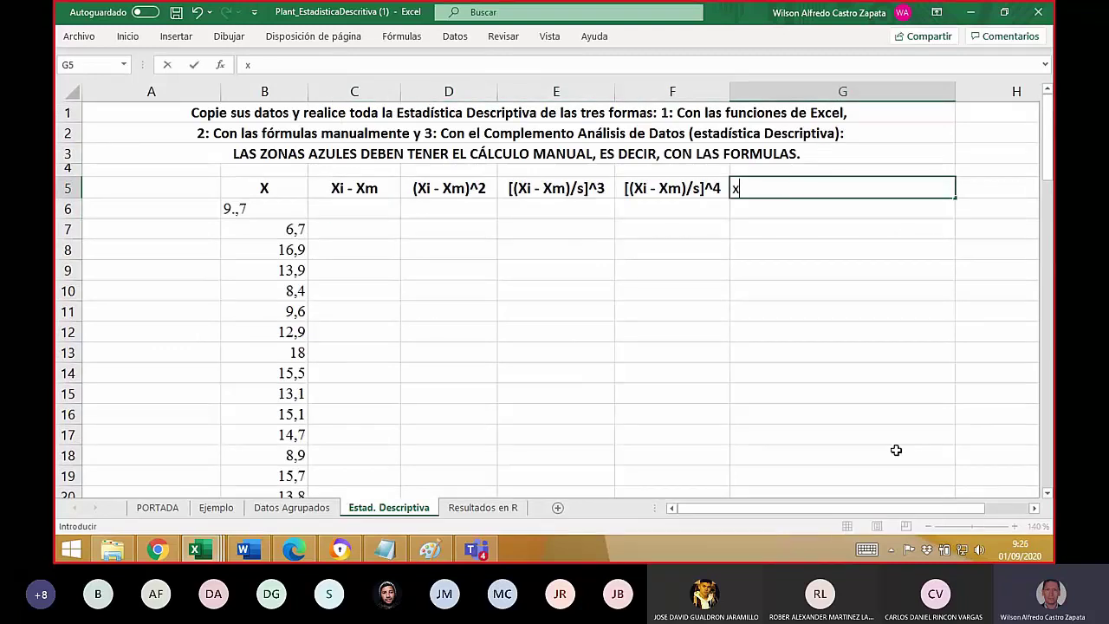
pyautogui.write('^2')
pyautogui.press('Return')
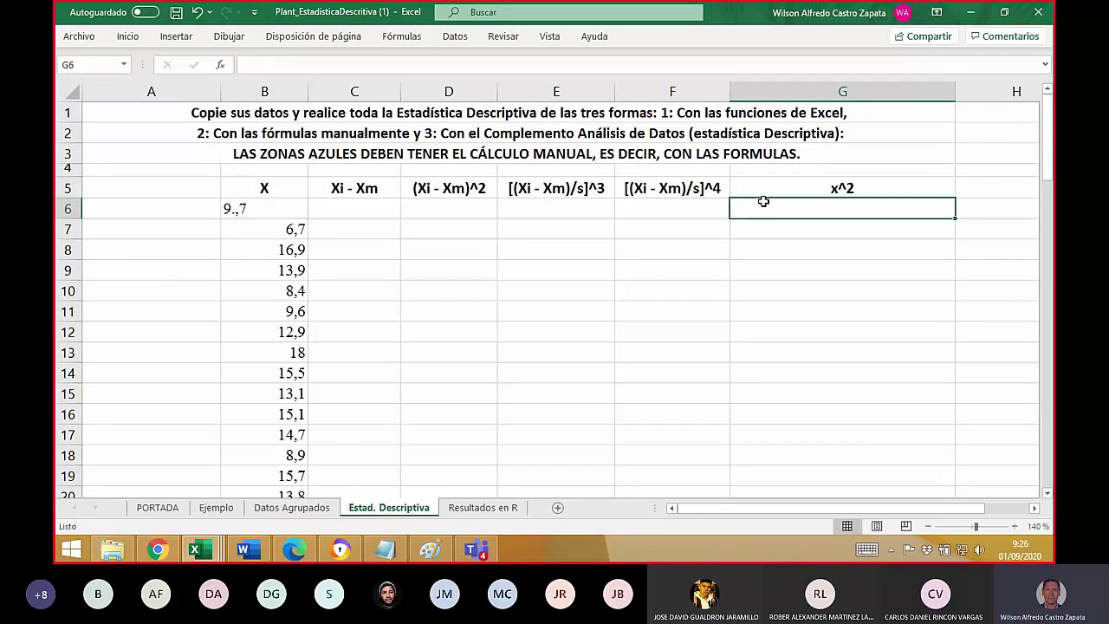
# - Check the sum of xi² field in the seactuario.com questionnaire in Chrome, then return to the x^2 header in G5 of the Excel workbook
pyautogui.click(157, 550)
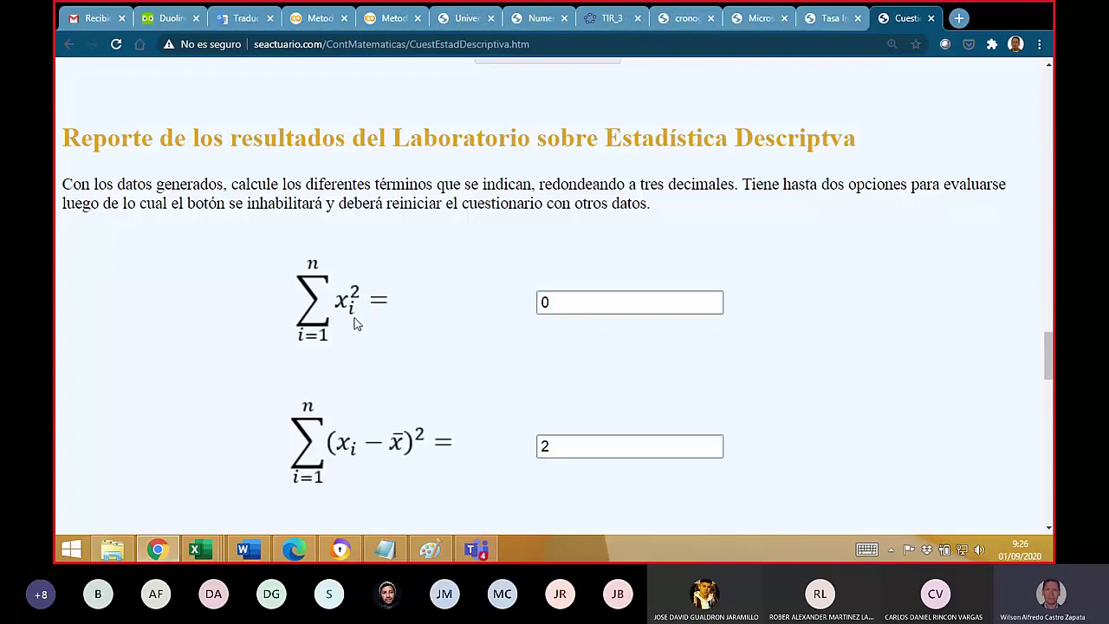
pyautogui.hotkey('alt', 'Tab')
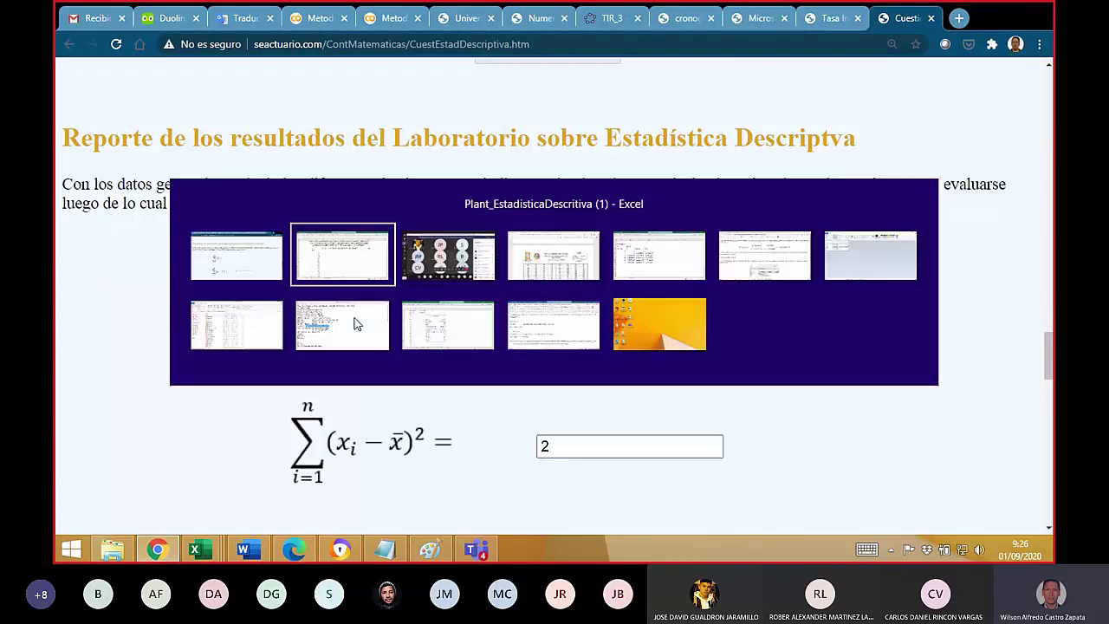
pyautogui.click(817, 190)
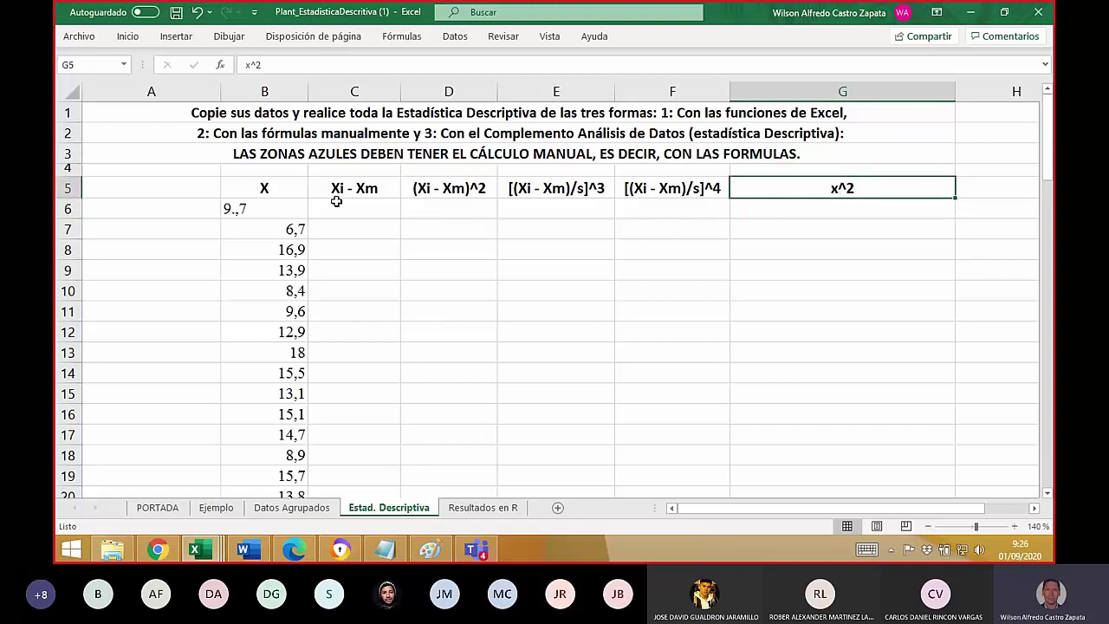
# - Examine the data column and the blue manual-calculation zones for the means in C66:C68 and the inclusive quartiles from C79
pyautogui.scroll(-12, 472, 301)
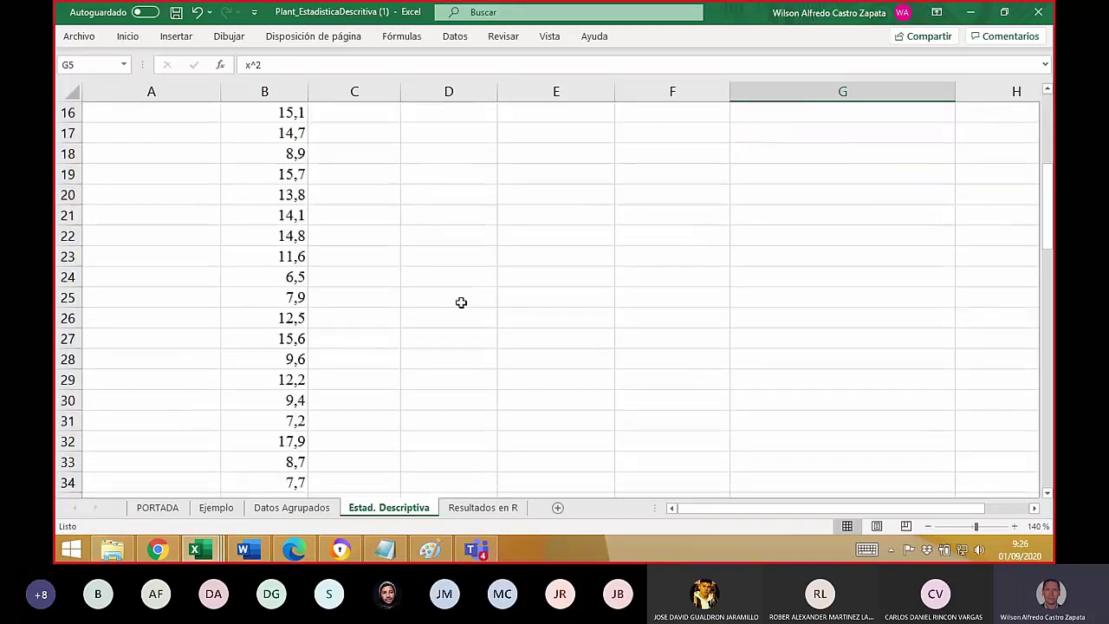
pyautogui.scroll(7, 460, 311)
pyautogui.scroll(5, 442, 294)
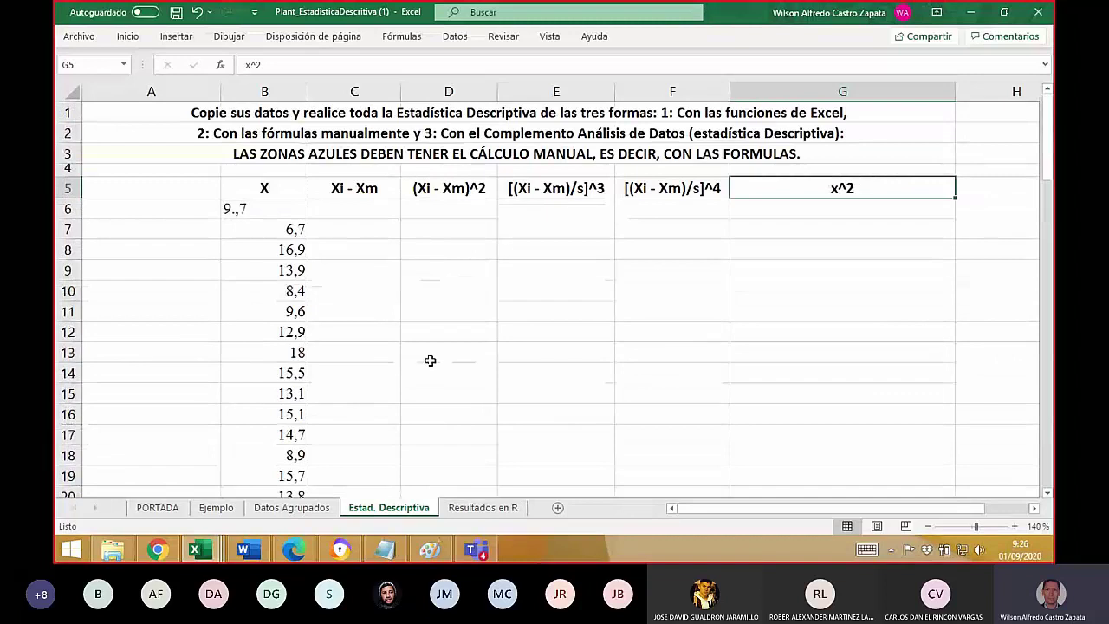
pyautogui.scroll(-14, 430, 372)
pyautogui.scroll(-4, 429, 390)
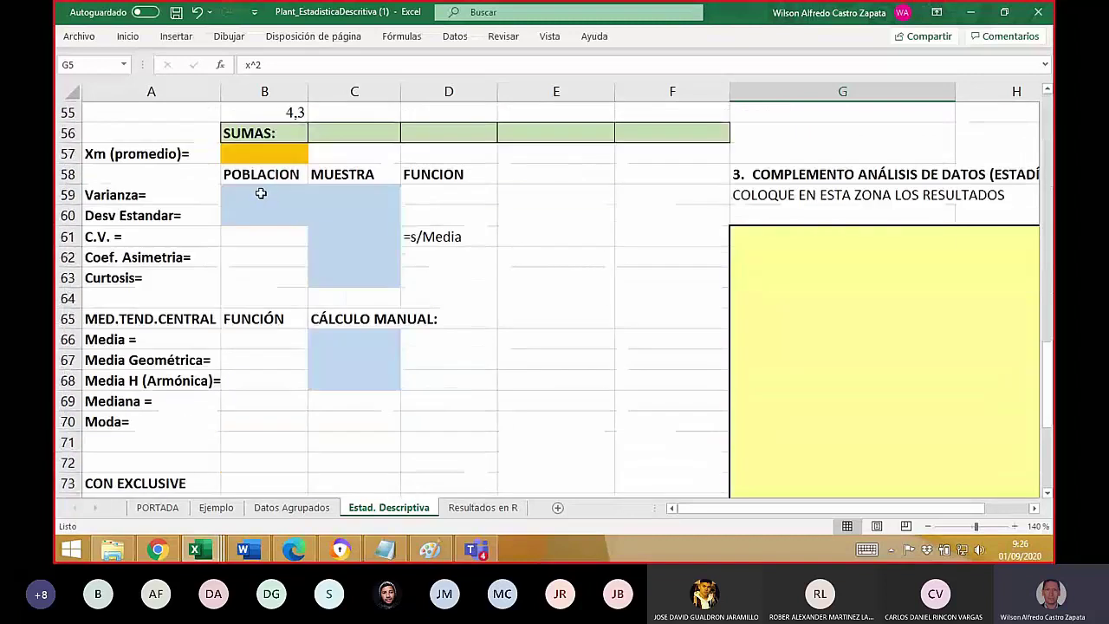
pyautogui.moveTo(350, 339); pyautogui.dragTo(346, 387)
pyautogui.scroll(-3, 386, 443)
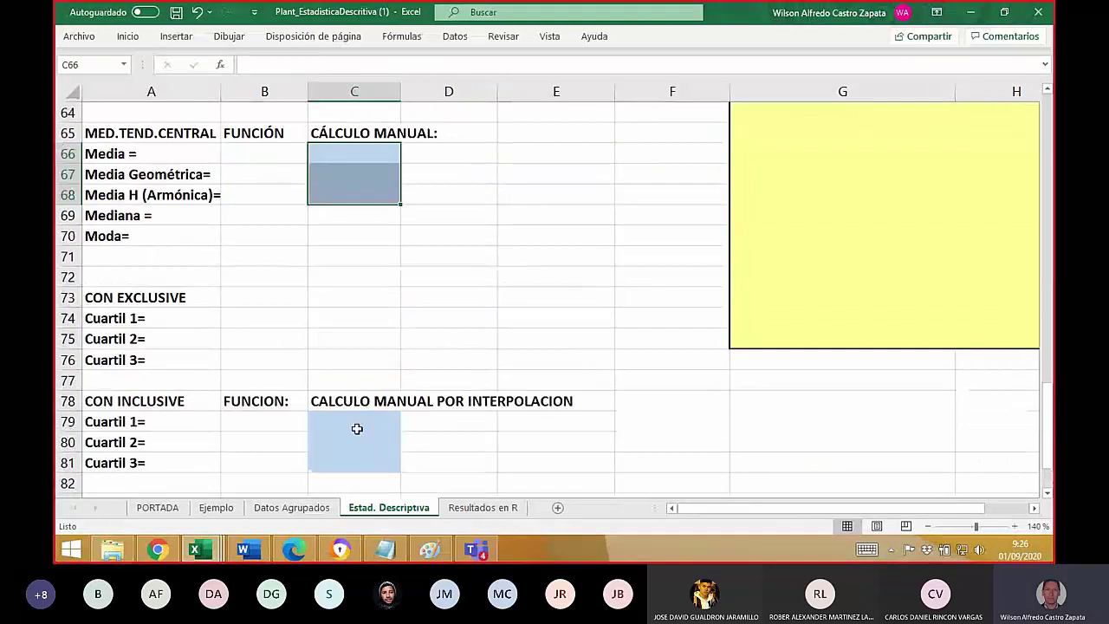
pyautogui.moveTo(354, 428); pyautogui.dragTo(356, 443)
pyautogui.scroll(5, 339, 317)
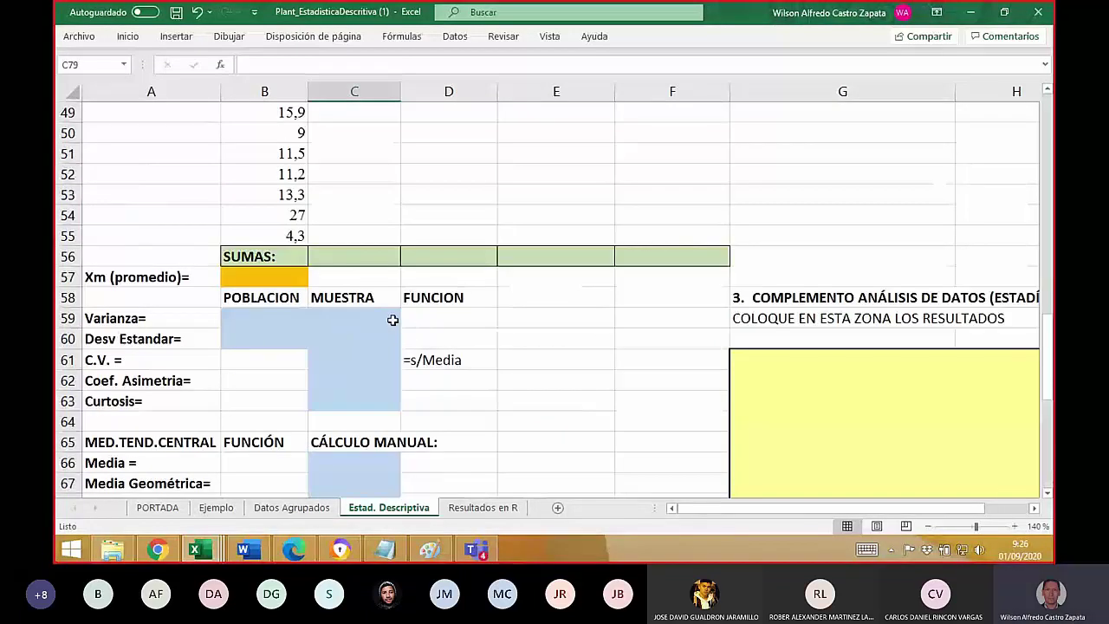
# - Examine the FUNCION cells D59 and D60 and the yellow Data Analysis results area starting at G61
pyautogui.click(433, 316)
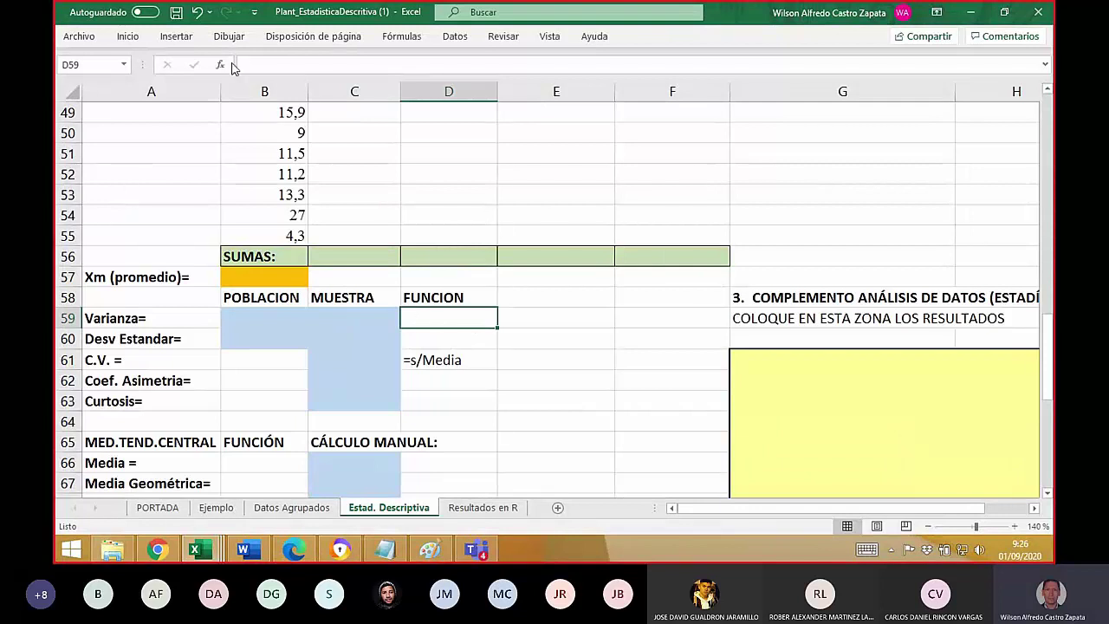
pyautogui.click(457, 343)
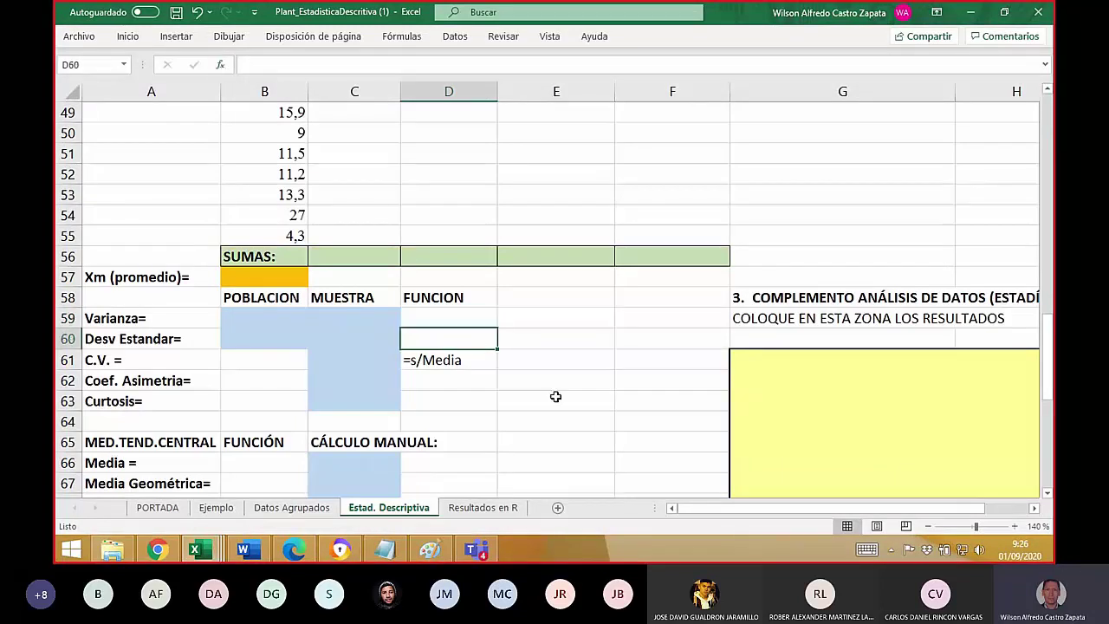
pyautogui.scroll(-3, 555, 399)
pyautogui.scroll(3, 555, 398)
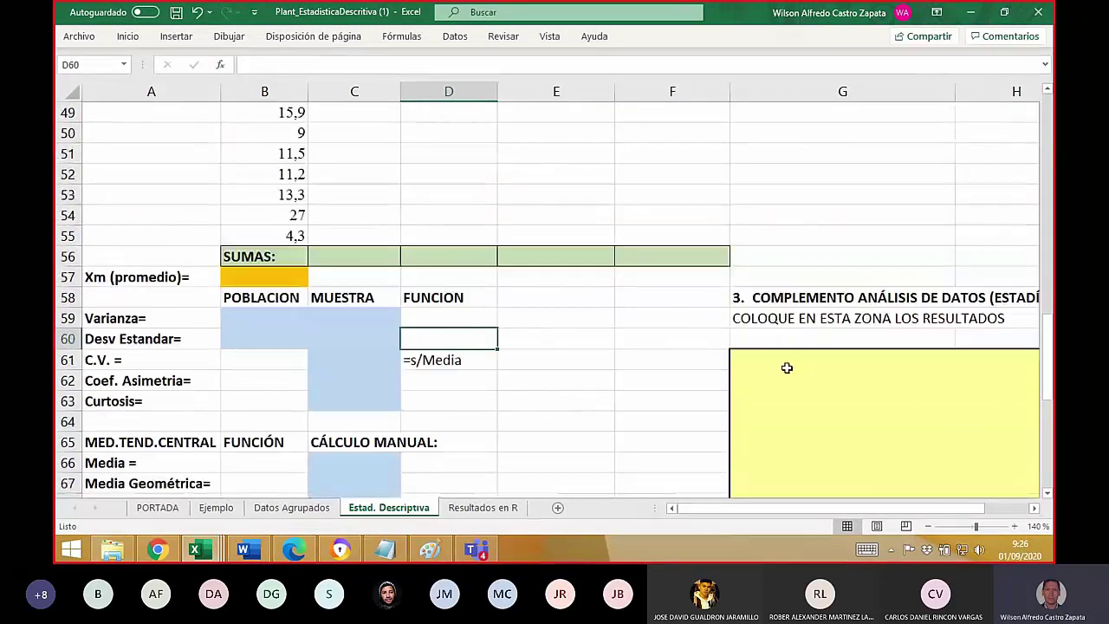
pyautogui.click(755, 366)
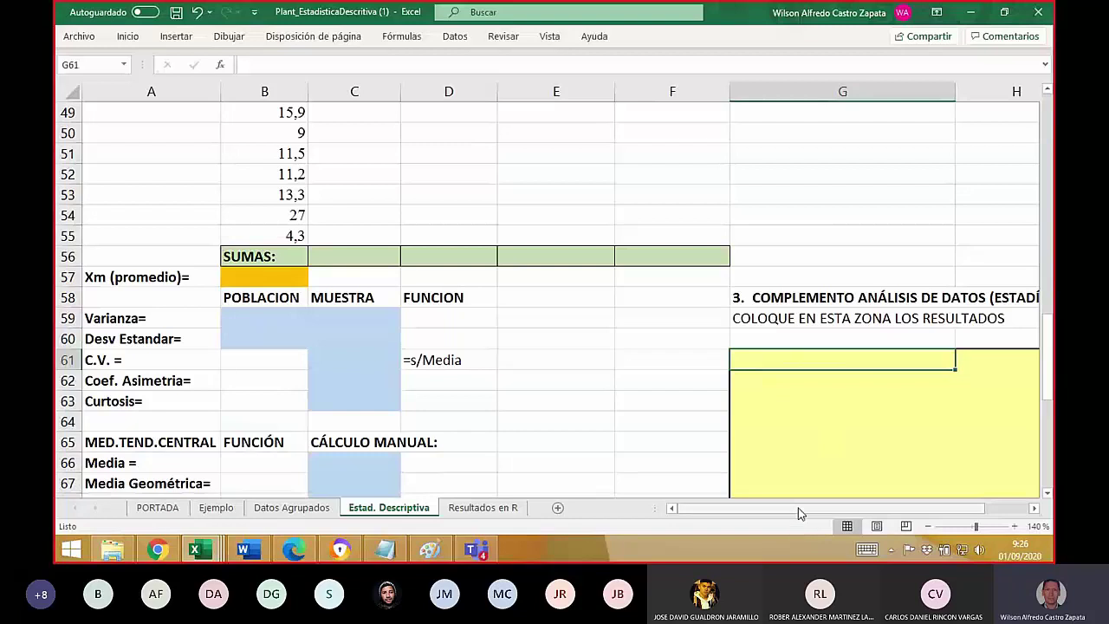
pyautogui.hscroll(1, 798, 508)
pyautogui.click(644, 378)
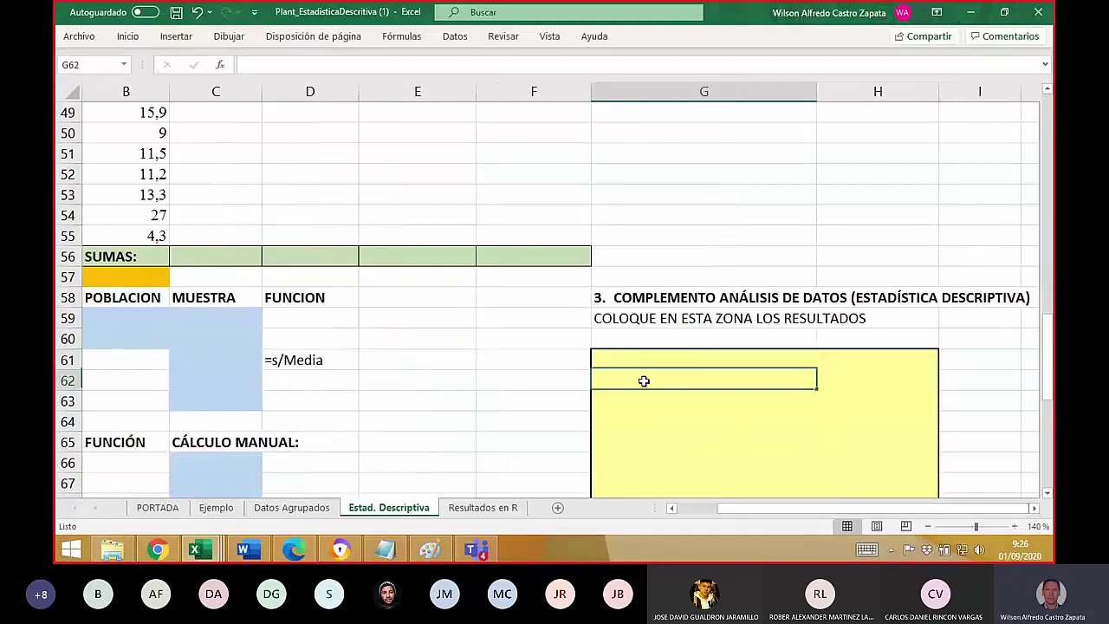
pyautogui.click(632, 361)
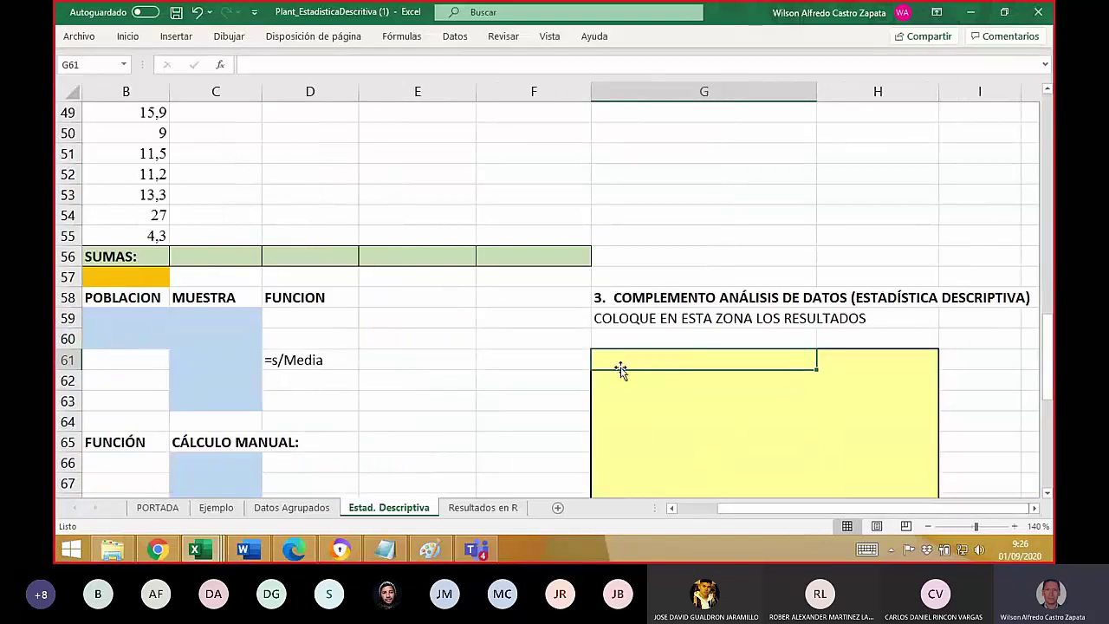
pyautogui.click(620, 374)
pyautogui.click(624, 355)
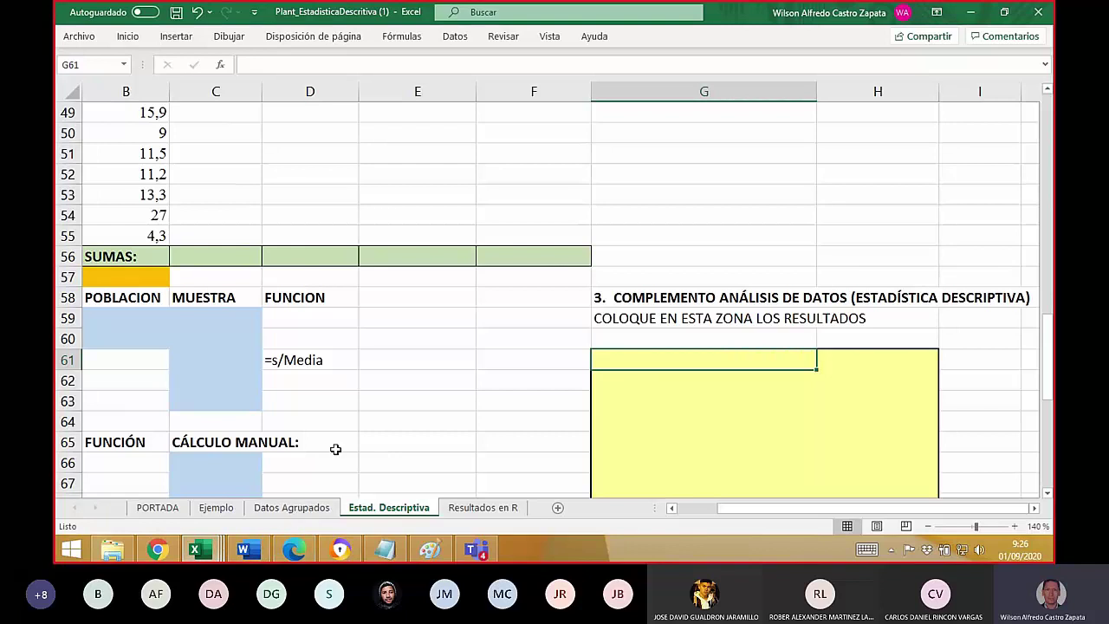
# - Review the frequency table and histogram area in Datos Agrupados, and the boxplot, histogram and Summary areas in Resultados en R
pyautogui.click(281, 511)
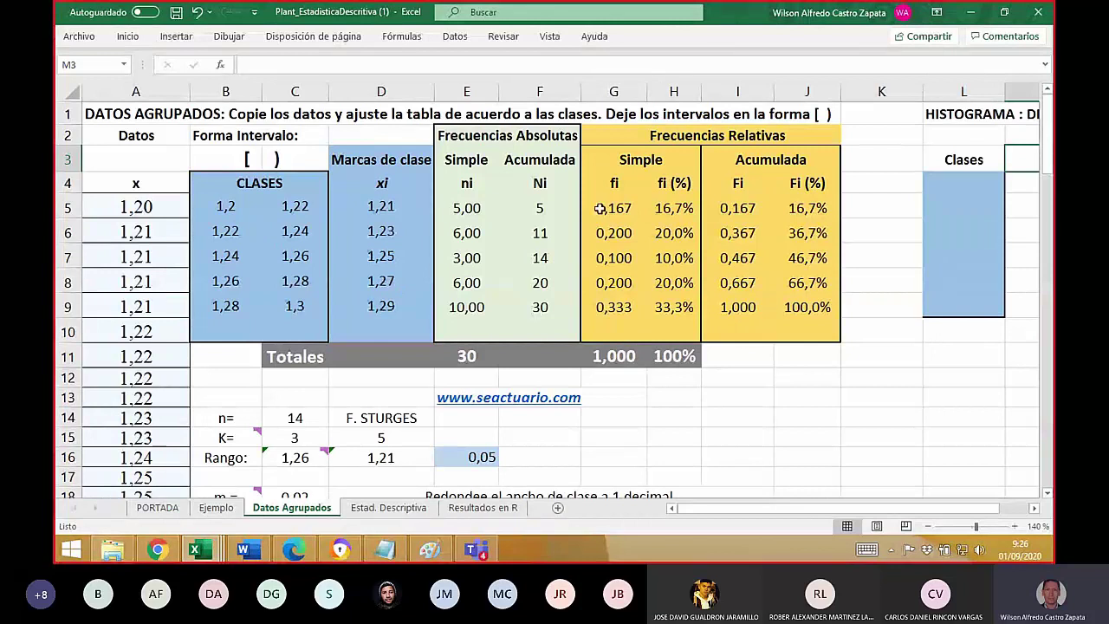
pyautogui.moveTo(785, 509); pyautogui.dragTo(932, 509)
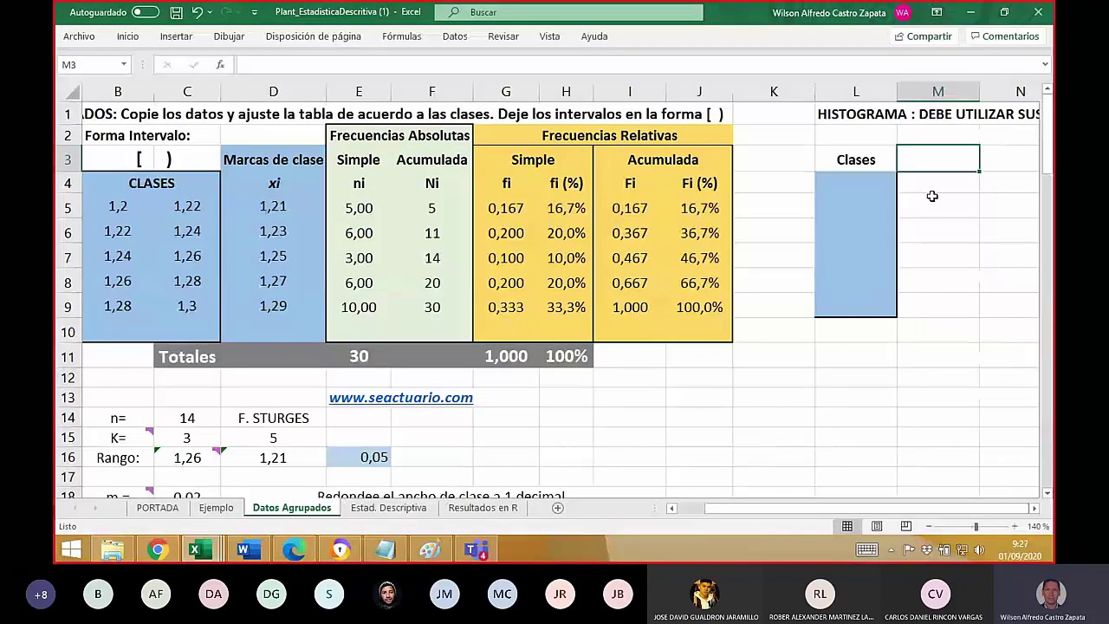
pyautogui.click(487, 509)
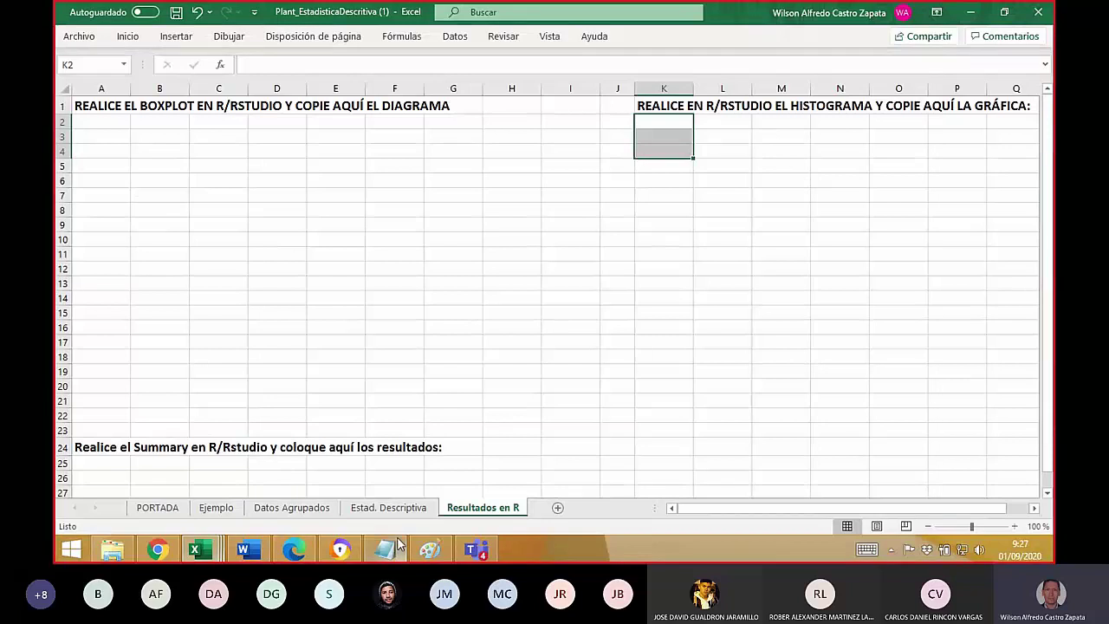
# - Switch to Edge and return from the lab guide PDF to the course page listing Plantilla Laboratorio and Informe Laboratorio 1
pyautogui.click(294, 550)
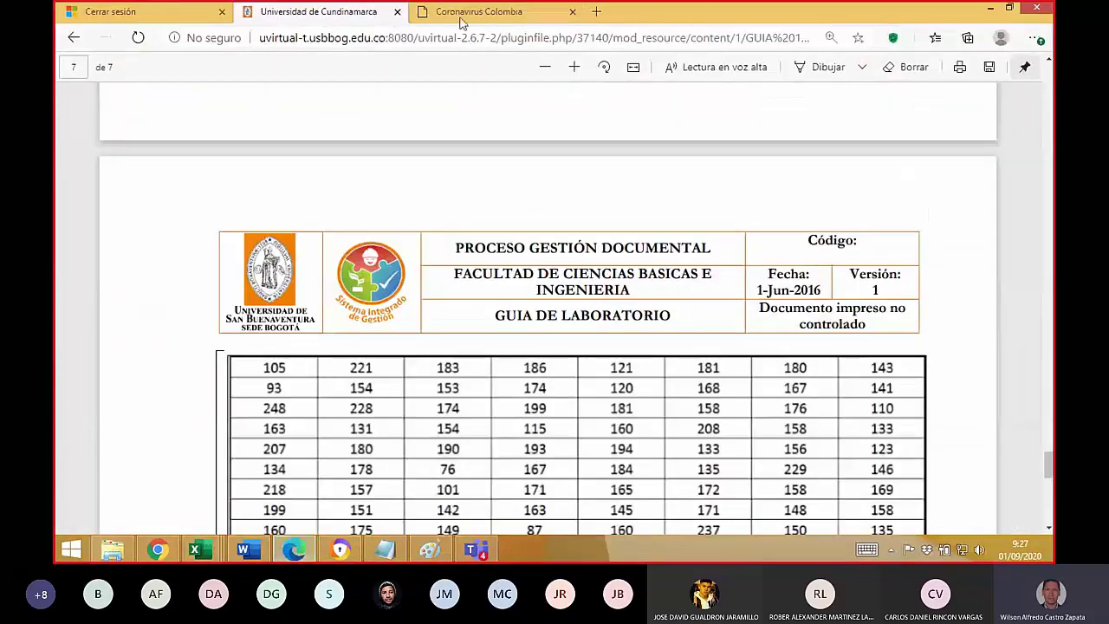
pyautogui.click(73, 39)
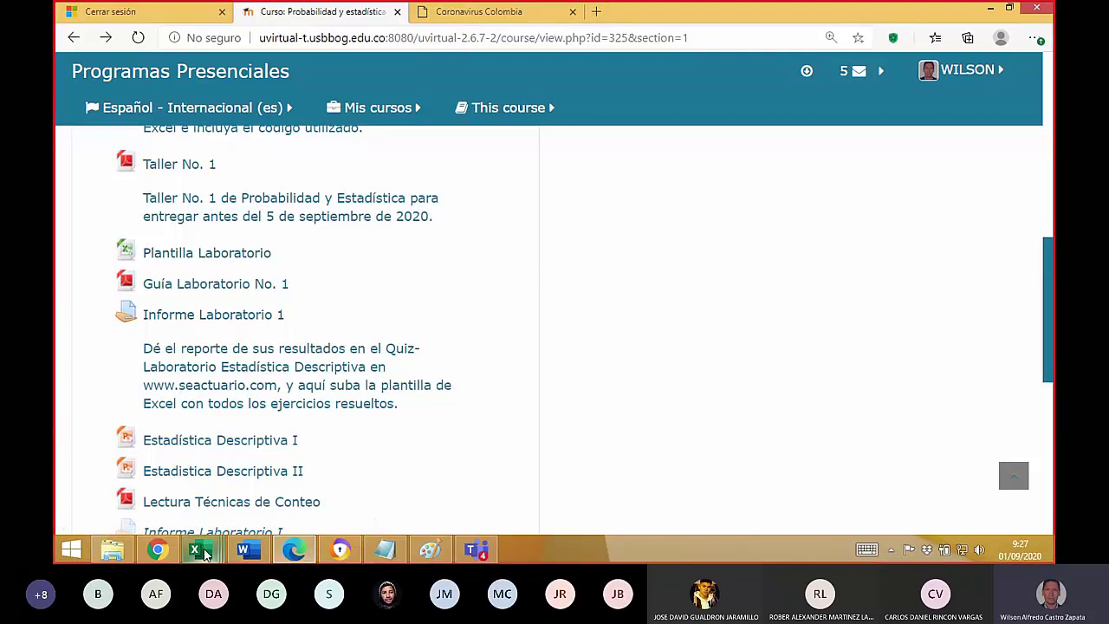
pyautogui.moveTo(206, 554)
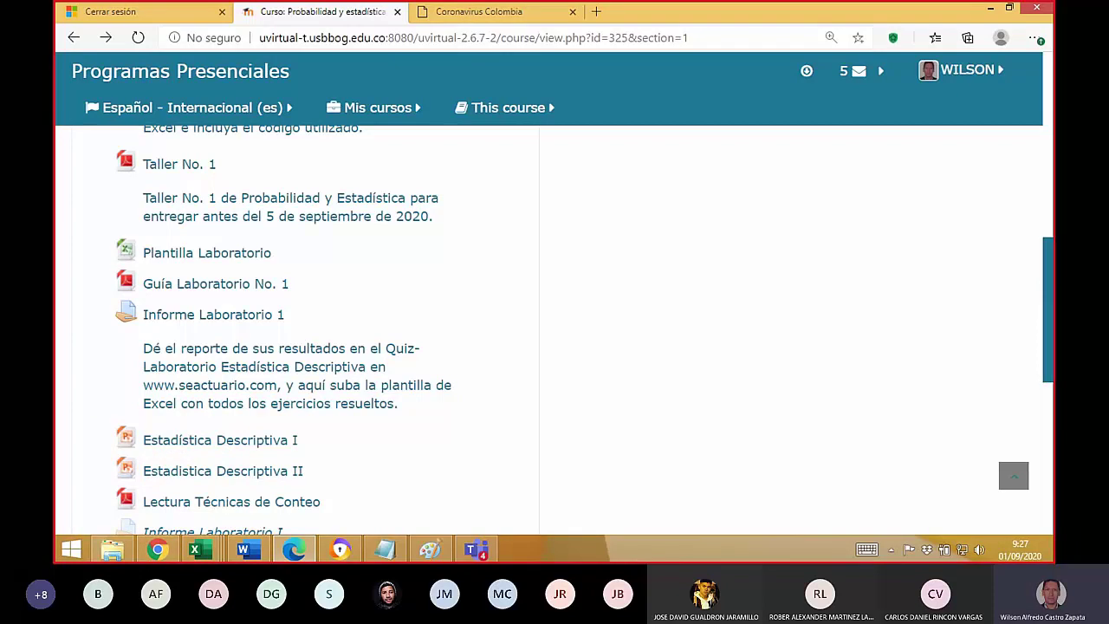
# - Switch to the Teams meeting and bring up the additional meeting actions that include stopping the recording
pyautogui.click(473, 551)
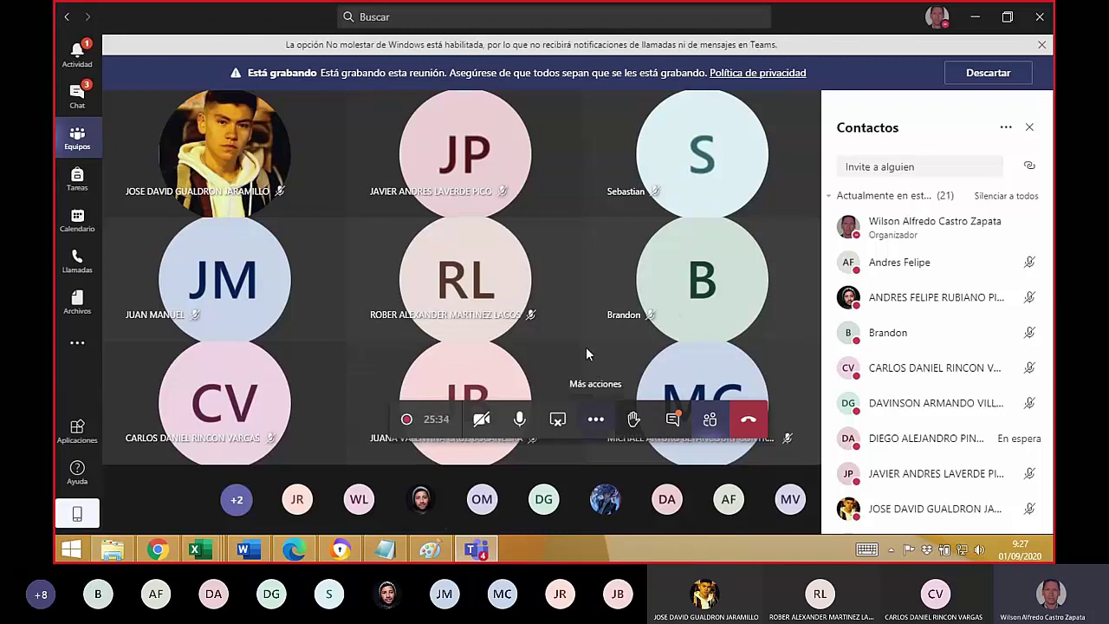
pyautogui.click(596, 420)
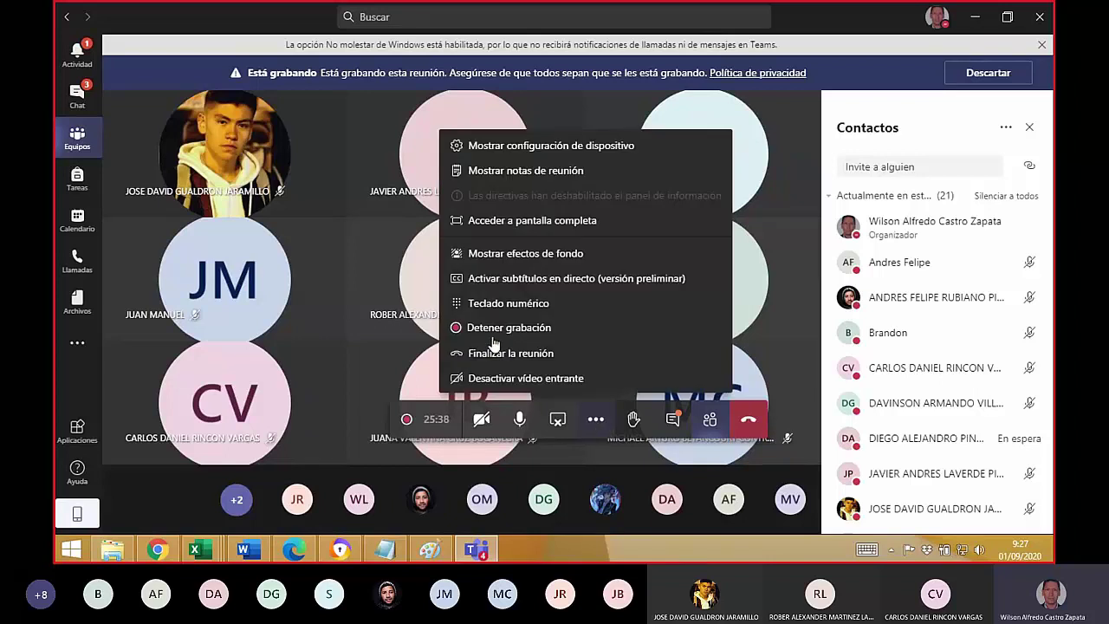